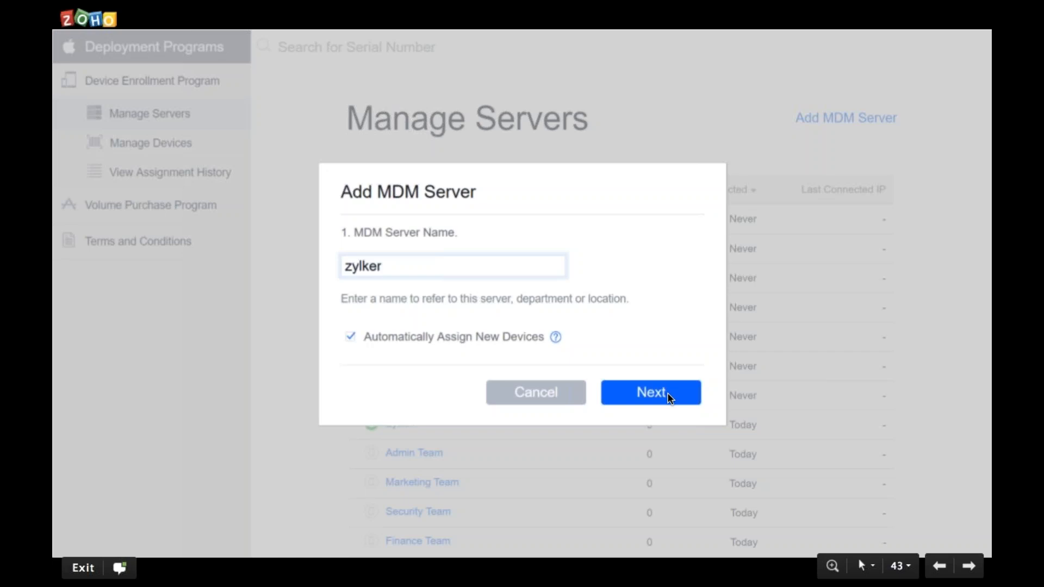
Advance from slide 43 past the public key and server token slides to slide 46, Upload DEP Token
key(Right)
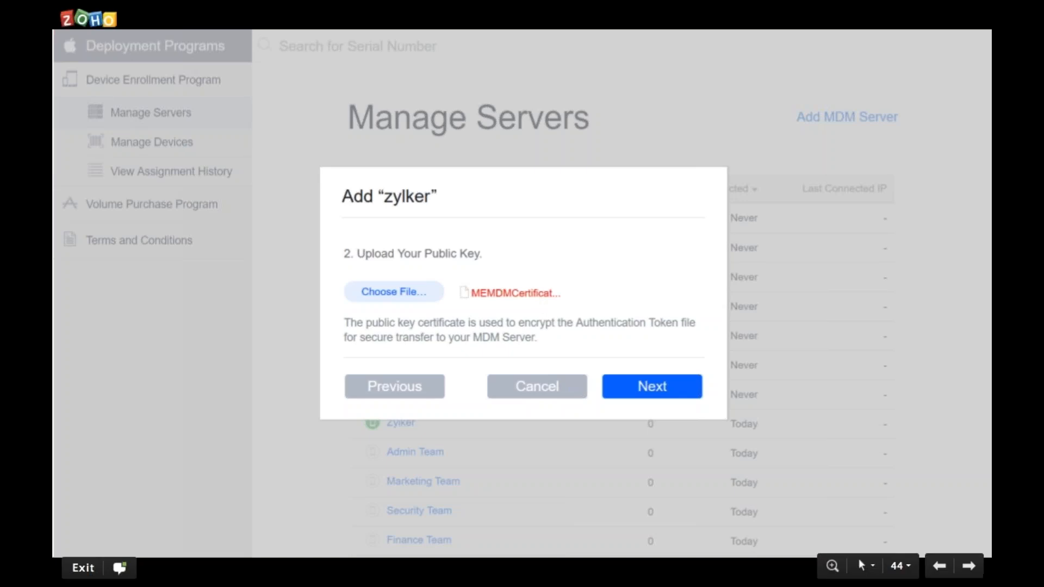
key(Right)
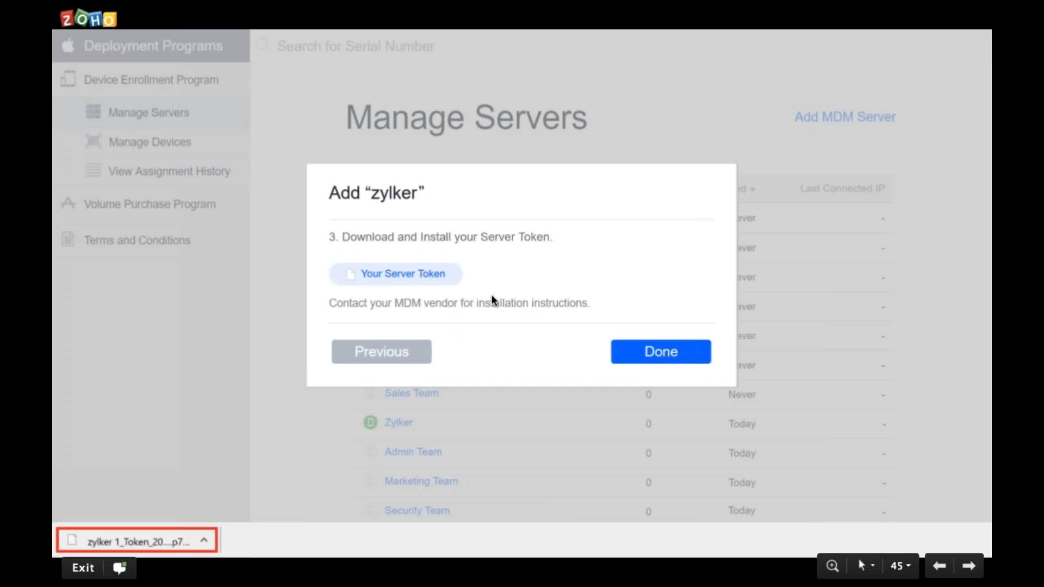
click(659, 365)
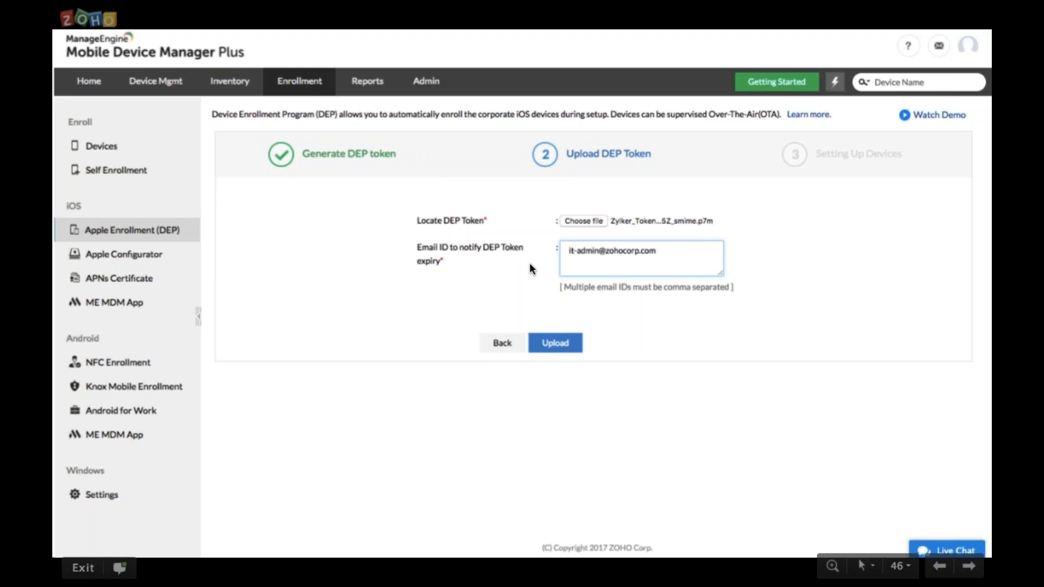
Advance past Setting Up Devices and the enrollment summary to slide 49, Apple's Manage Devices page
click(553, 347)
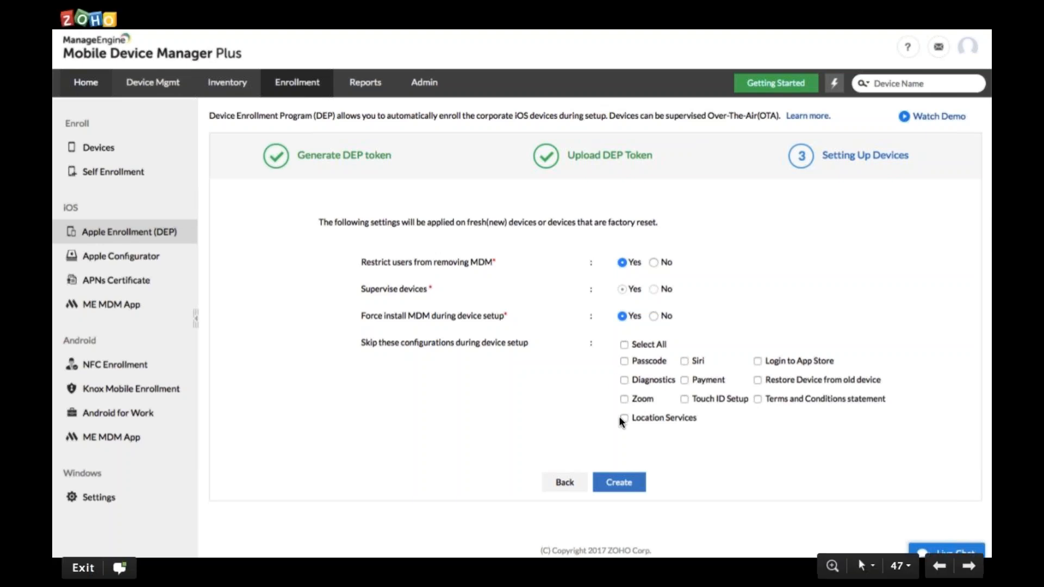
click(621, 484)
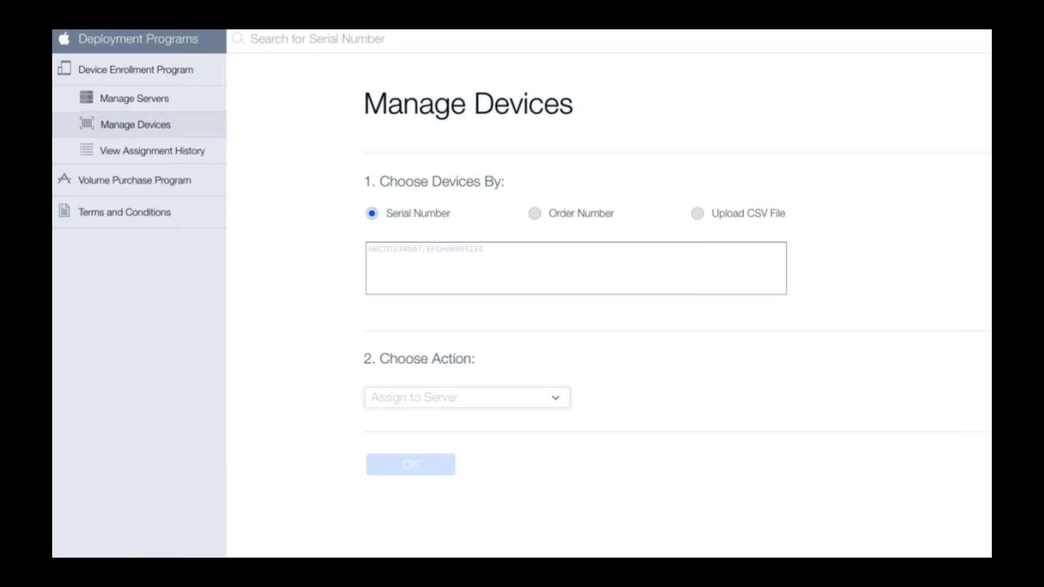
Advance from slide 49 through device assignment and Assignment Complete to slide 52
click(552, 253)
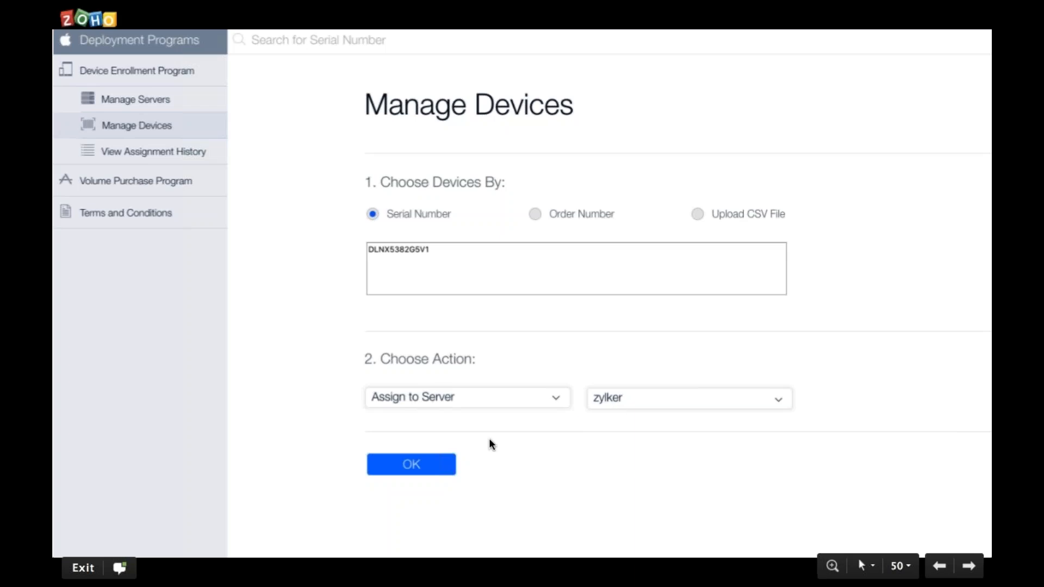
click(416, 460)
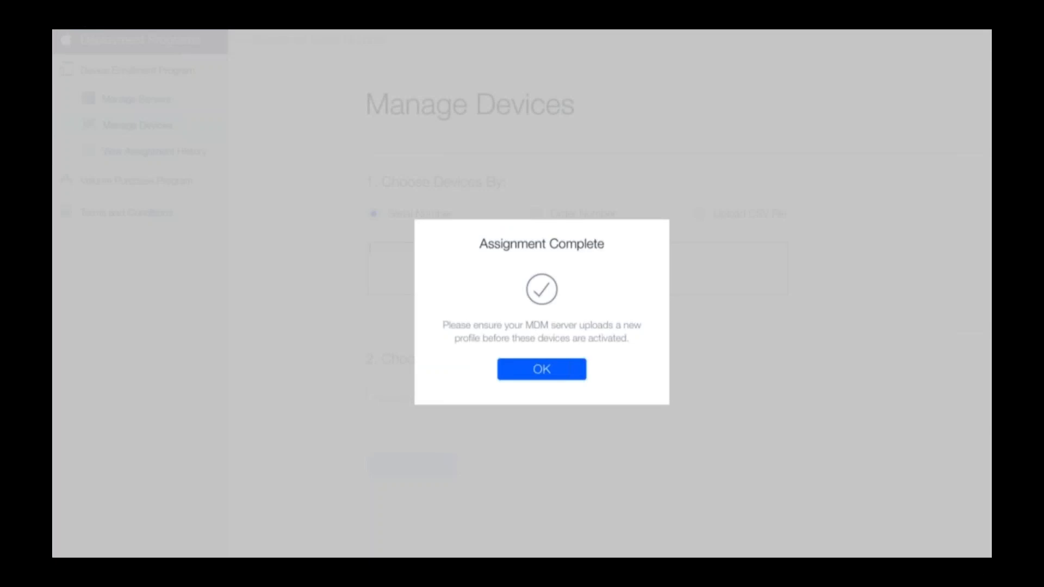
click(618, 266)
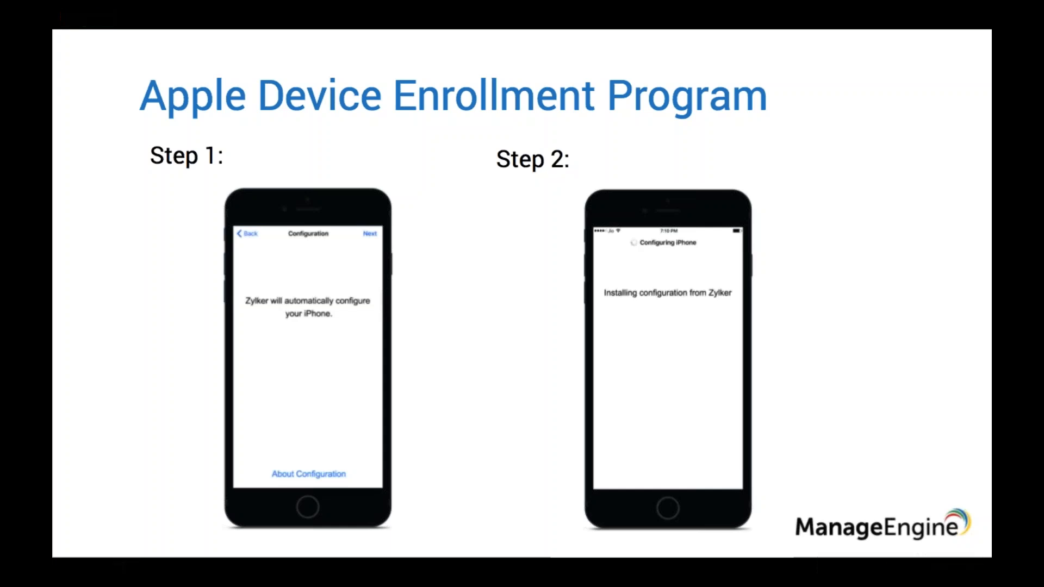
Advance to slide 53, Step 3's Welcome to iPhone screen
key(Right)
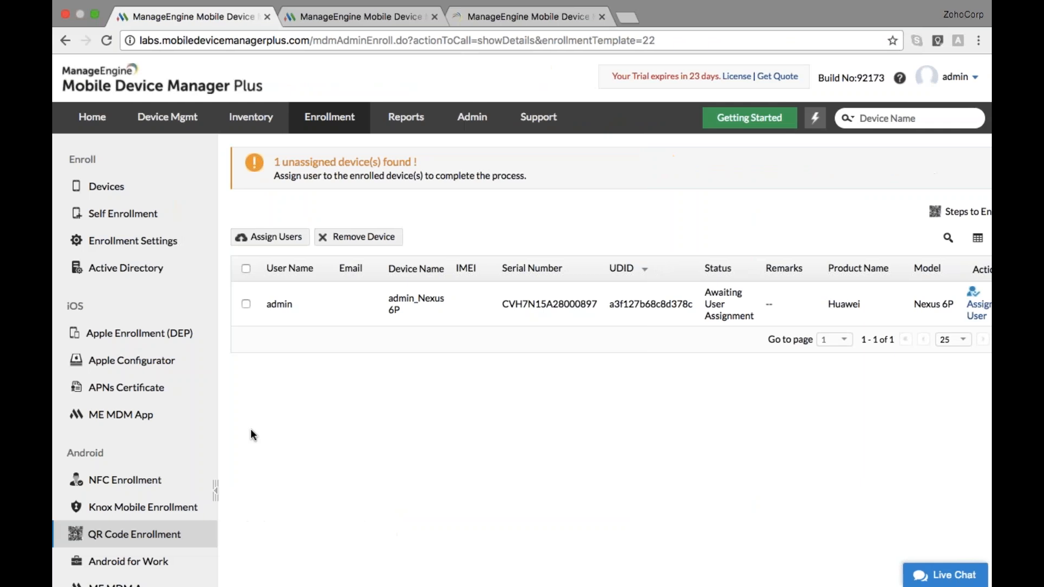
Show the Apple Enrollment (DEP) settings with the token details and device setup summary
click(168, 341)
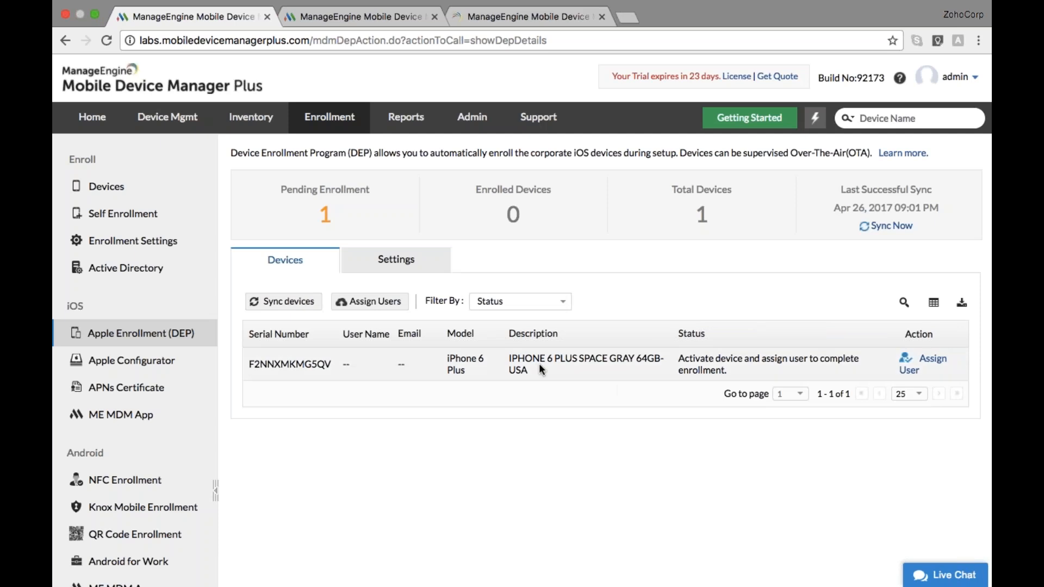
click(410, 267)
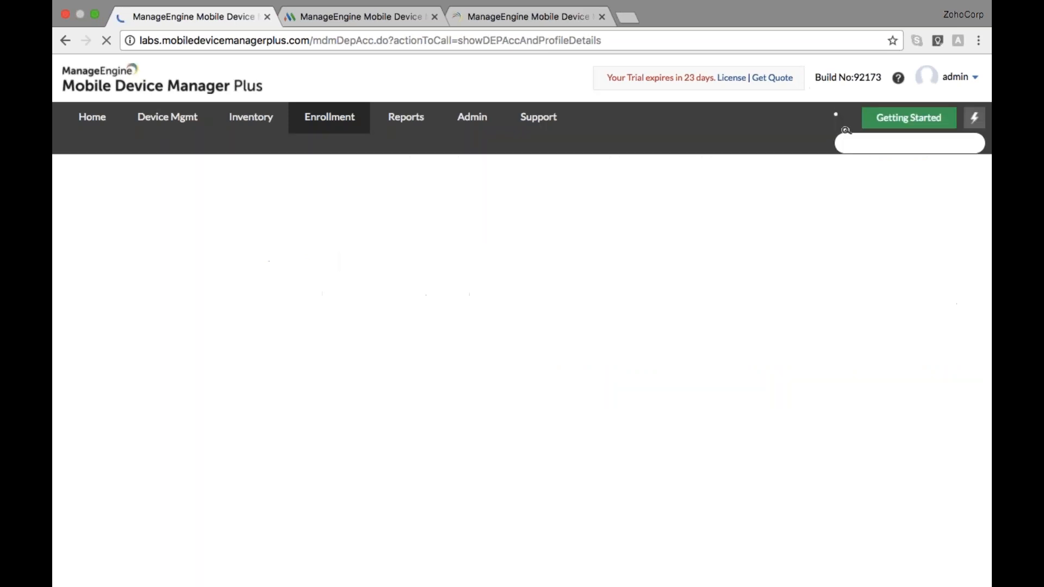
scroll(469, 339, down, 3)
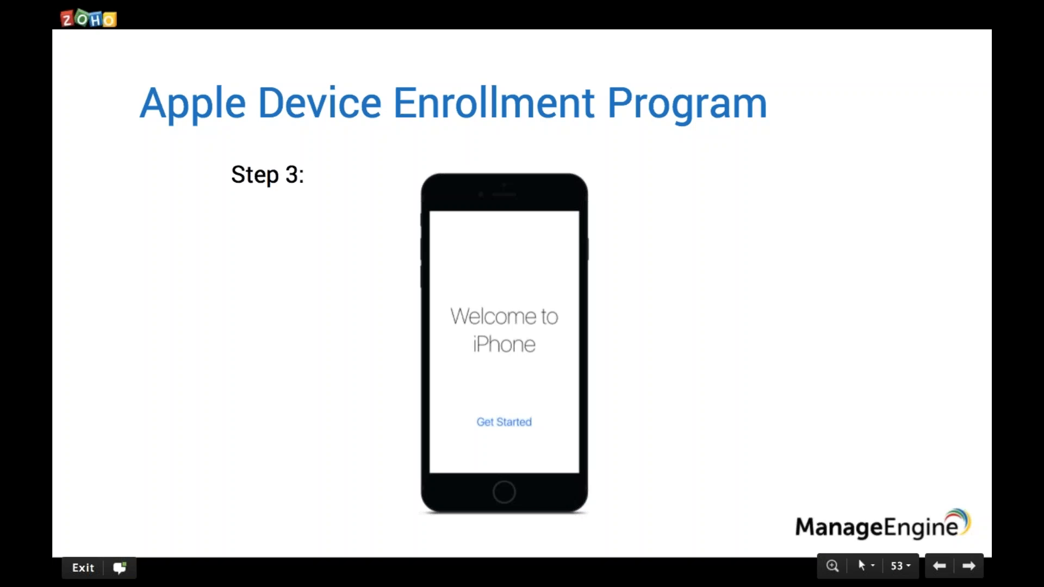
Go to slide 54, Samsung KNOX Enrollment, with its admin and user/admin workflow
key(Right)
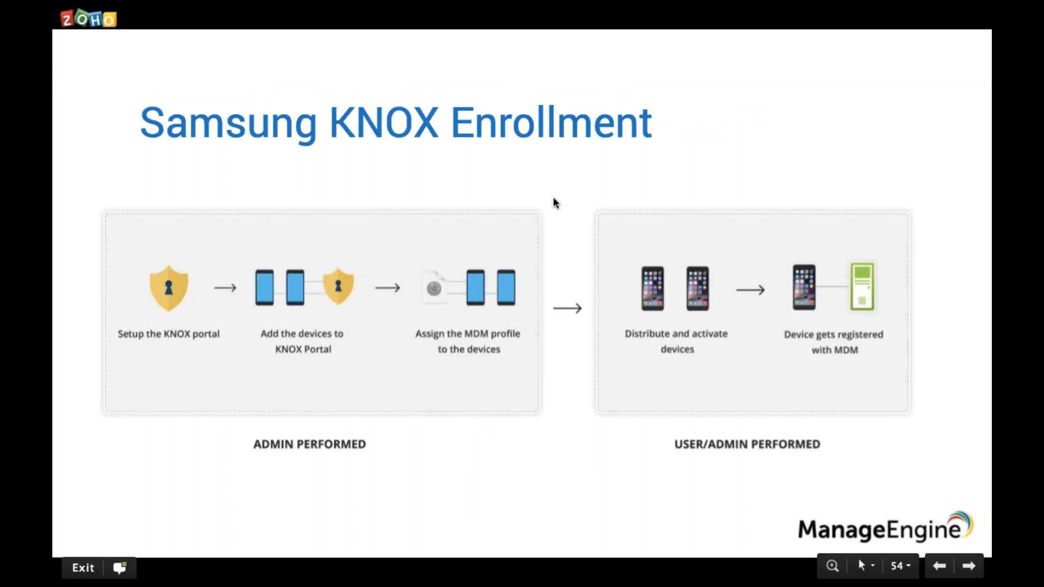
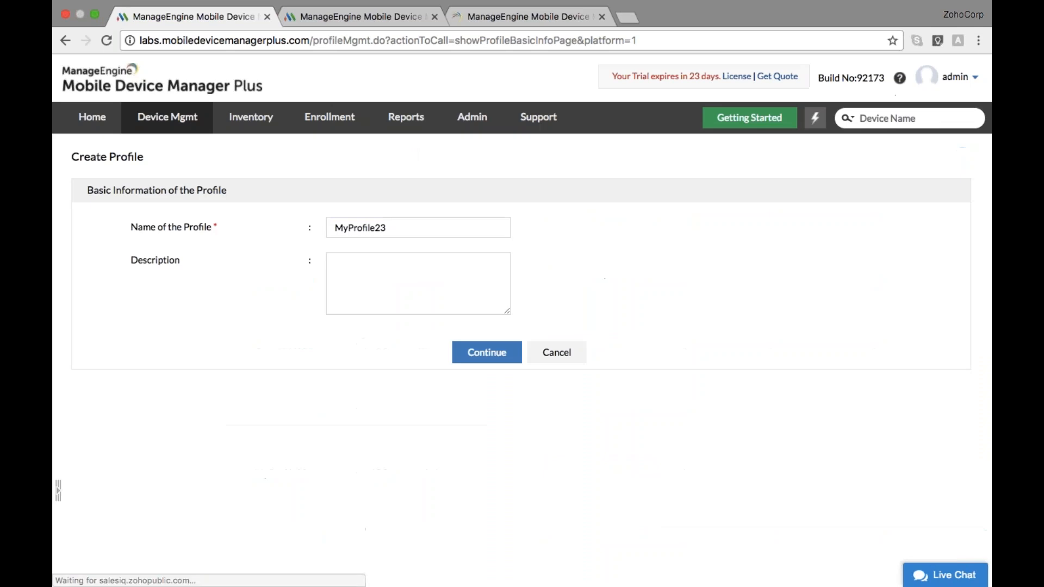
Rename the profile to 'passcode' and continue to its settings
key(BackSpace)
key(BackSpace)
key(BackSpace)
key(BackSpace)
key(BackSpace)
key(BackSpace)
key(BackSpace)
key(BackSpace)
key(BackSpace)
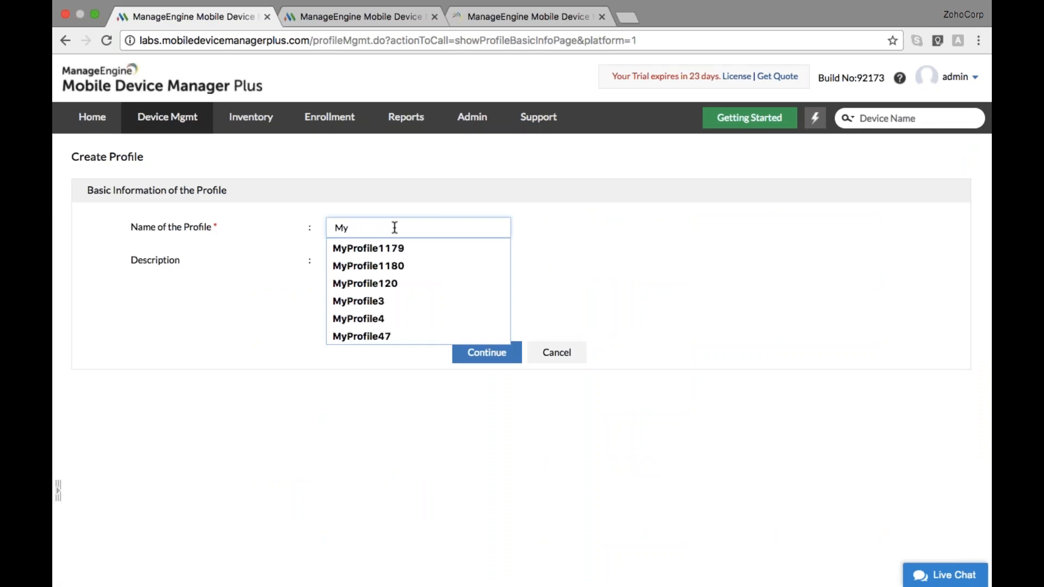
key(BackSpace)
key(BackSpace)
text(passcode)
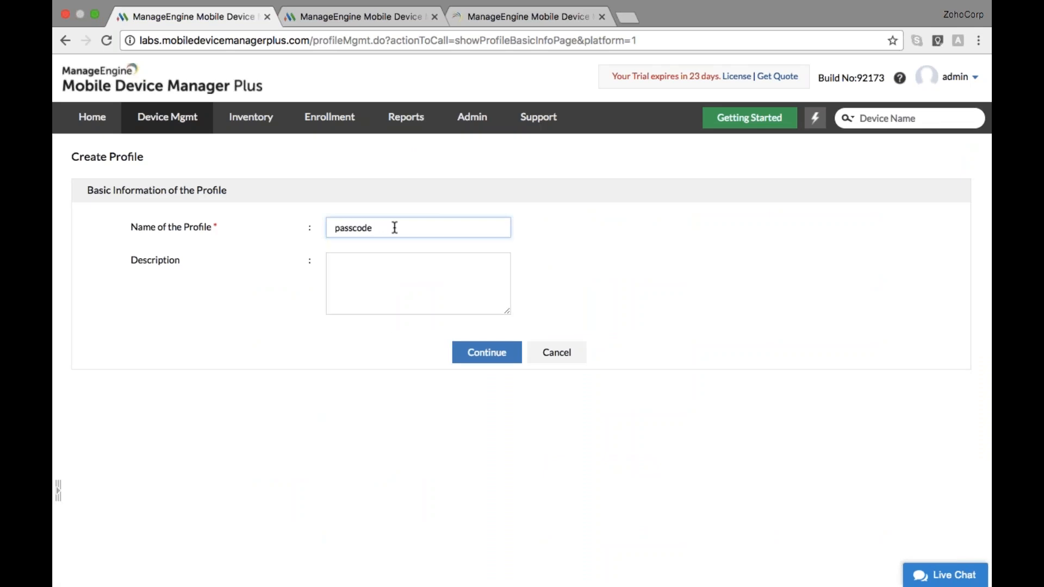
click(477, 353)
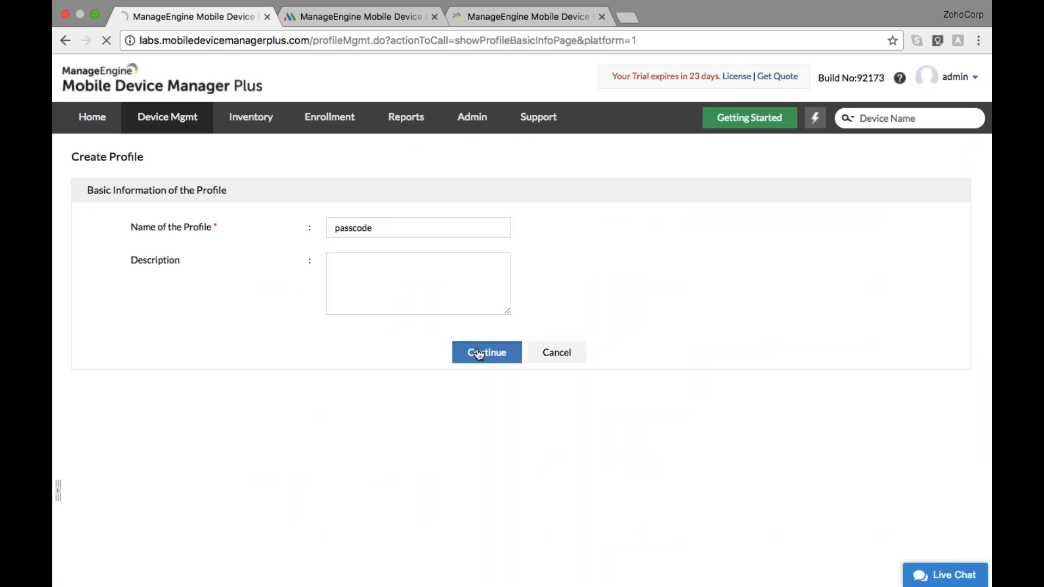
Set Allow Simple Value to No and Minimum Passcode Length to 4, then save
scroll(405, 316, down, 1)
scroll(474, 367, down, 2)
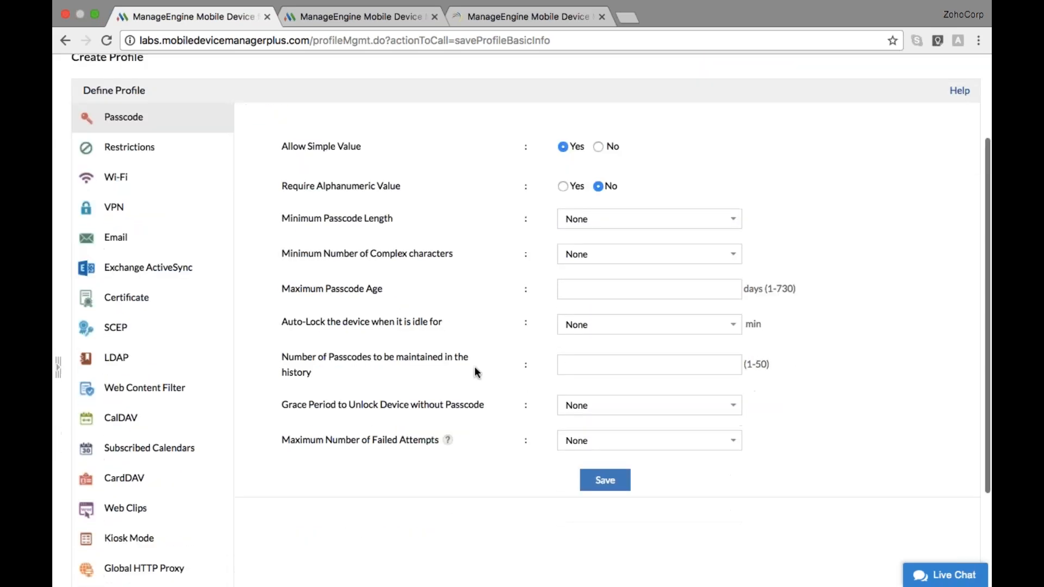
scroll(474, 367, up, 1)
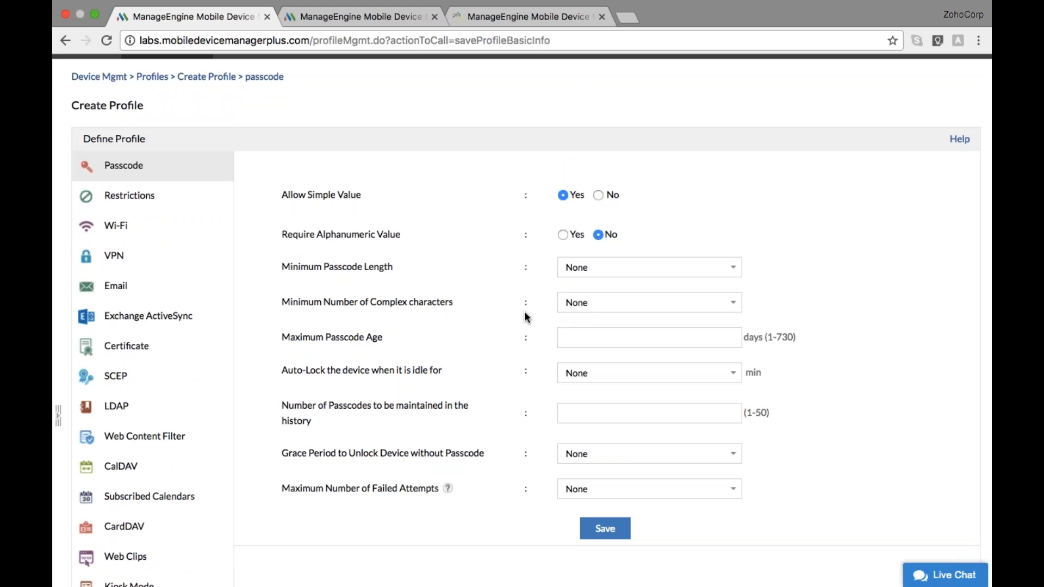
click(598, 194)
scroll(606, 245, down, 1)
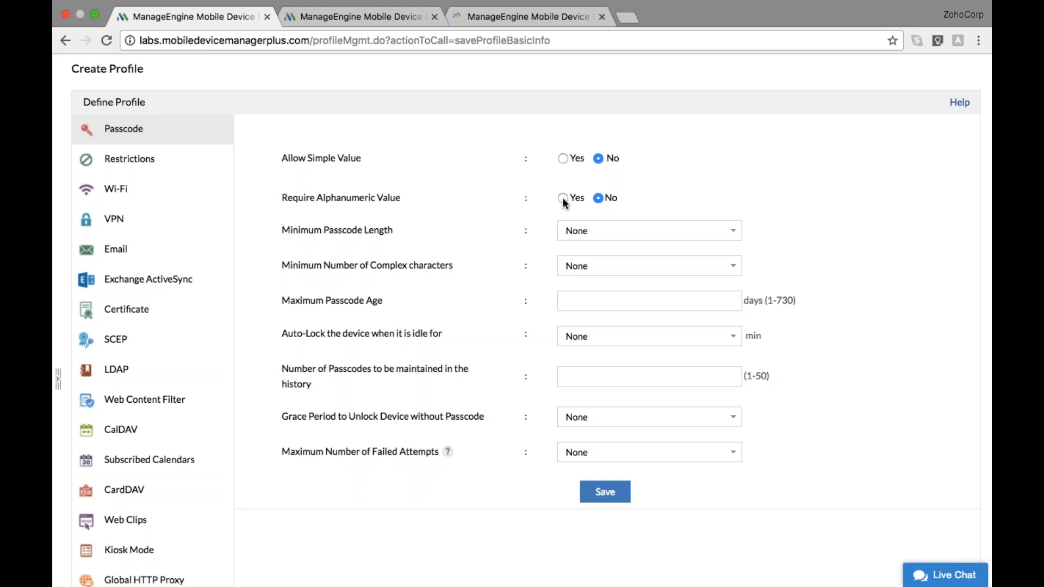
scroll(607, 207, down, 1)
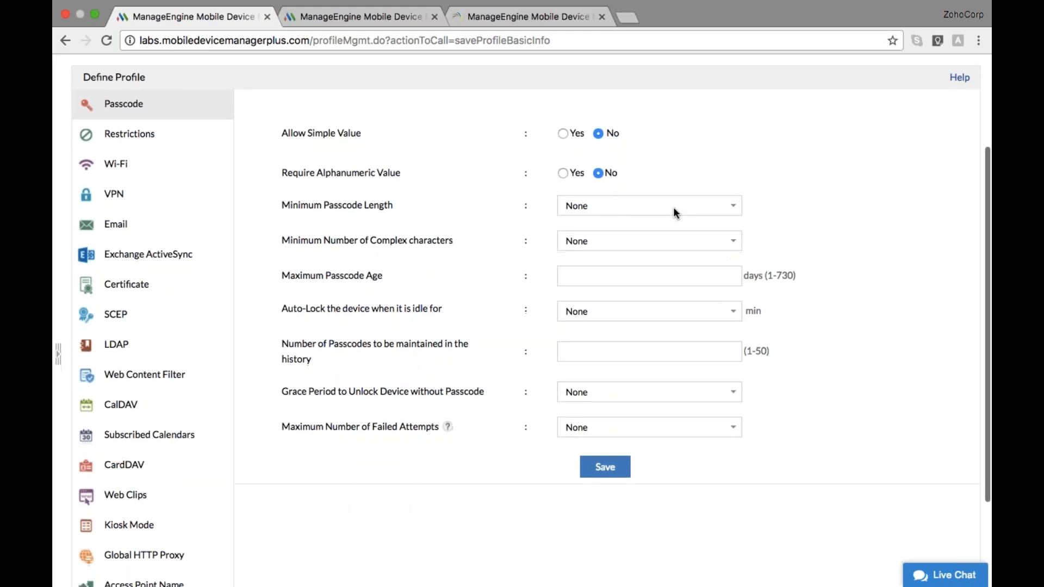
click(735, 207)
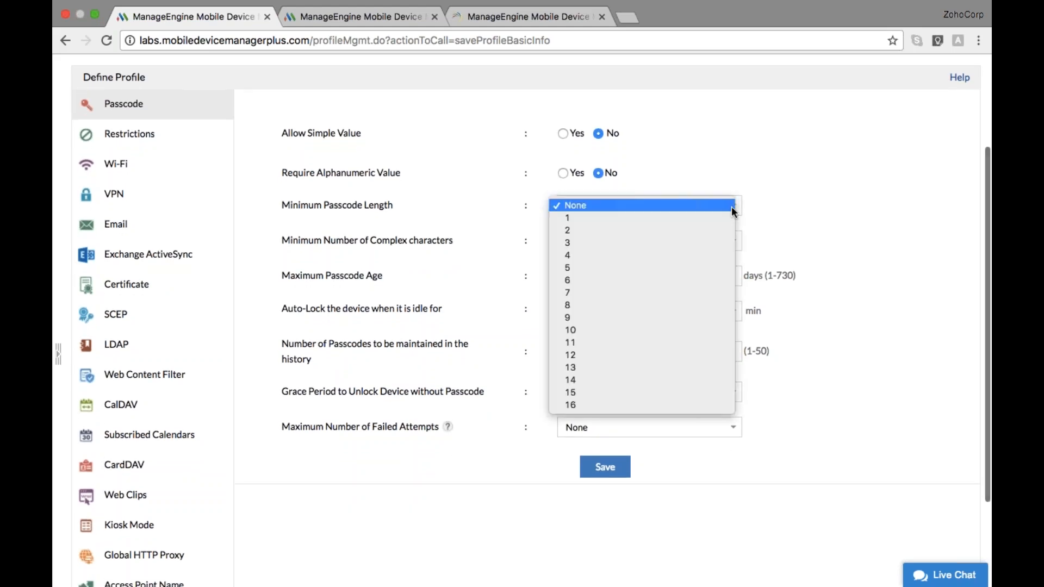
click(705, 257)
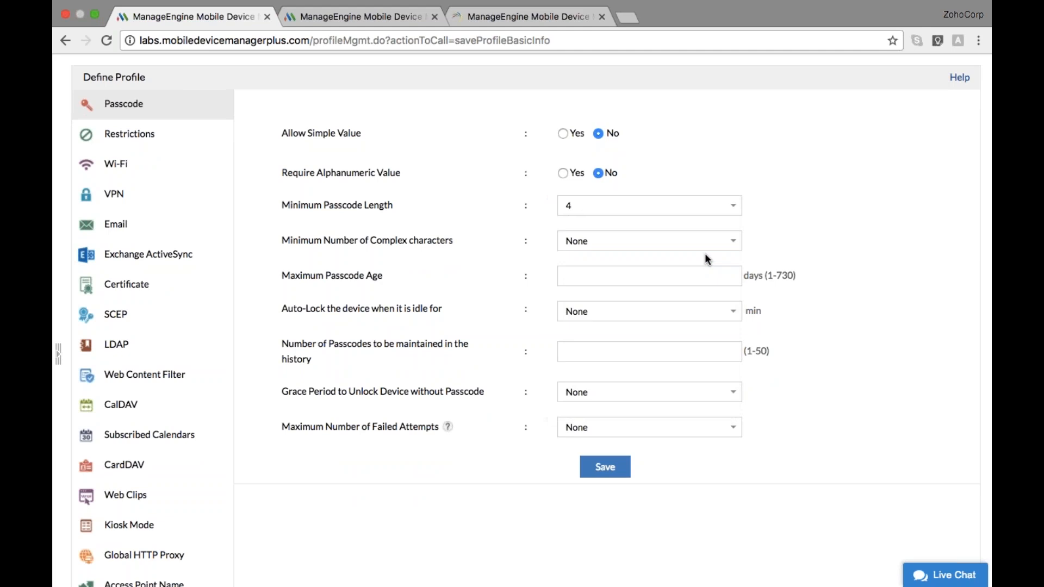
scroll(705, 253, down, 3)
click(604, 389)
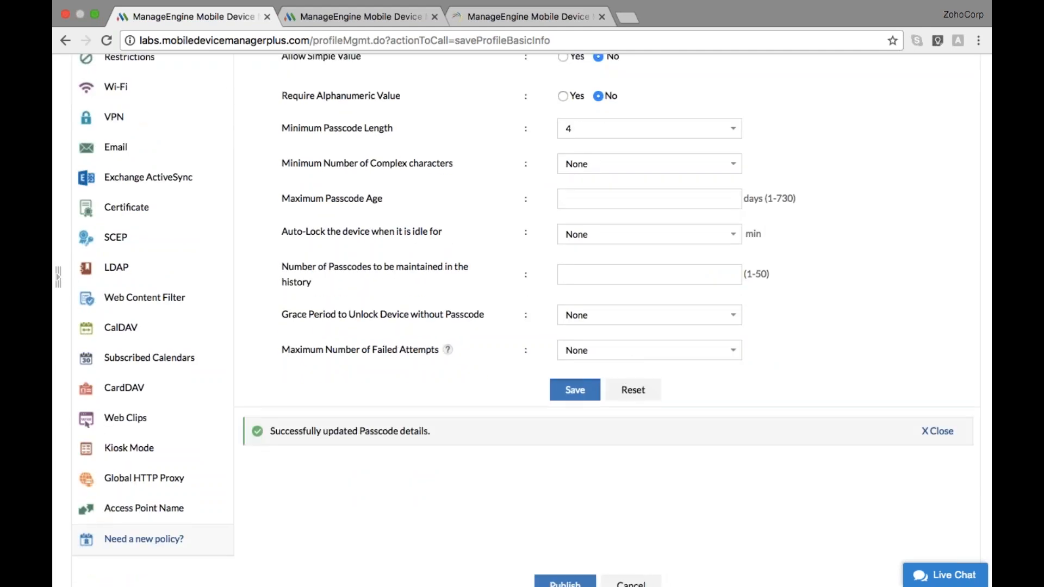
scroll(522, 321, down, 2)
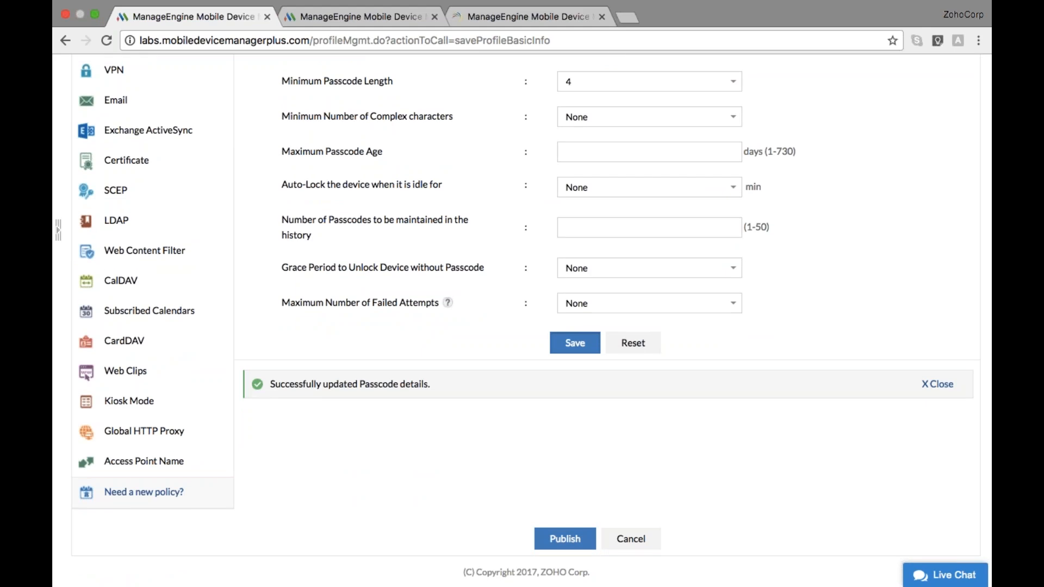
Publish the passcode profile and associate it with the iPad in the Devices list
click(587, 540)
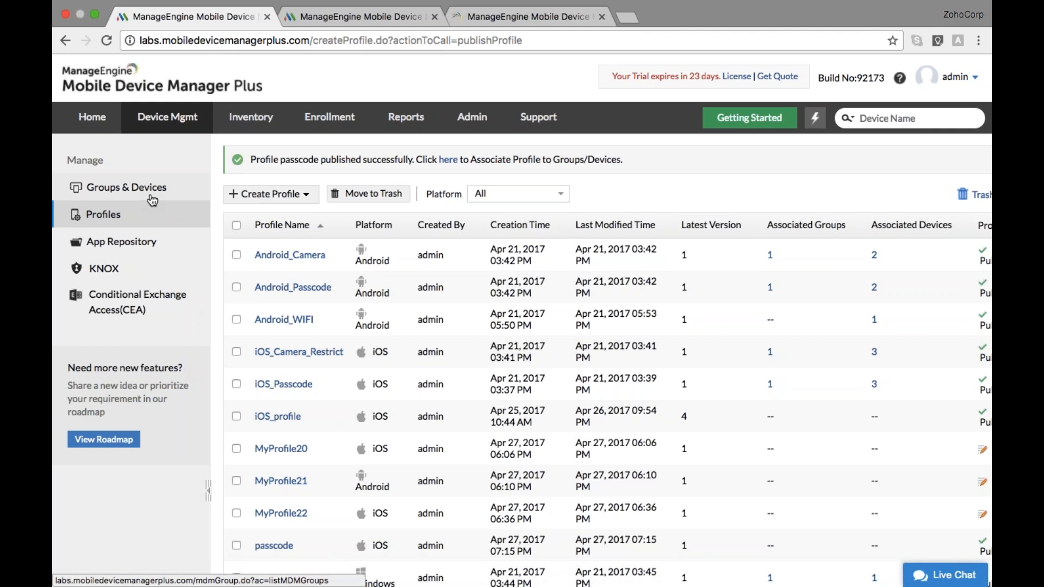
click(150, 189)
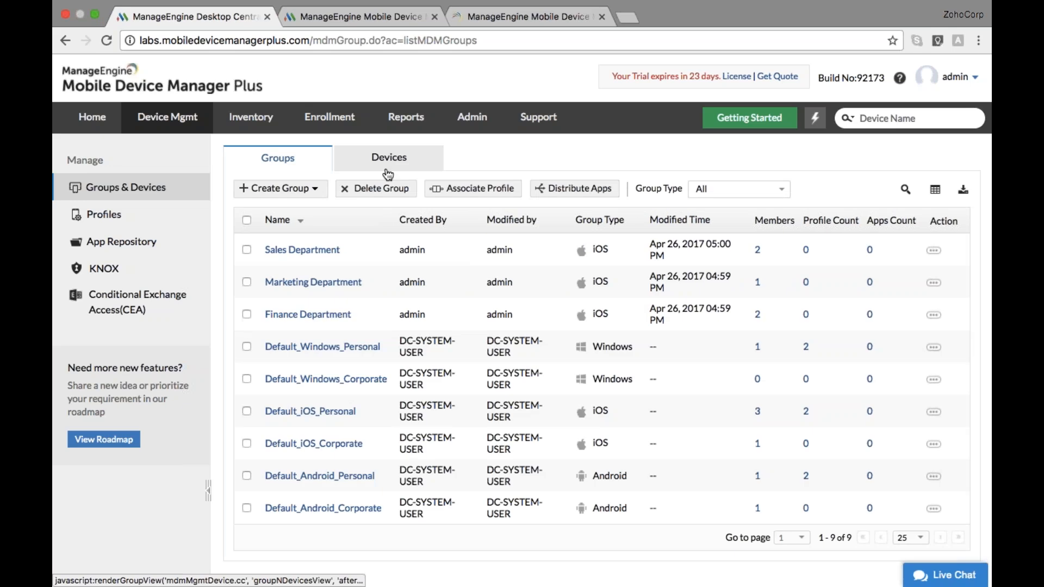
click(387, 173)
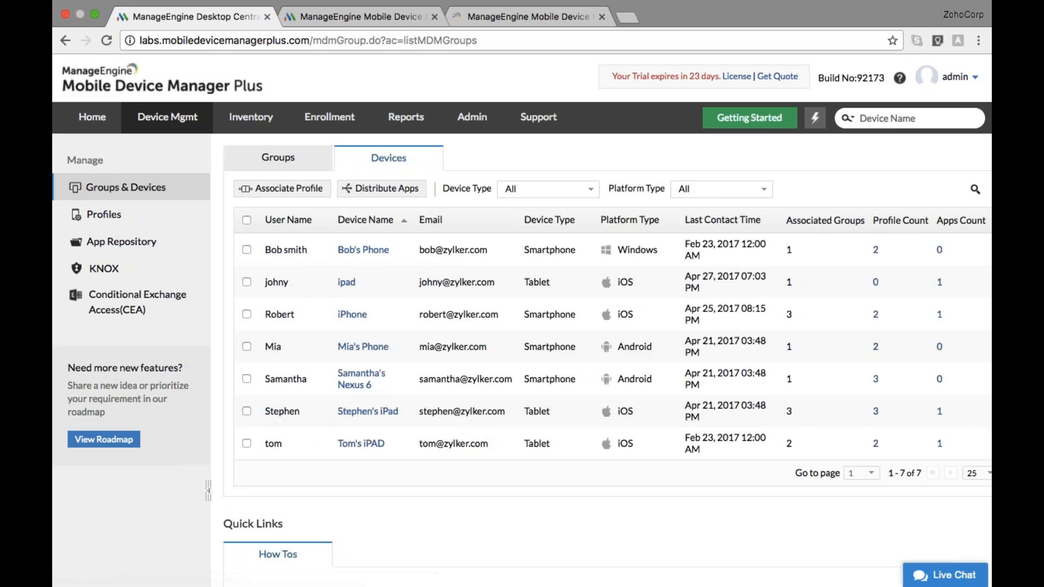
click(247, 412)
click(294, 190)
click(432, 229)
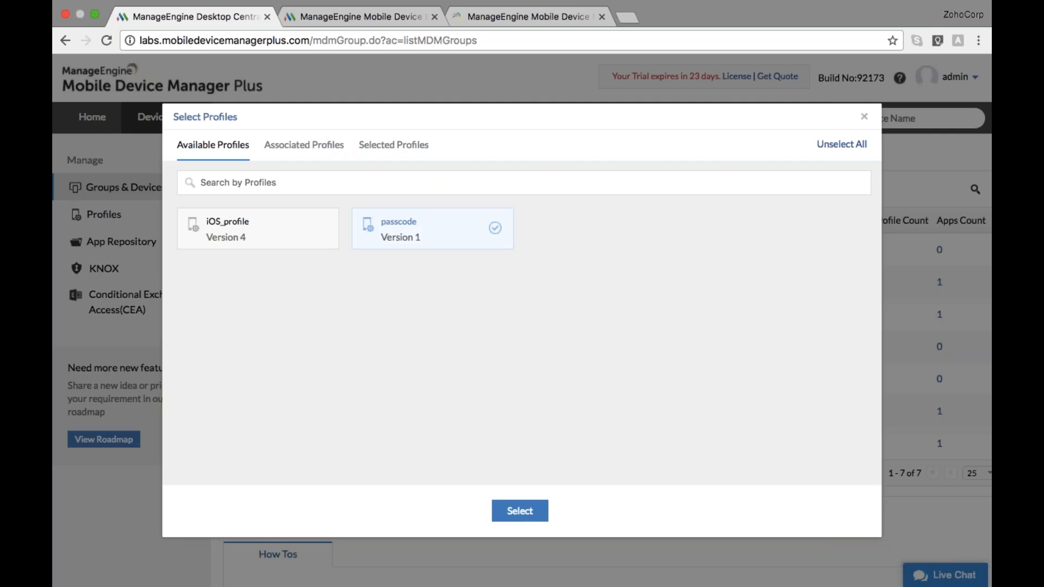
click(518, 507)
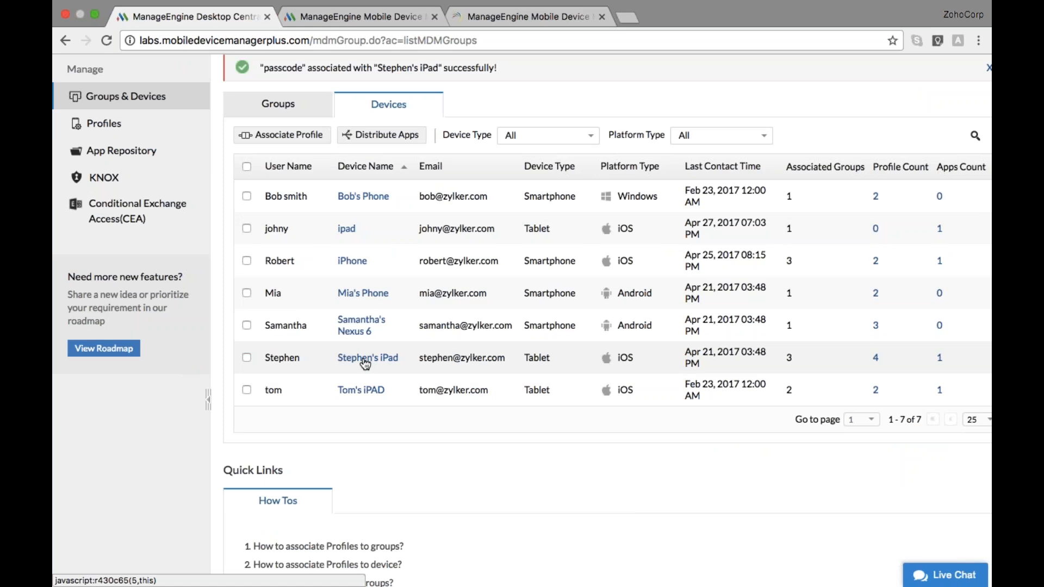
Review the iPad's profiles, then open the Profiles list showing passcode at version 1
click(357, 326)
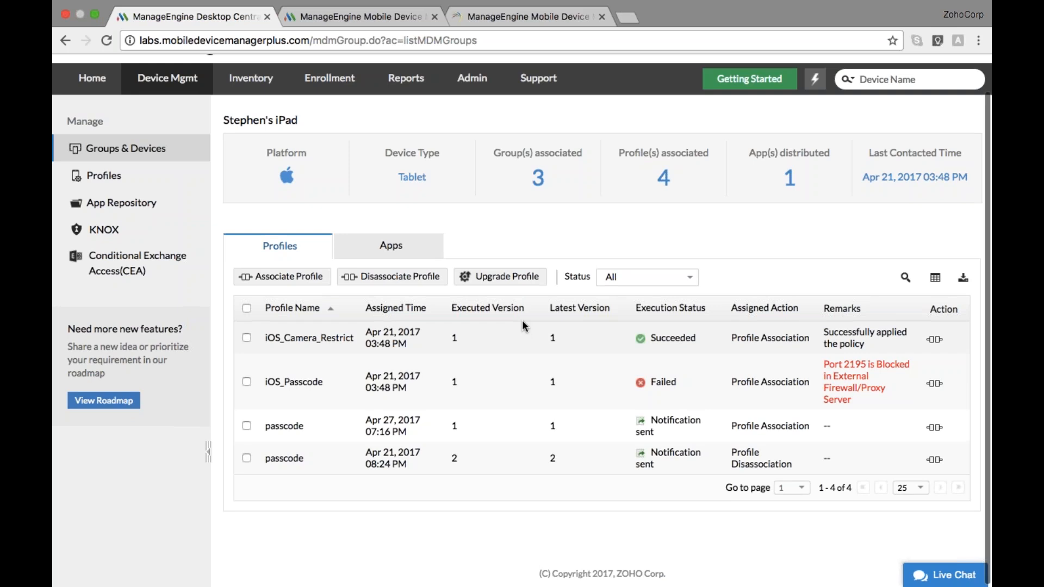
scroll(521, 320, up, 2)
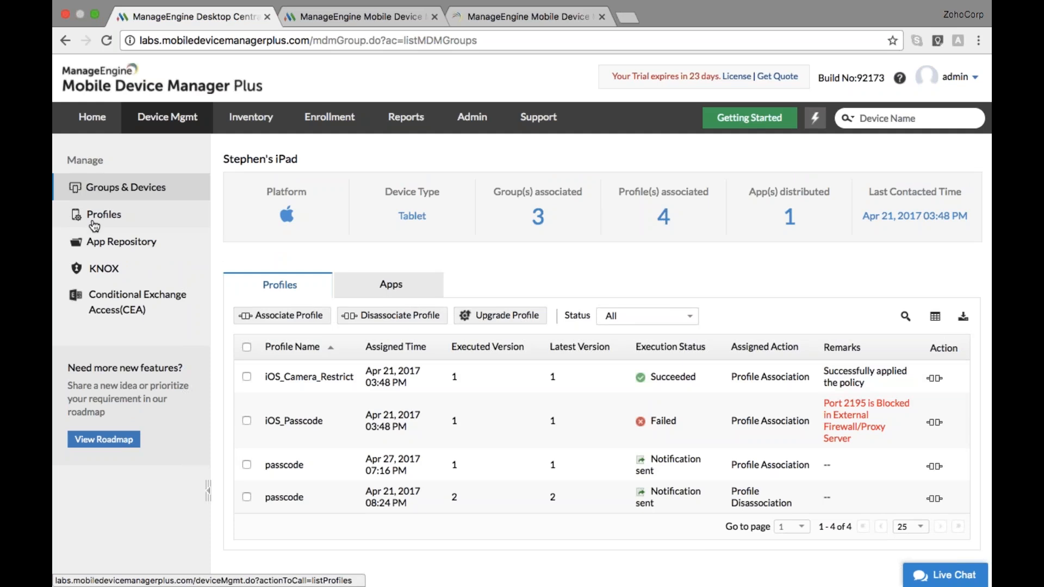
click(93, 223)
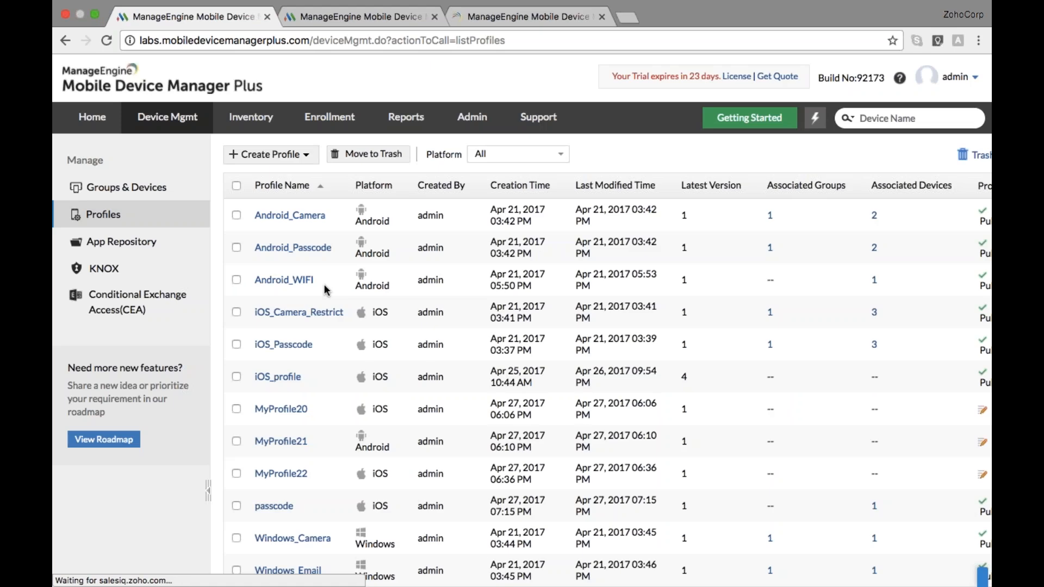
scroll(326, 290, down, 3)
Change the passcode profile's minimum length to 8, save it, and return to Groups & Devices
scroll(324, 284, down, 2)
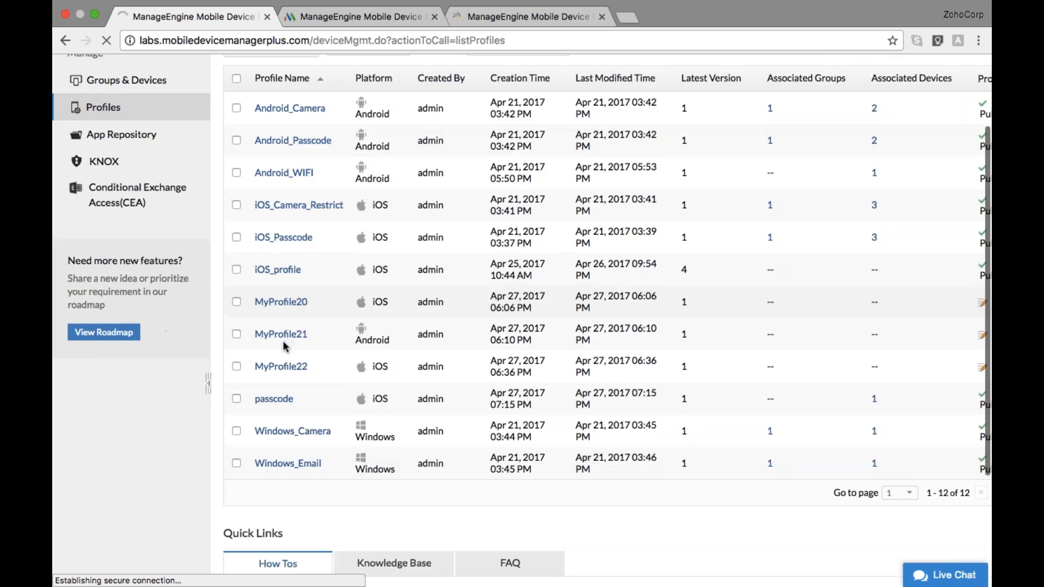
click(915, 407)
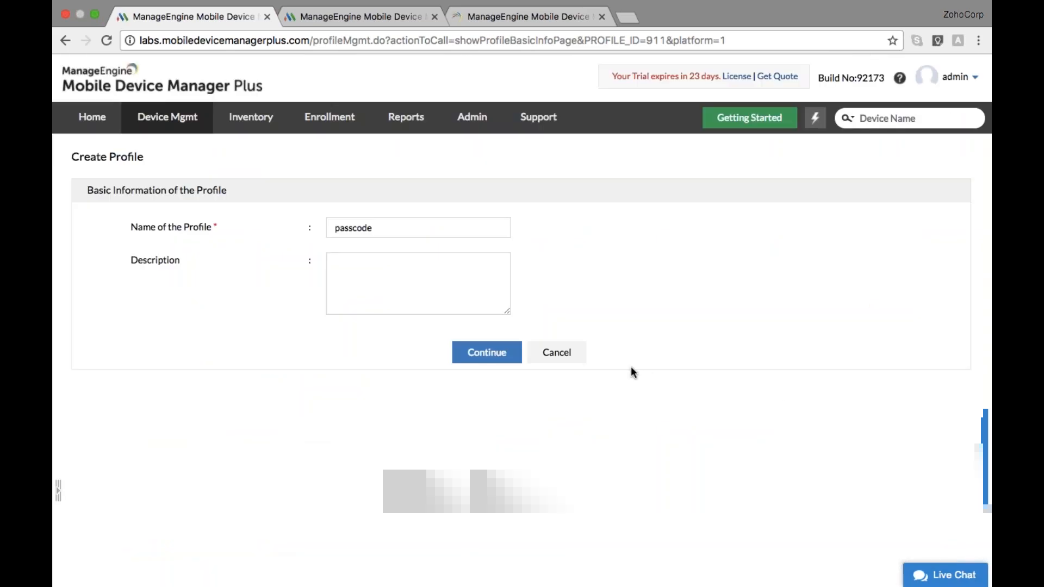
key(Return)
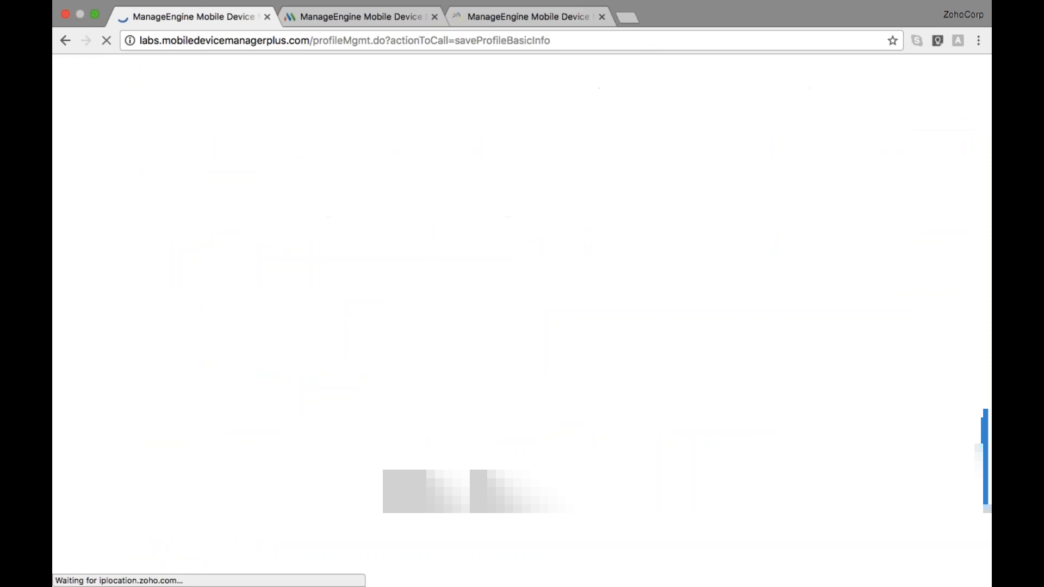
scroll(448, 335, down, 2)
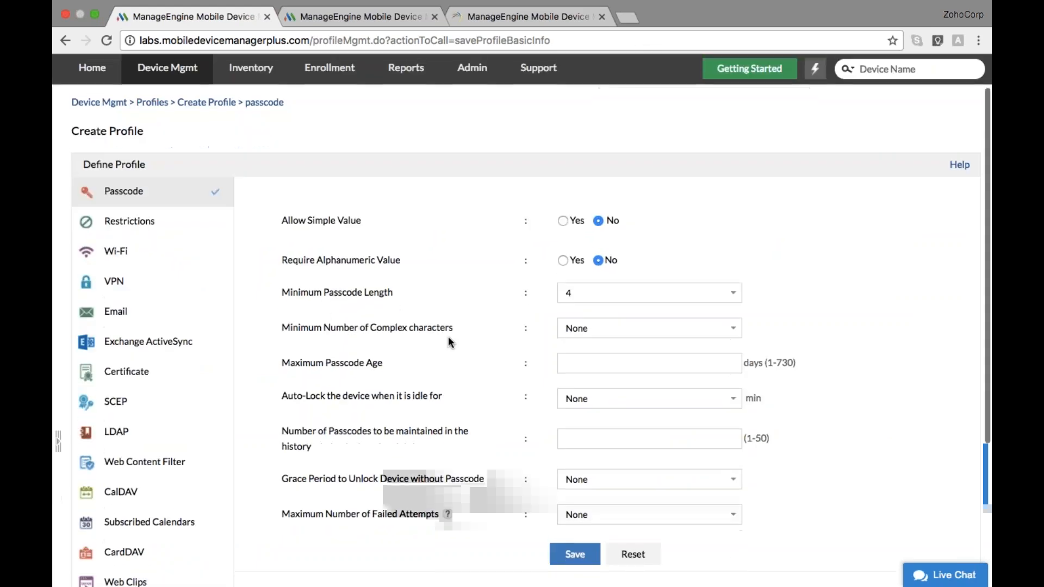
click(733, 289)
click(688, 341)
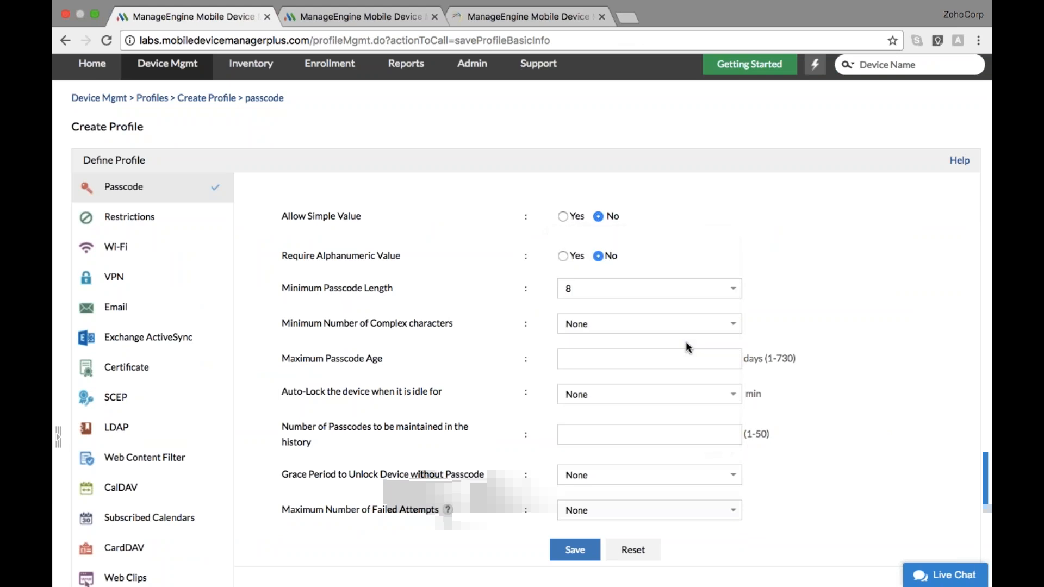
scroll(687, 346, down, 1)
scroll(687, 347, down, 4)
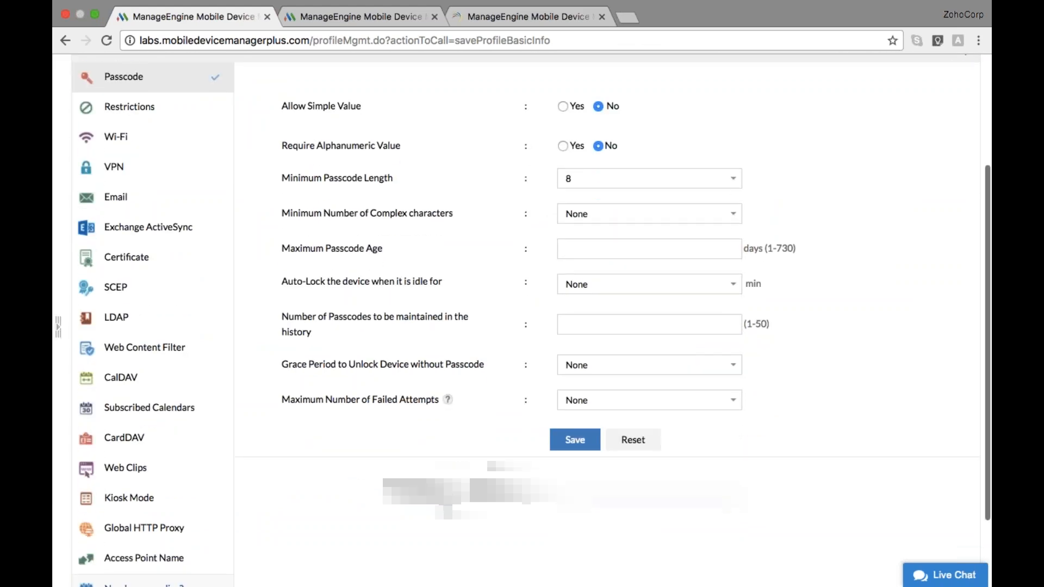
click(575, 439)
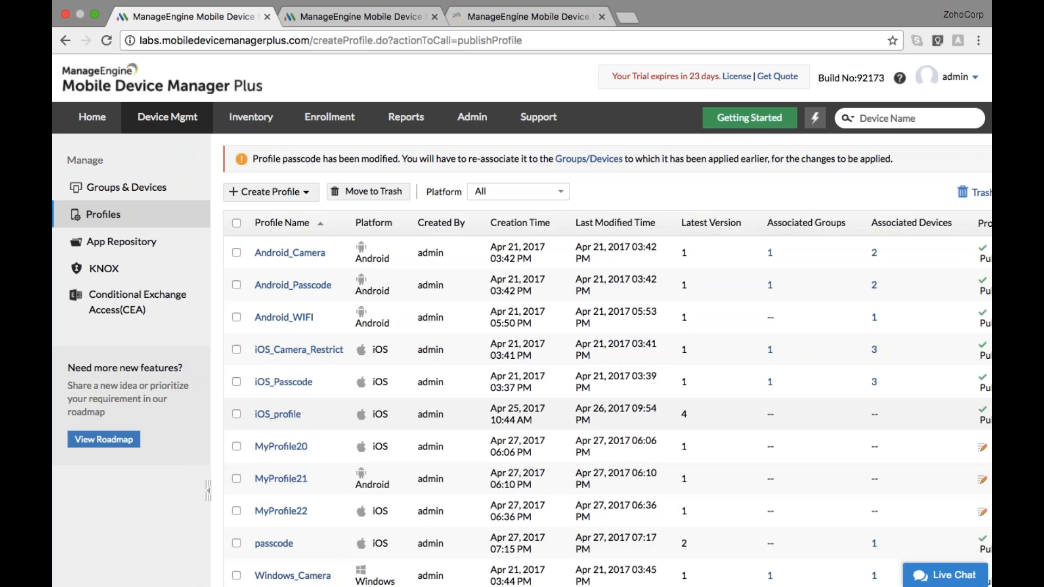
click(137, 190)
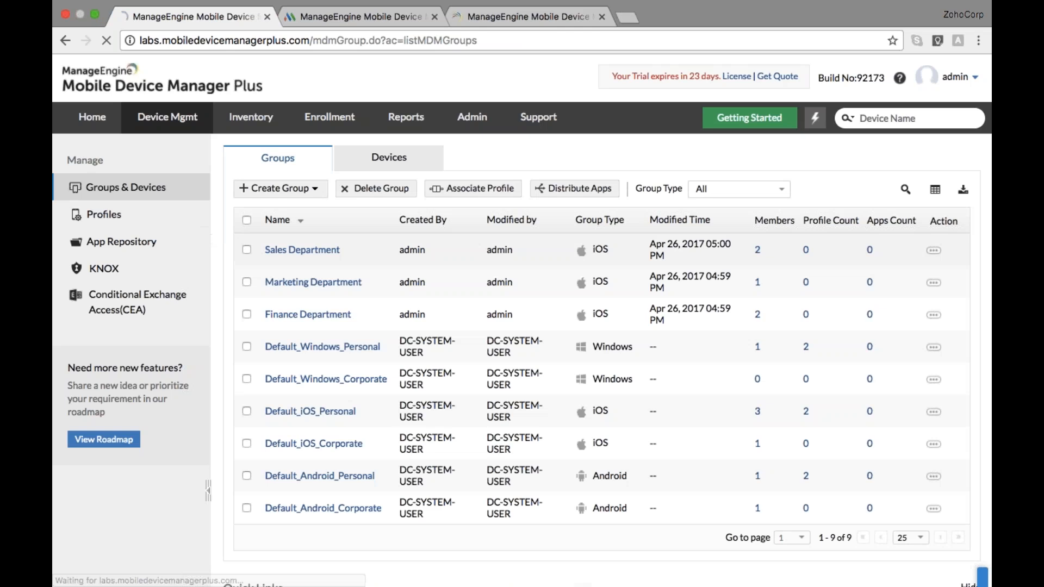
scroll(364, 109, down, 2)
Upgrade the passcode profile on the four-profile iPad to version 2
click(363, 111)
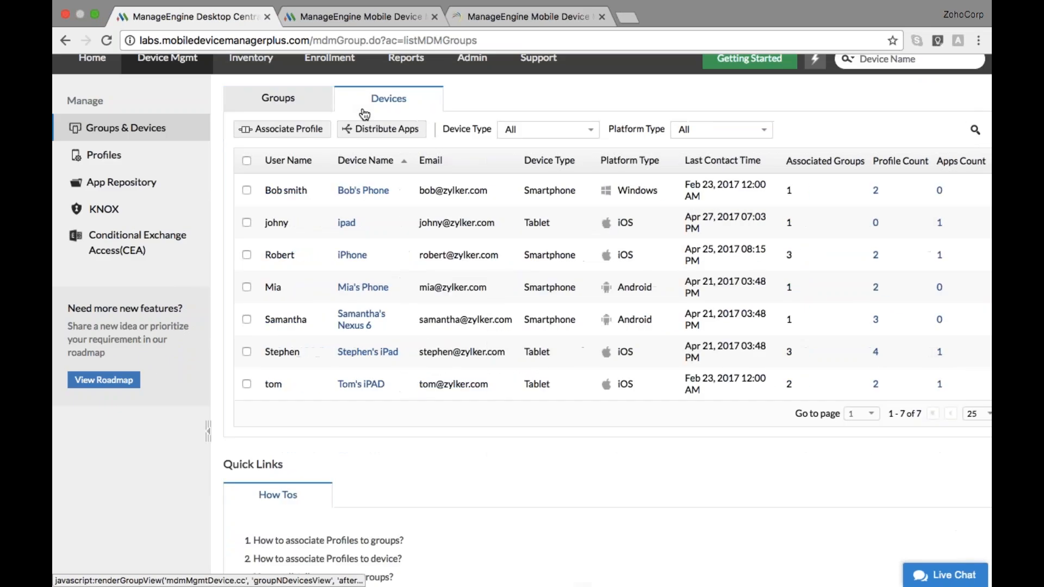
click(351, 356)
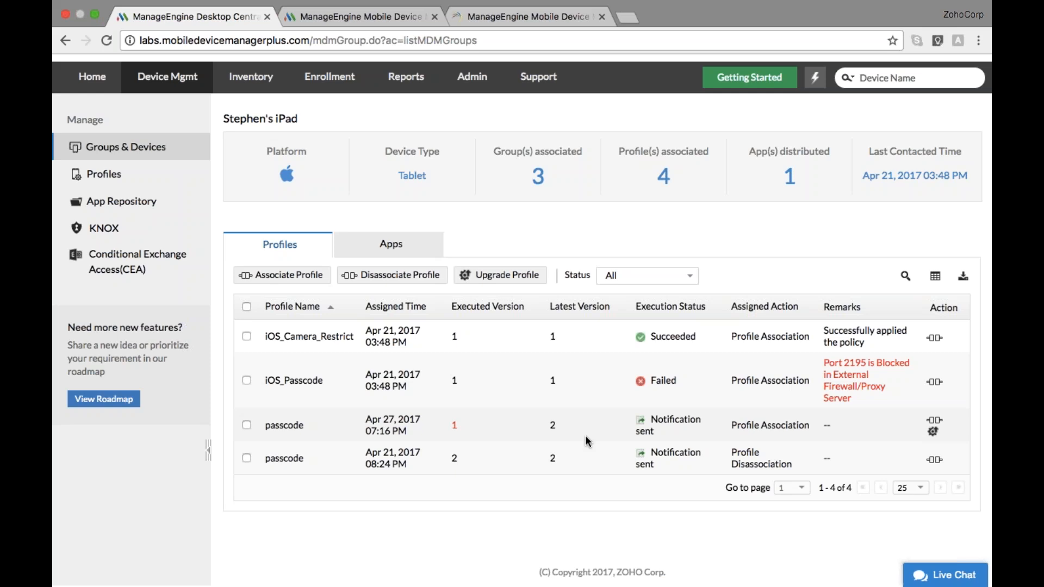
click(934, 435)
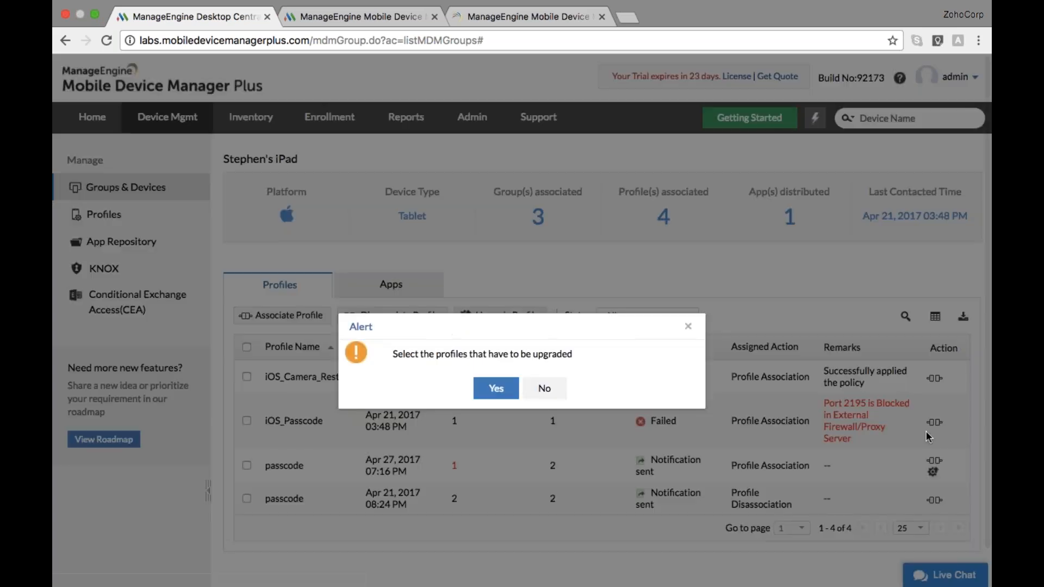
click(494, 391)
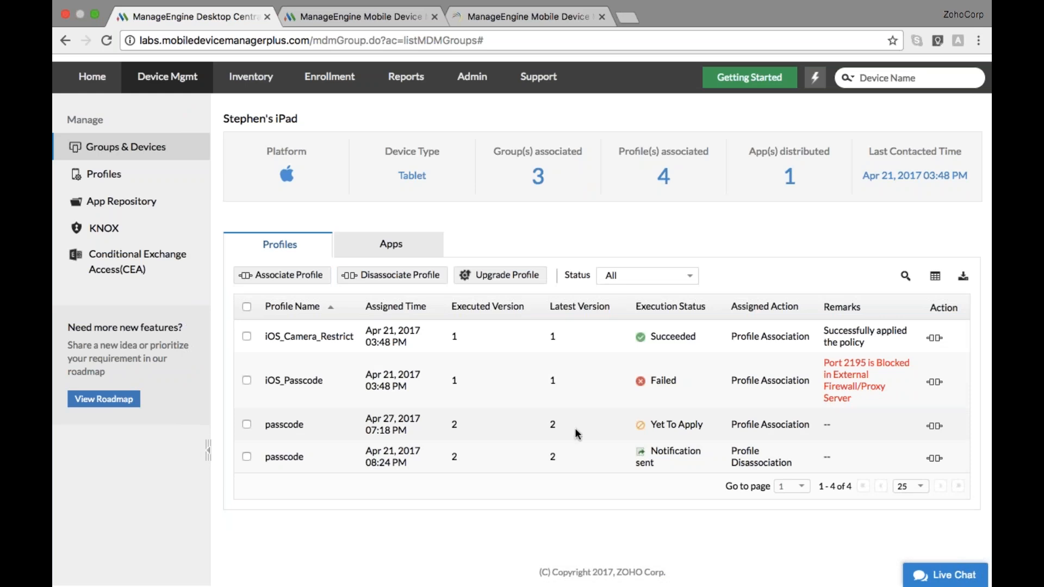
scroll(575, 428, up, 2)
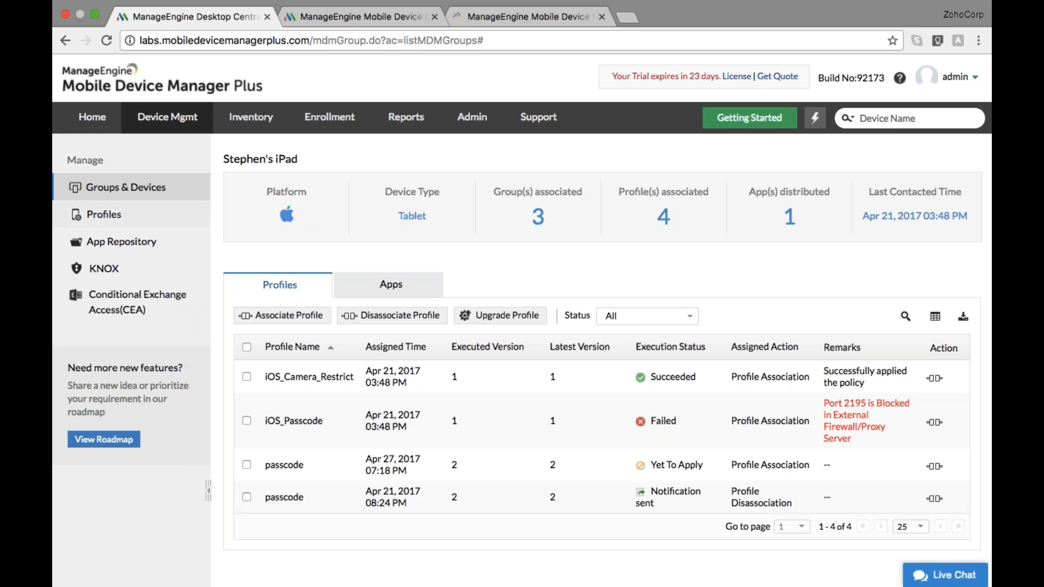
Filter the Devices list to Platform Type iOS
click(154, 191)
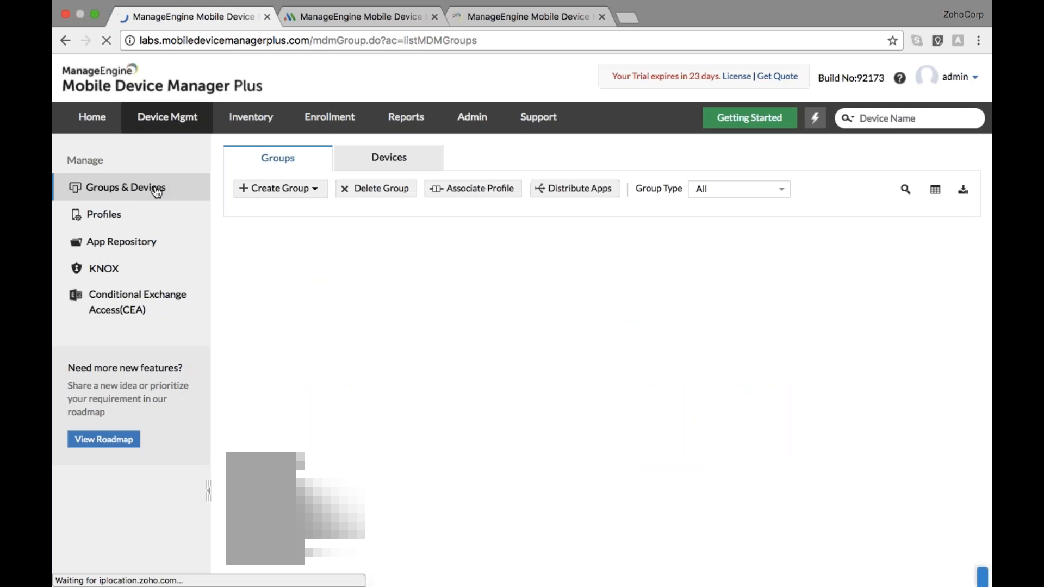
scroll(506, 310, down, 3)
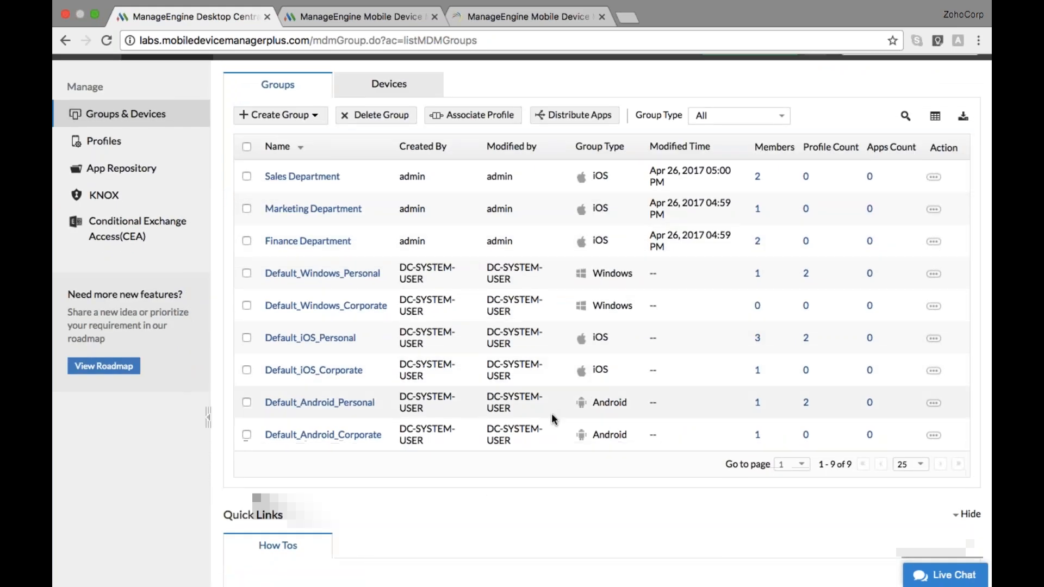
scroll(552, 418, up, 2)
click(780, 163)
click(779, 160)
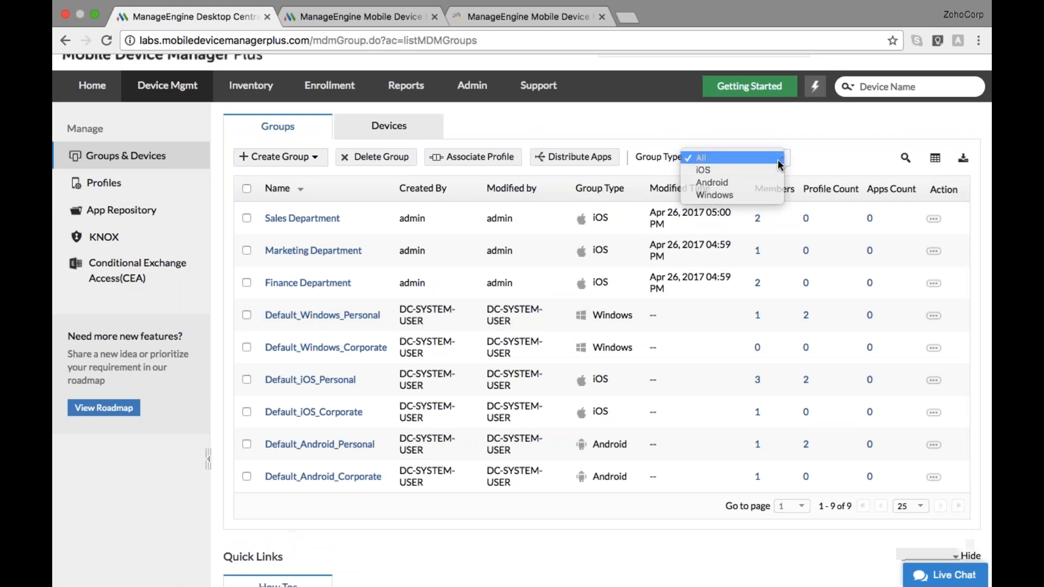
click(434, 132)
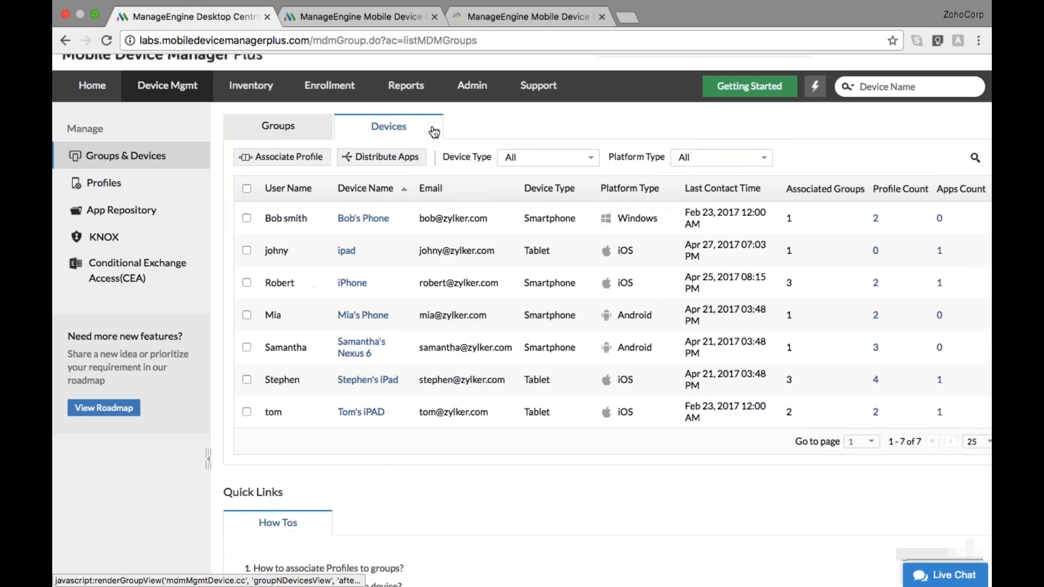
click(767, 158)
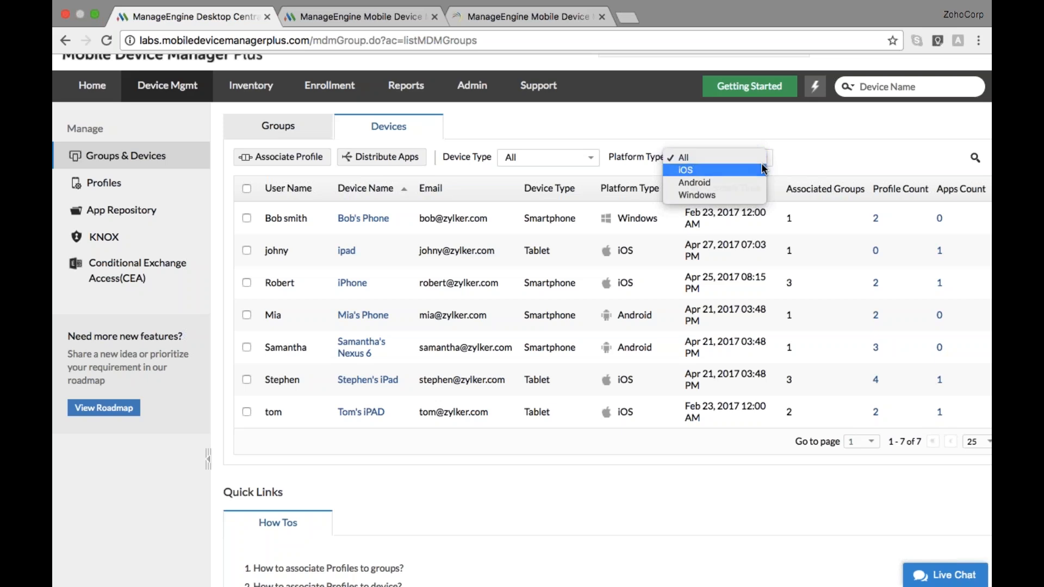
click(763, 169)
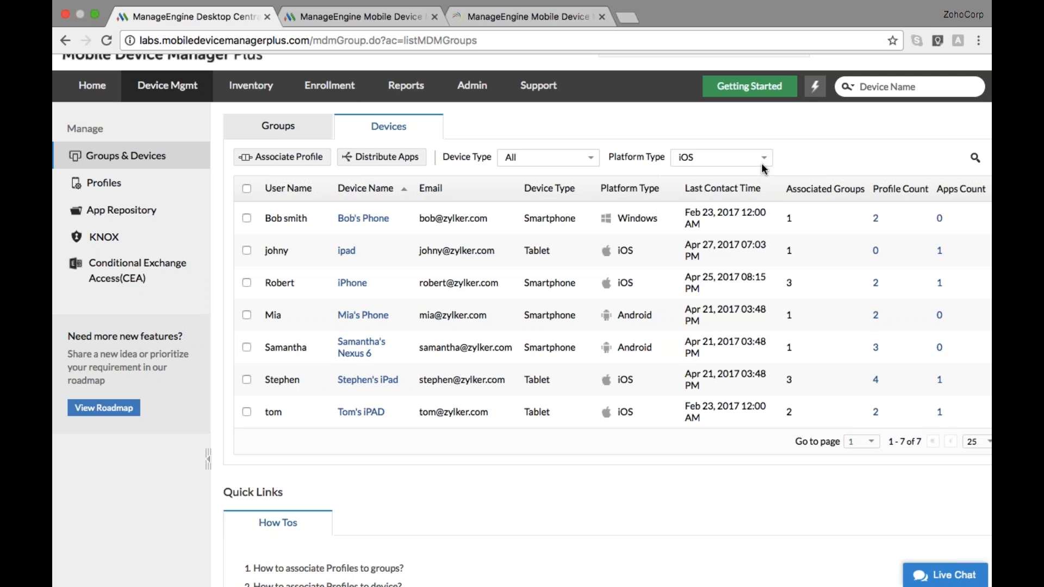
Associate the passcode profile with all four iOS devices
click(247, 189)
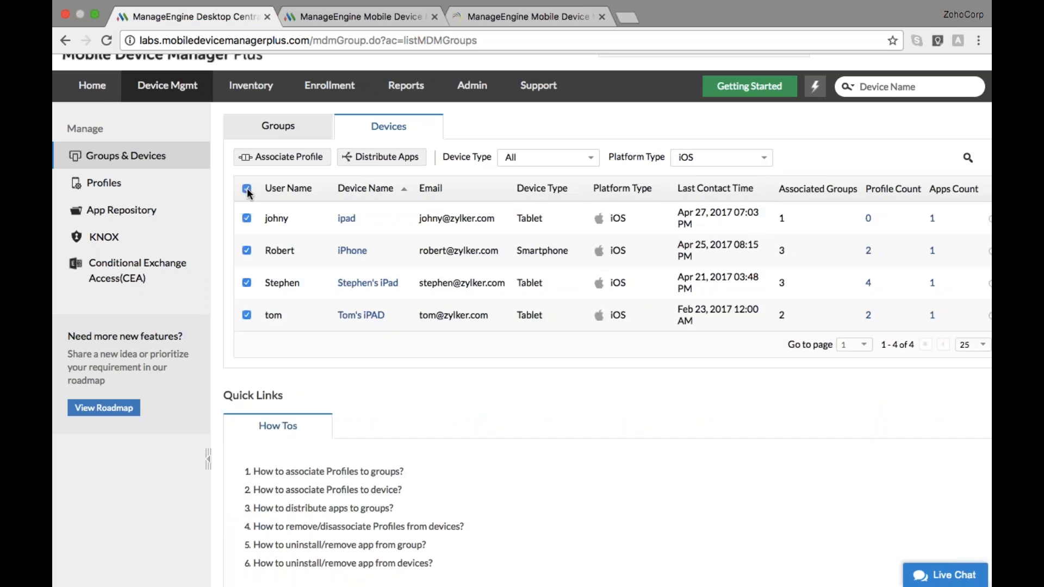
click(270, 157)
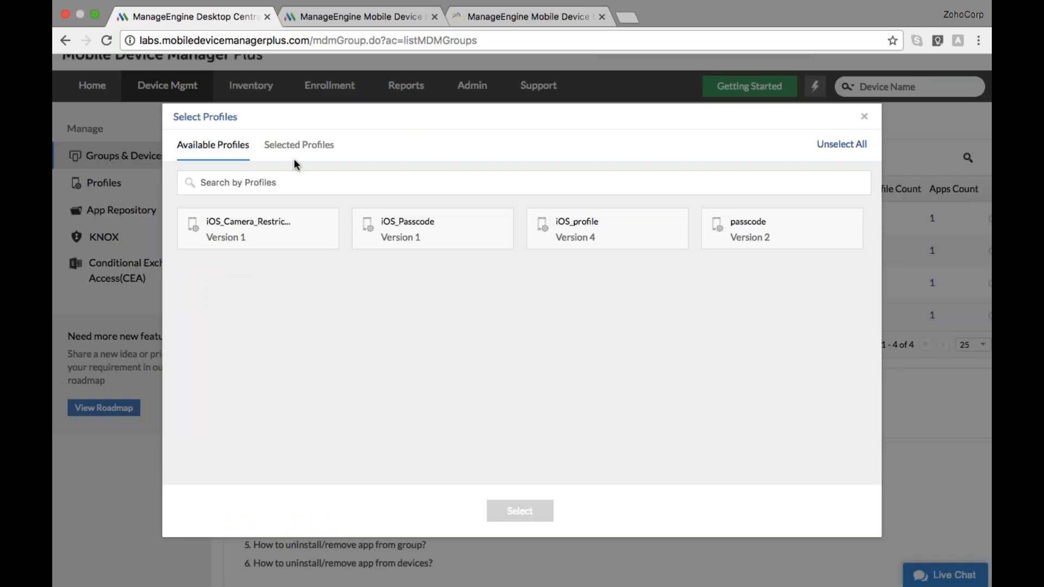
click(771, 228)
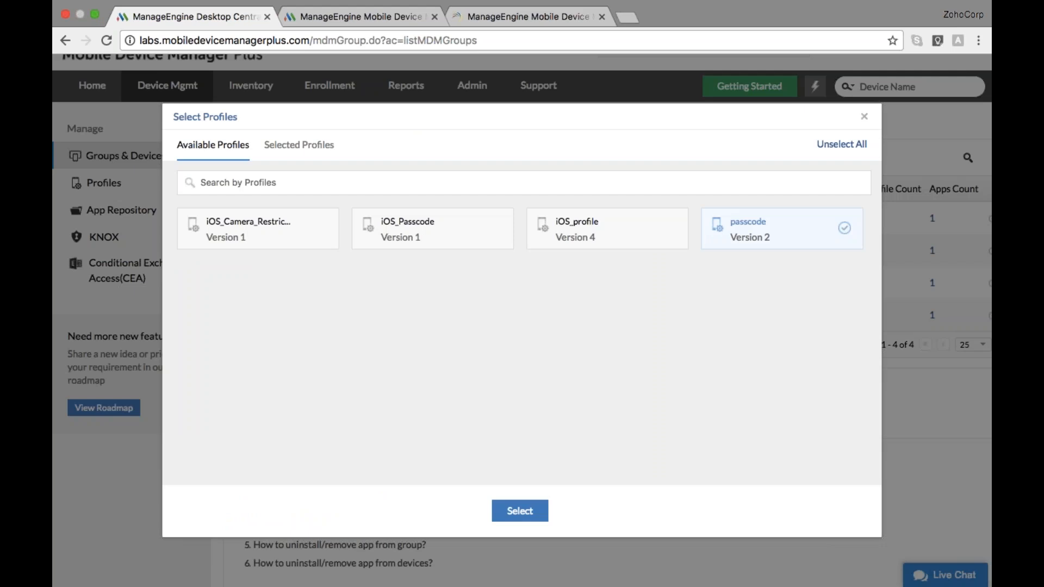
click(520, 511)
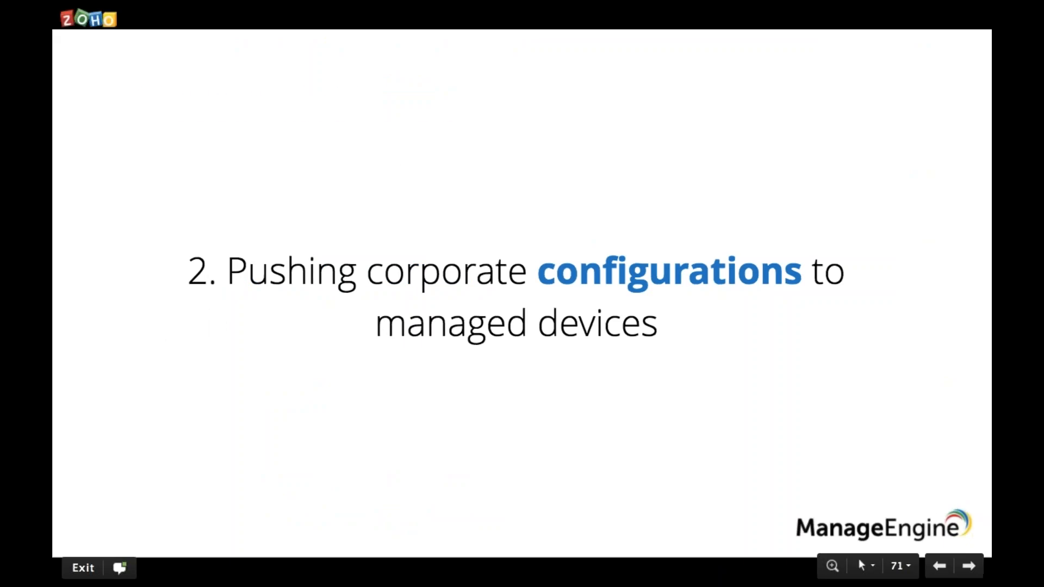
key(Right)
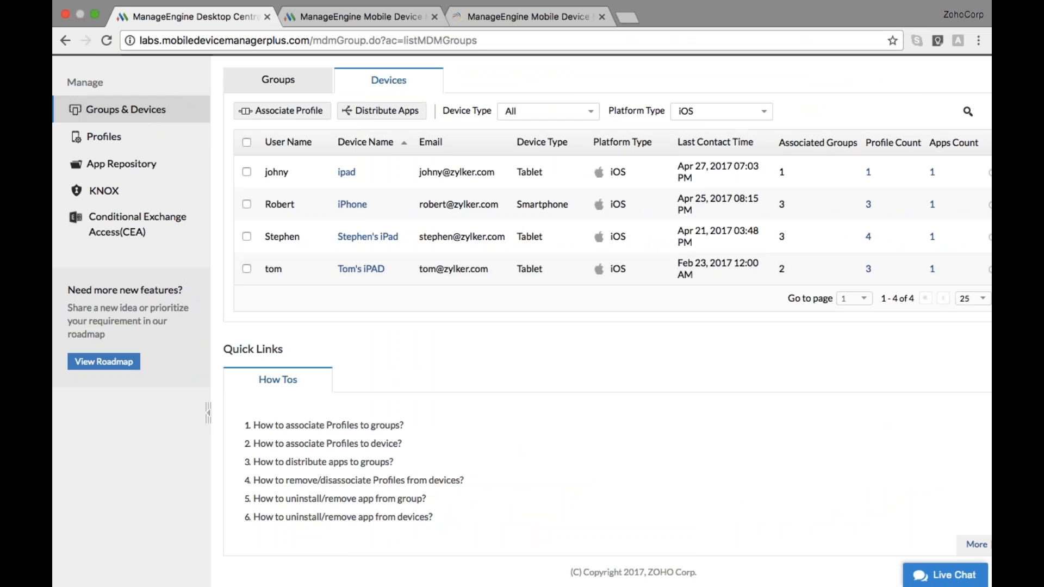
scroll(478, 298, up, 2)
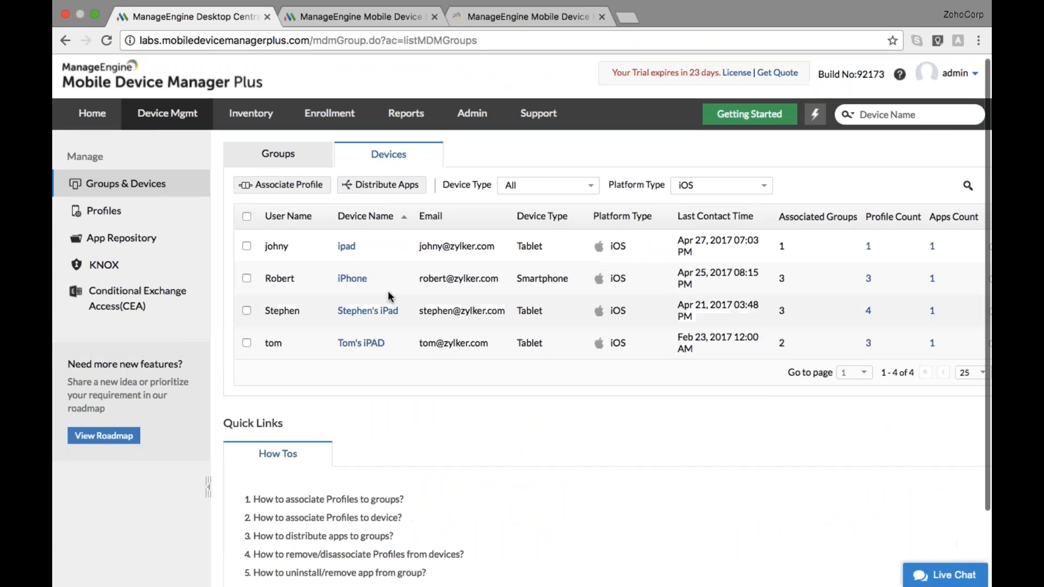
Start a new iOS group named 'temporary employees'
click(313, 167)
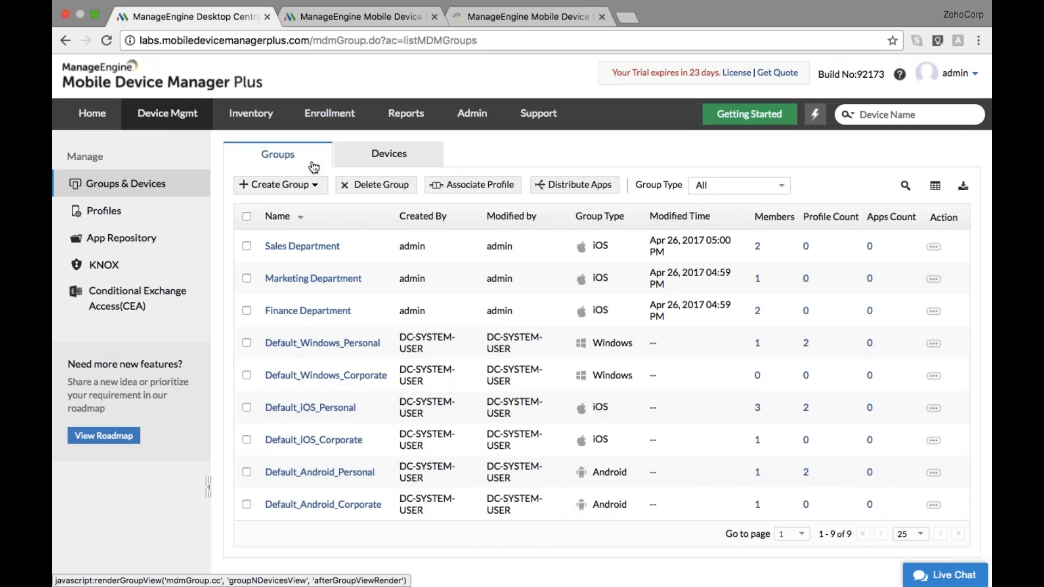
click(280, 184)
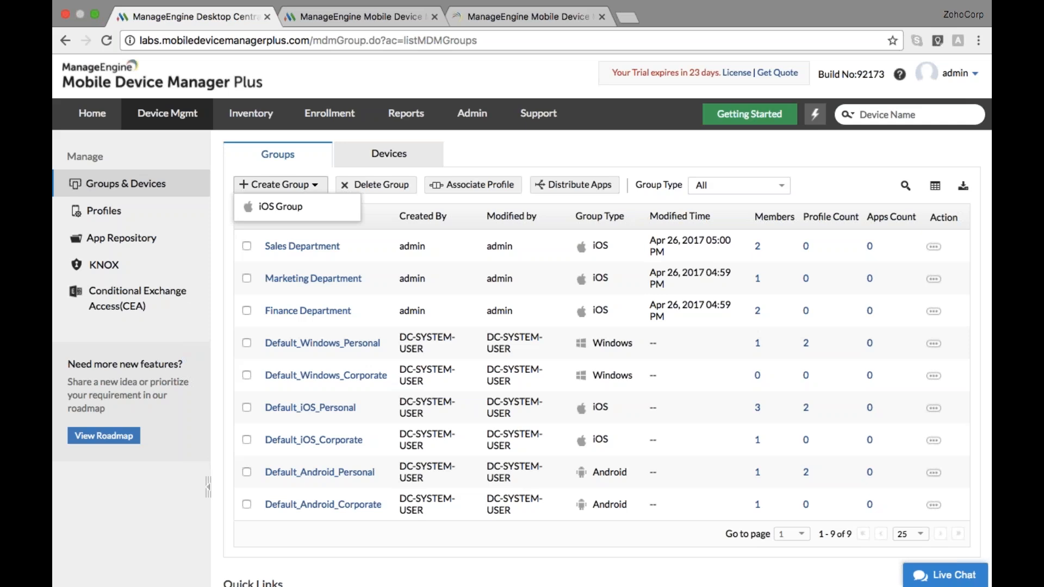
click(303, 211)
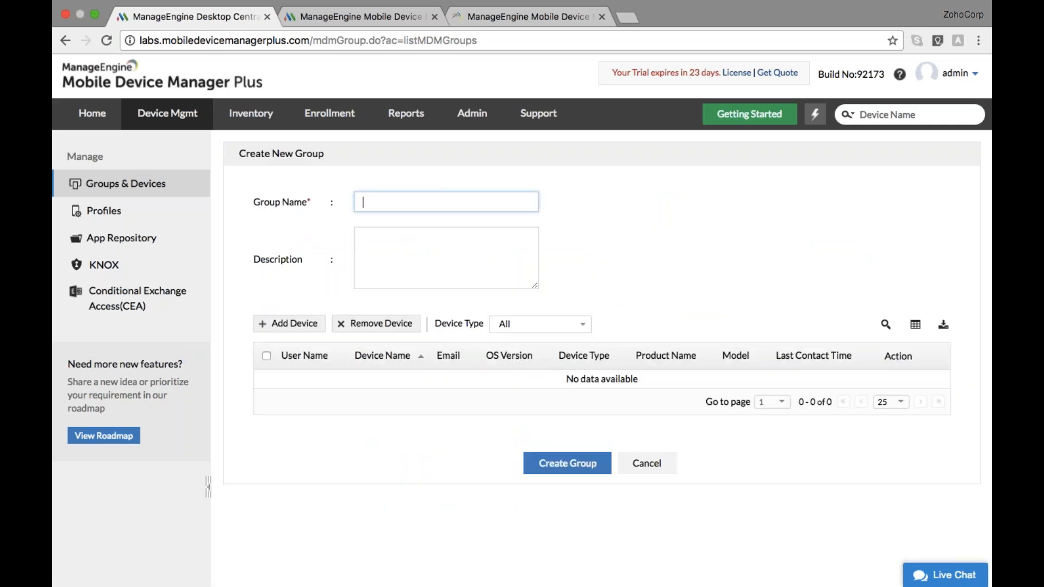
text(temporary employees)
scroll(522, 304, down, 1)
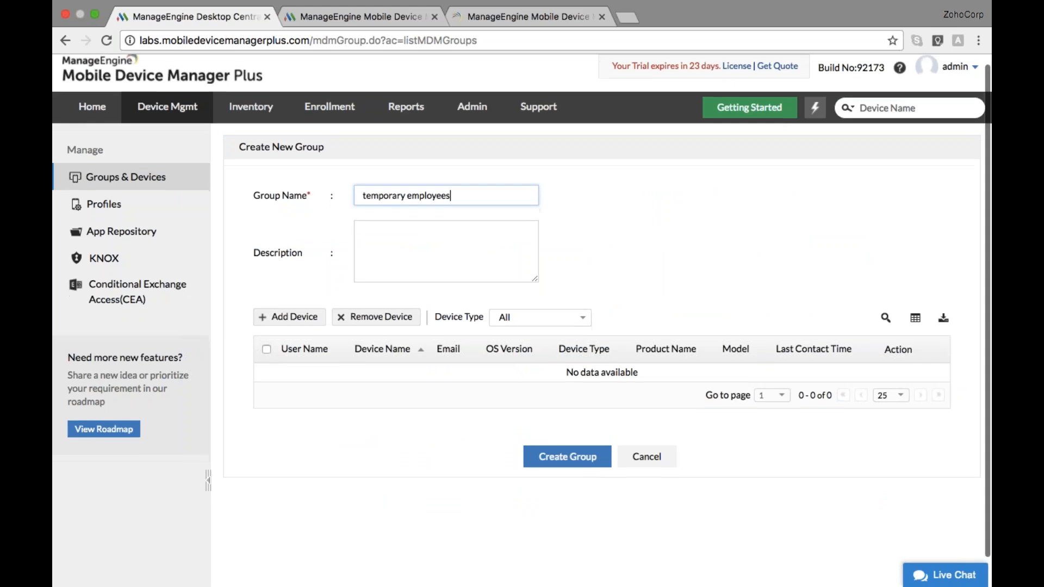
scroll(521, 304, down, 1)
Add the iPhone and the second iPad to the group and create it
click(302, 289)
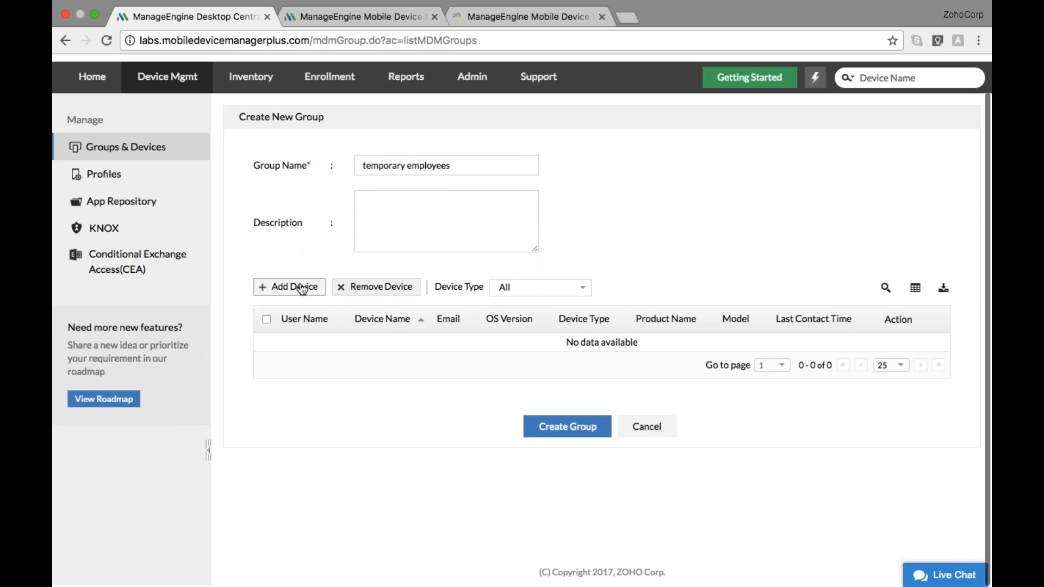
click(553, 226)
click(391, 280)
click(520, 511)
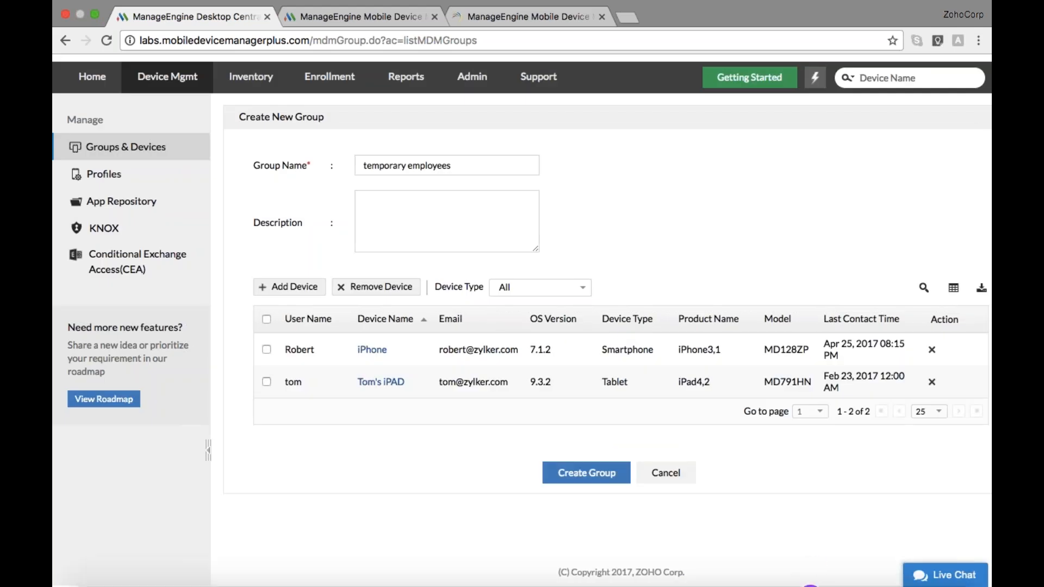
click(608, 474)
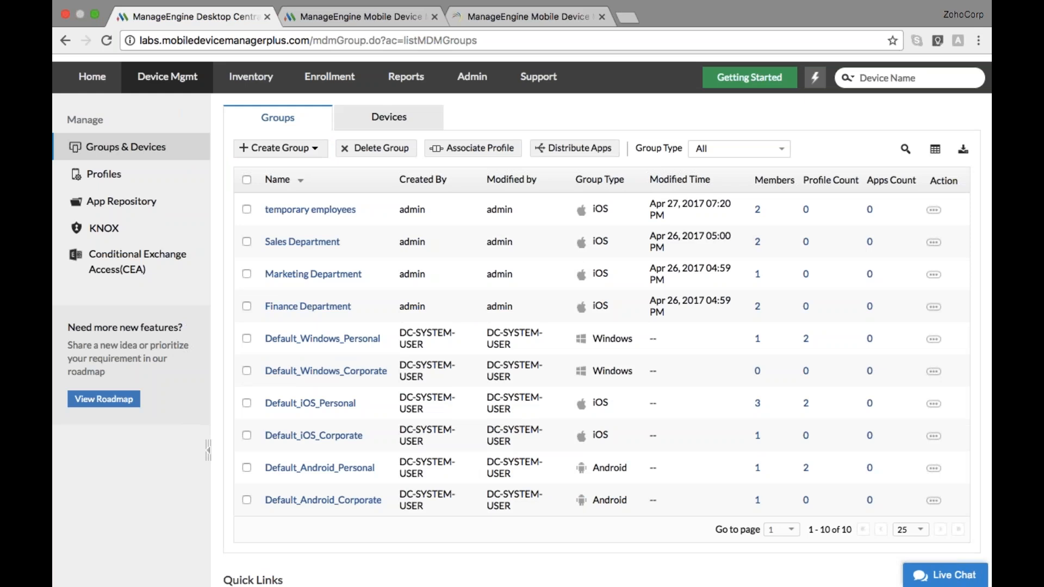
scroll(667, 412, up, 2)
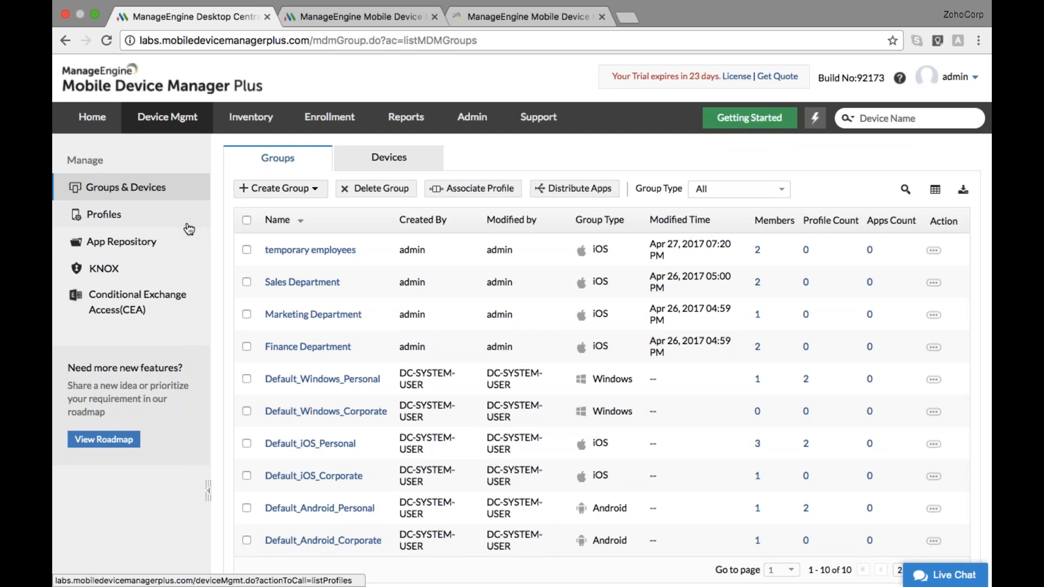
Open iOS_profile for modification and review its Wi-Fi settings: Zylker-Test, WPA/WPA2 Enterprise, PEAP
click(169, 223)
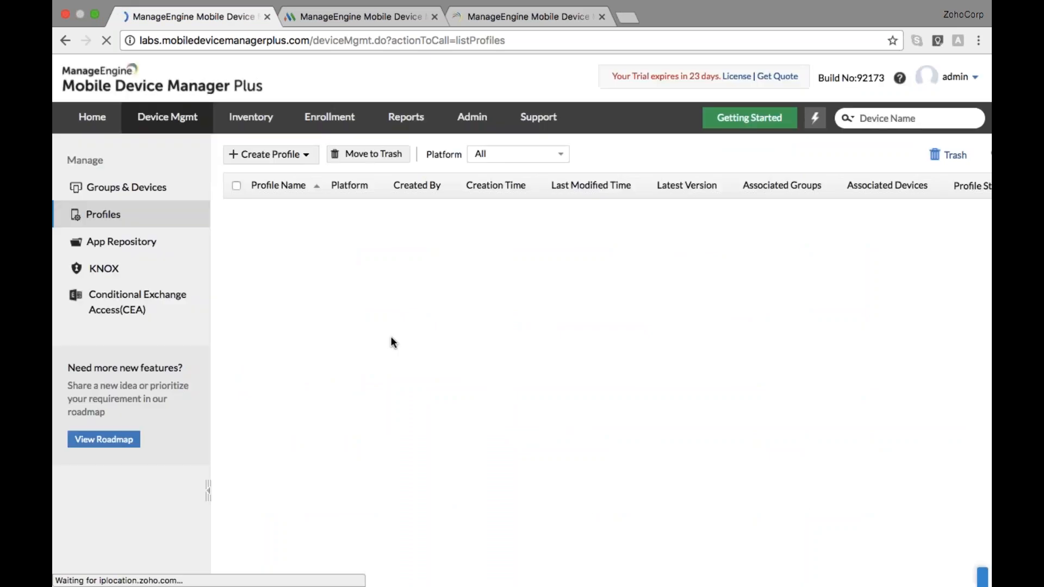
scroll(390, 342, down, 3)
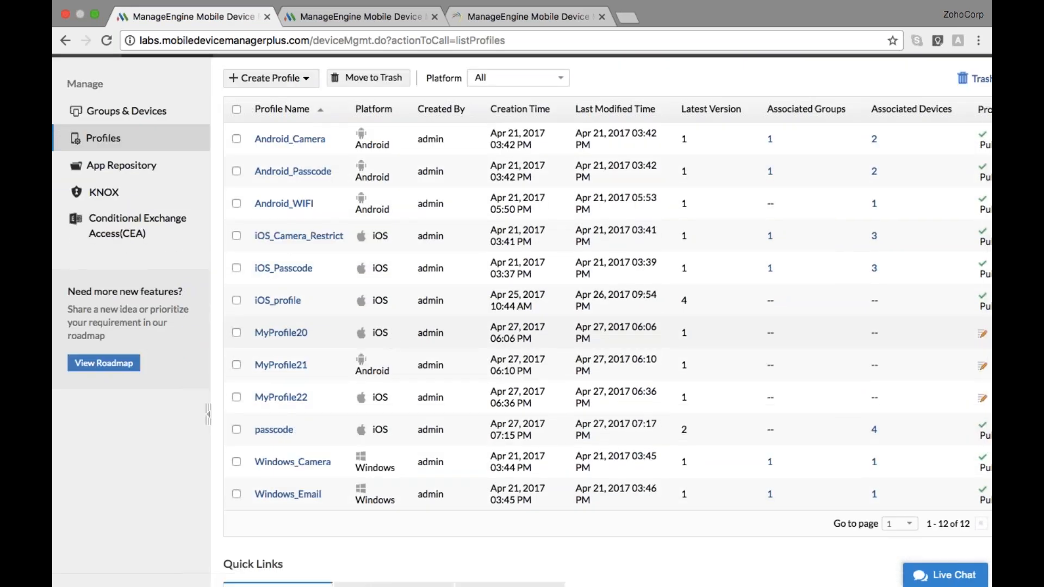
click(274, 300)
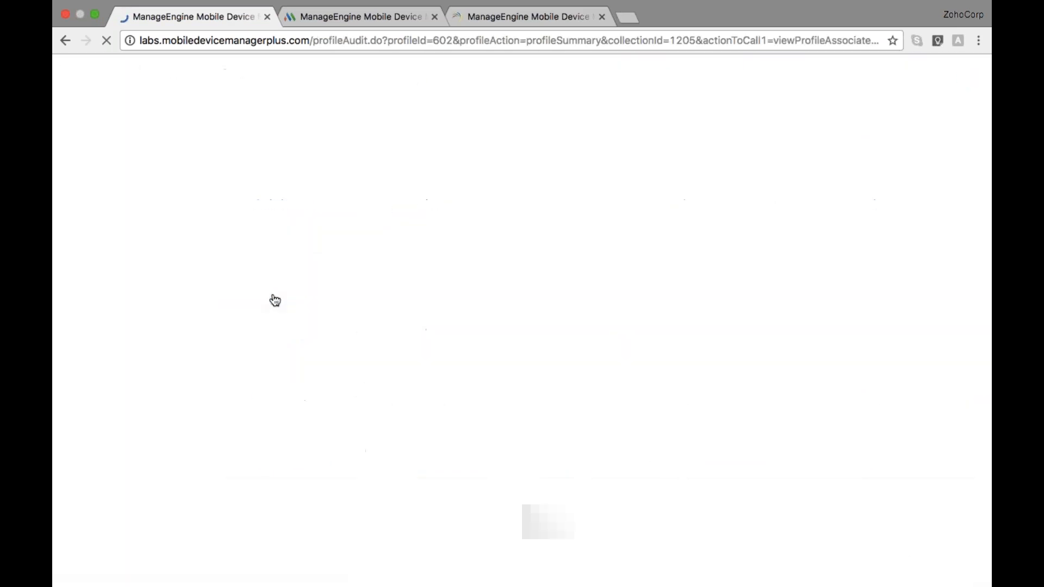
click(392, 191)
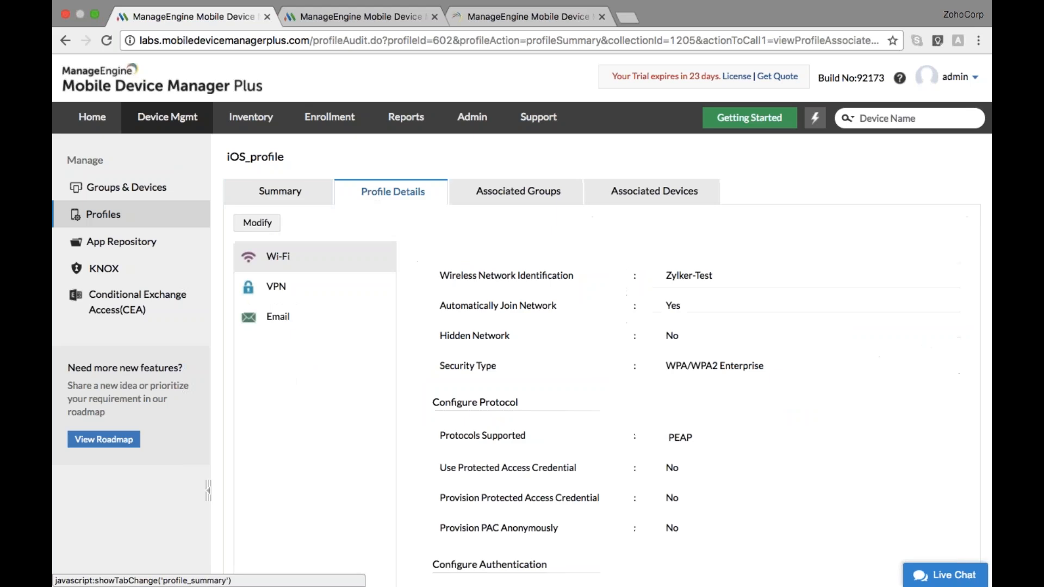
click(258, 223)
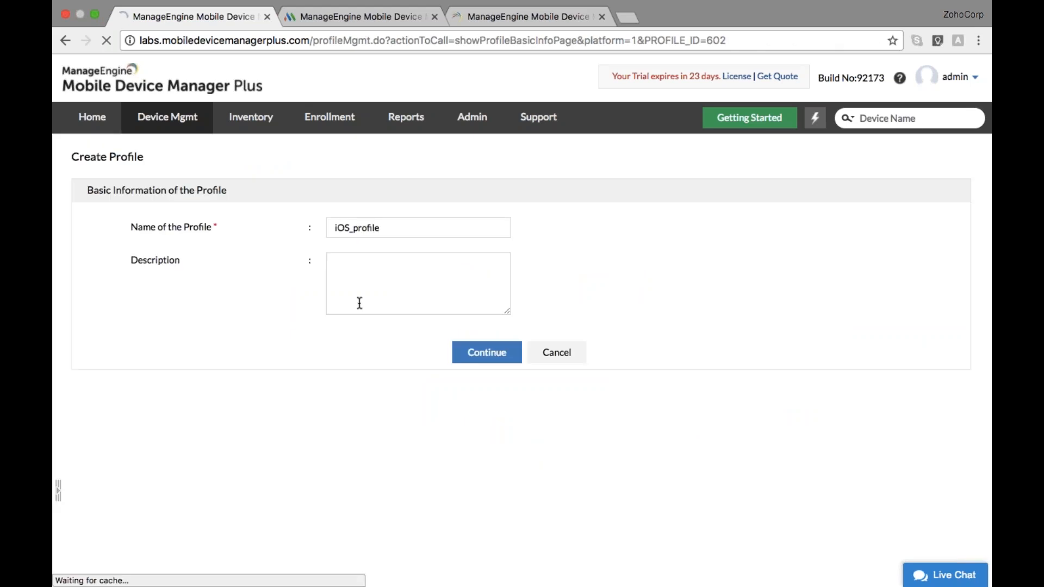
click(476, 356)
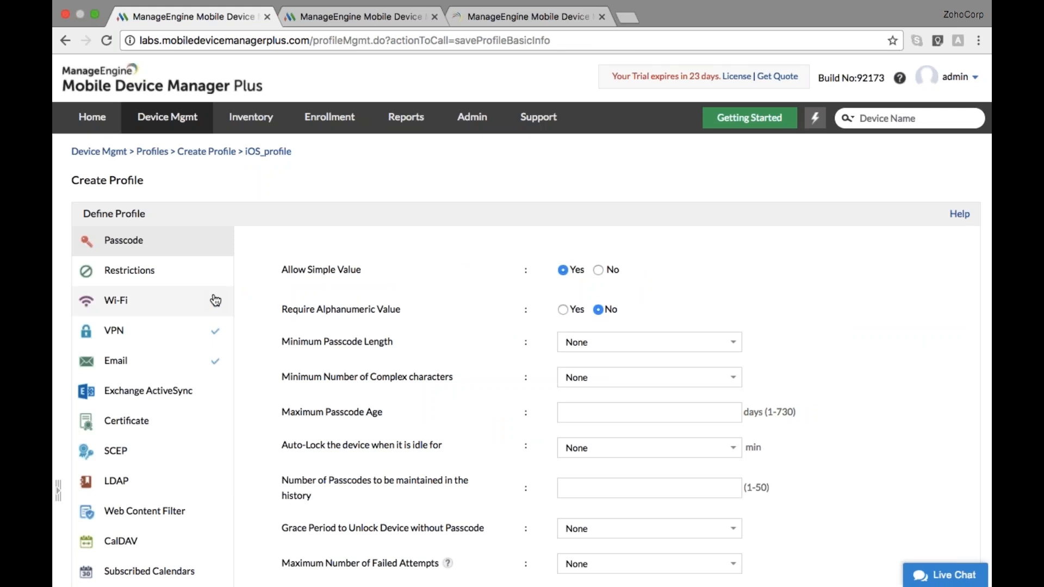
click(215, 300)
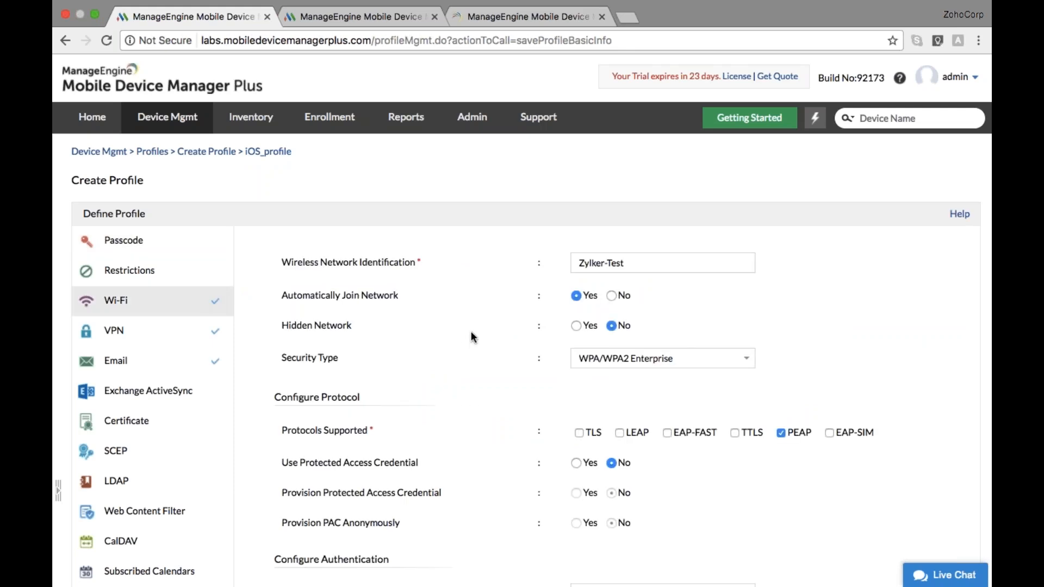
scroll(534, 371, down, 5)
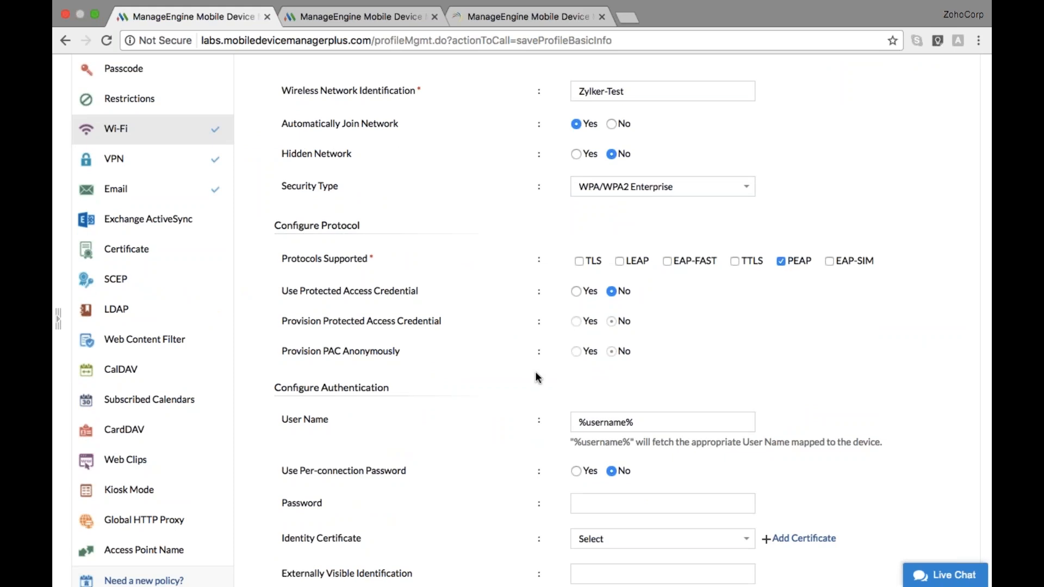
scroll(535, 370, up, 2)
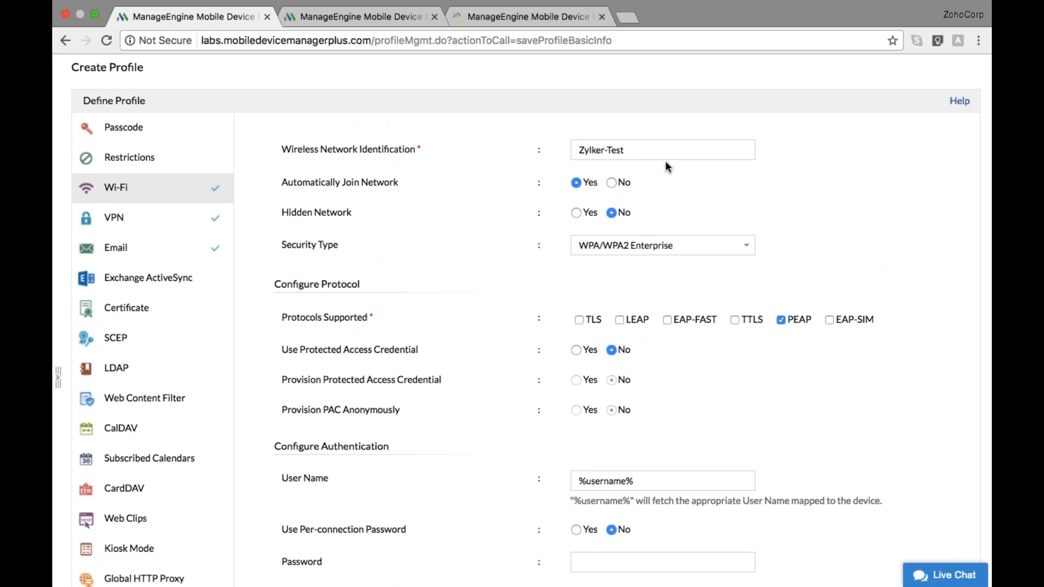
scroll(668, 167, down, 1)
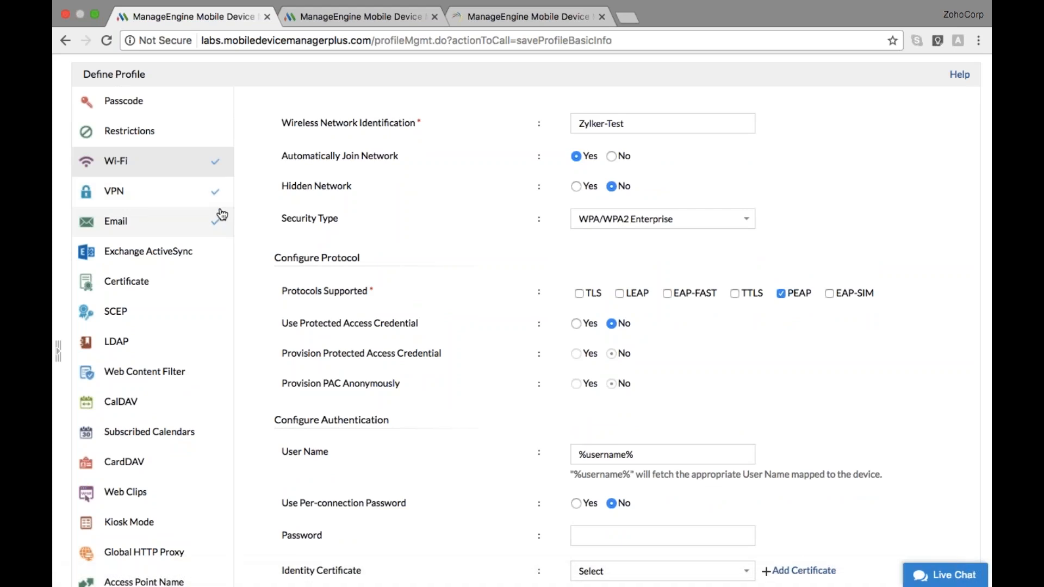
Review iOS_profile's Email user name, then its L2TP VPN settings for vpn.zylker.com
click(225, 227)
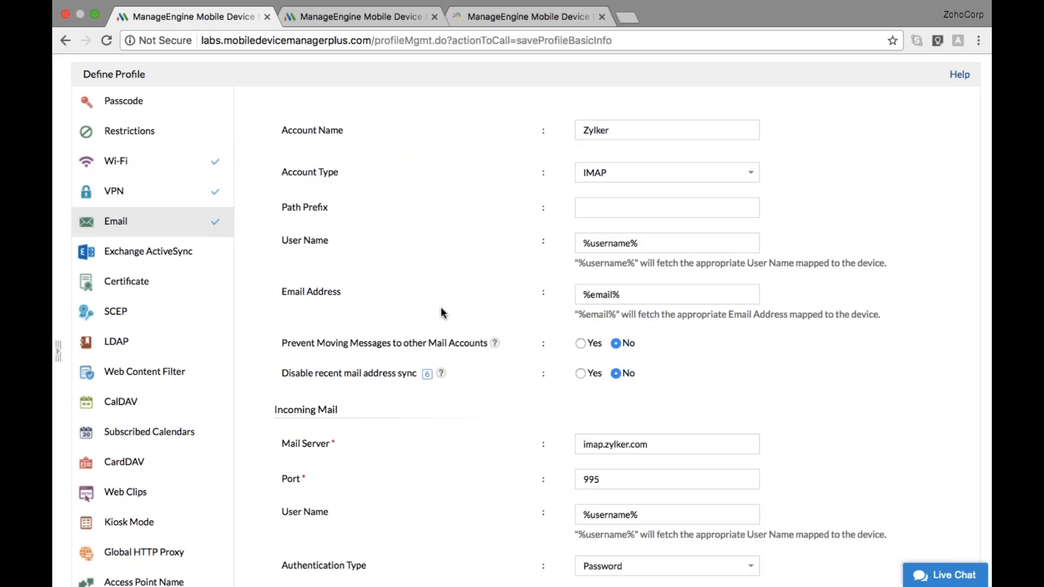
scroll(440, 313, up, 2)
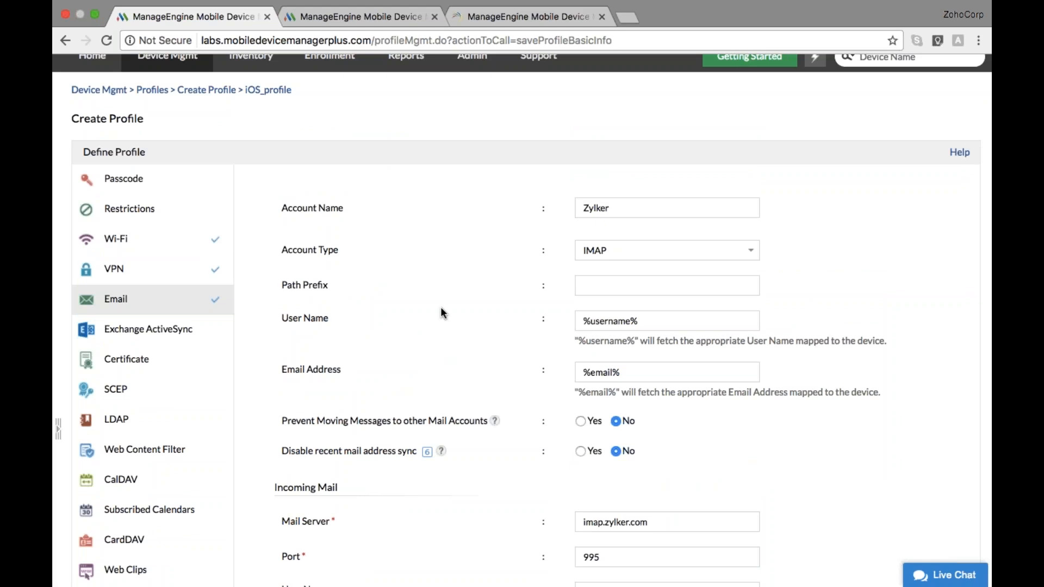
drag(644, 325, 577, 324)
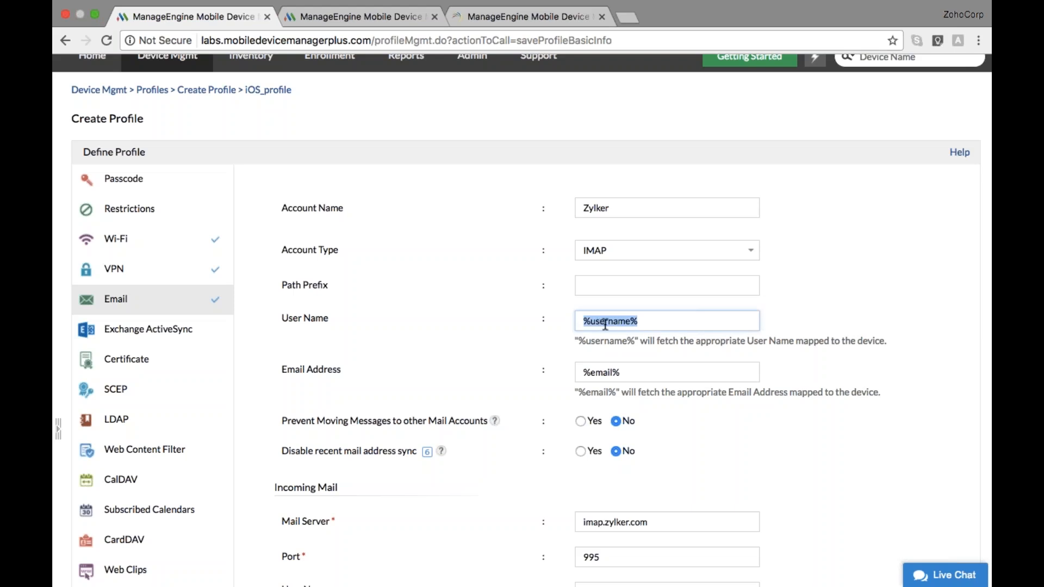
key(Right)
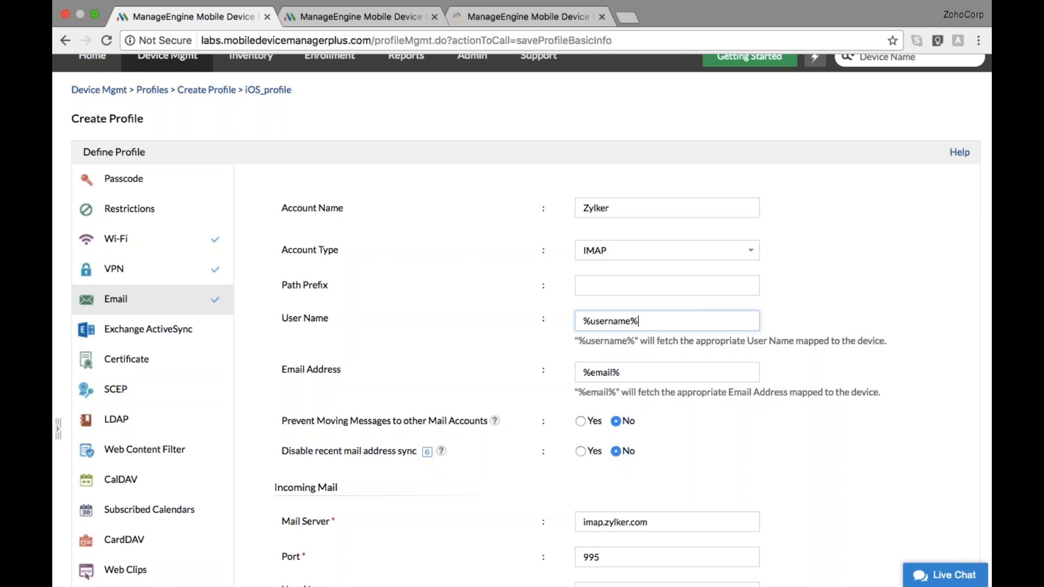
click(171, 279)
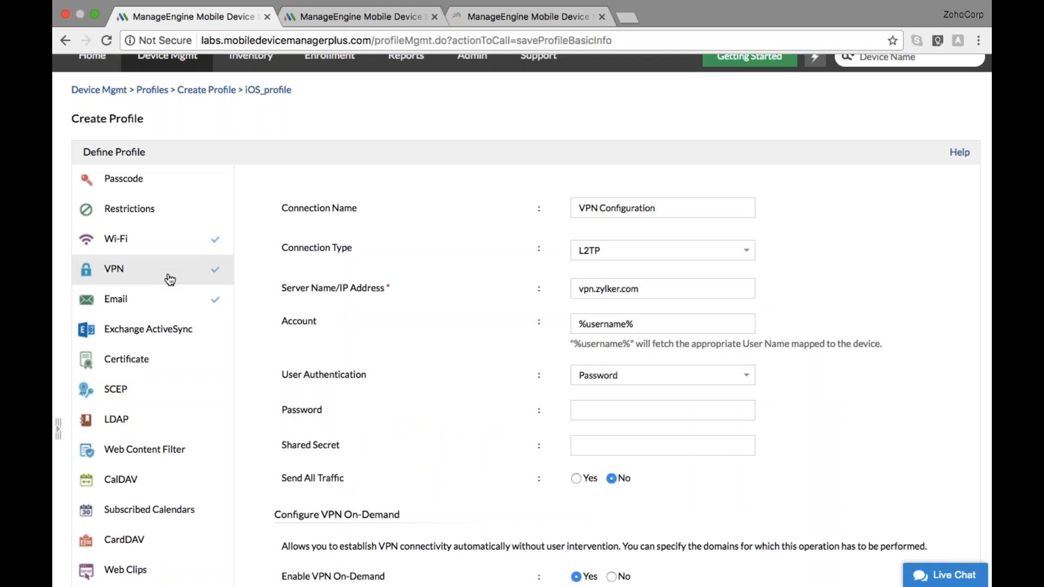
Go through the VPN and proxy settings and publish iOS_profile as version 4
scroll(354, 309, down, 1)
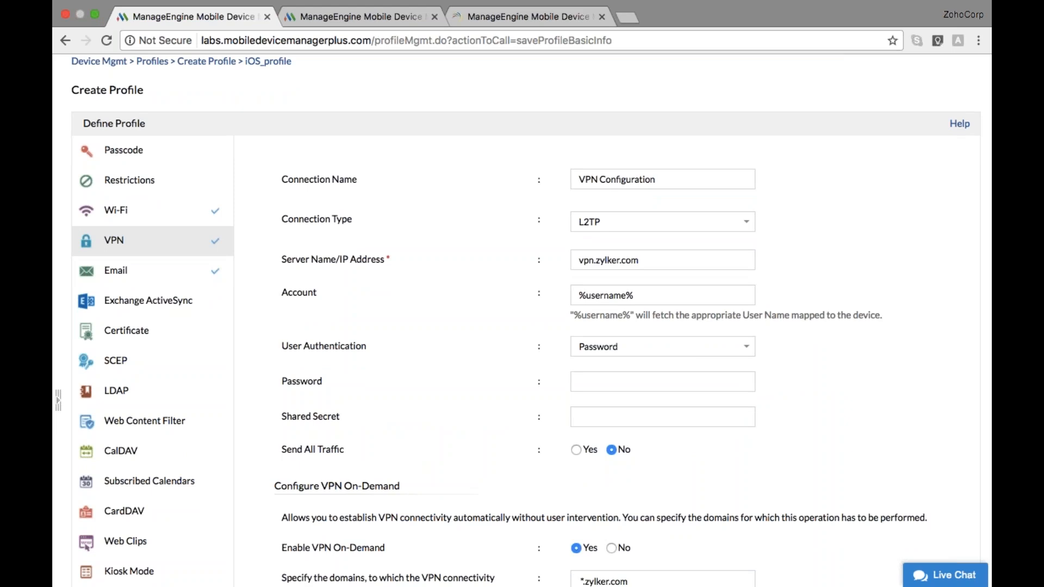
scroll(383, 279, down, 2)
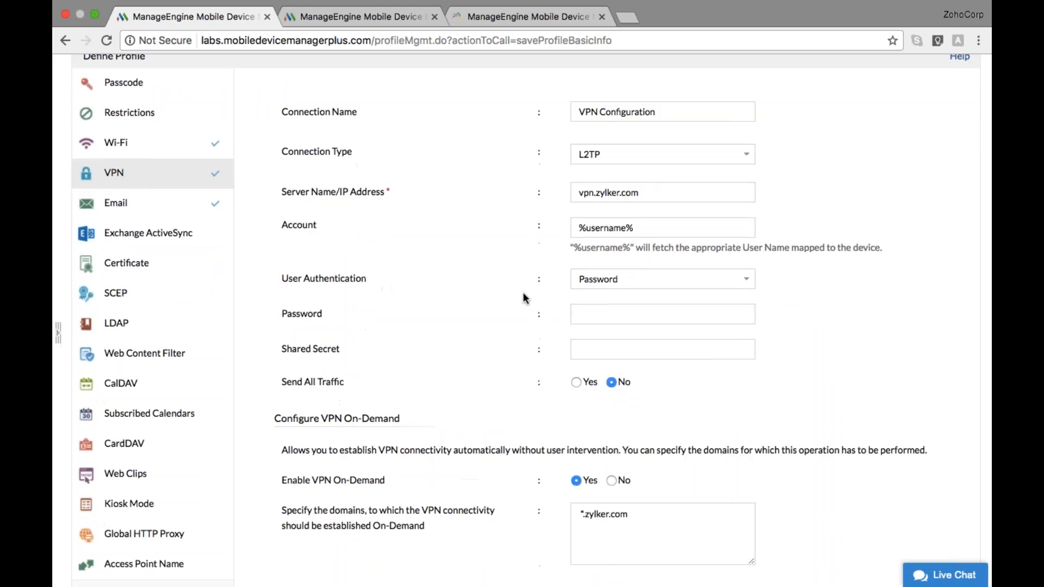
scroll(555, 309, down, 4)
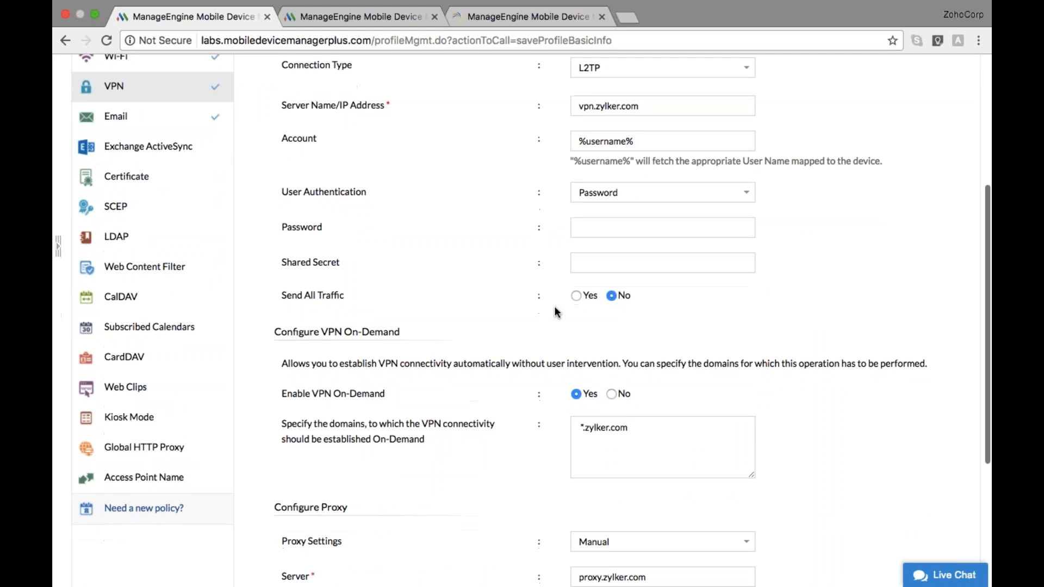
scroll(555, 309, down, 2)
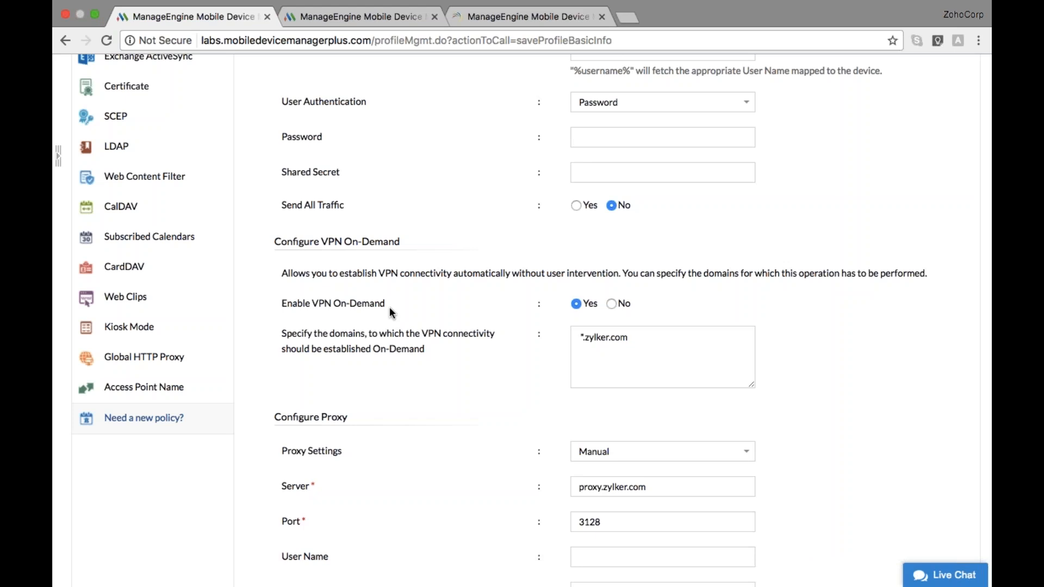
scroll(389, 306, down, 5)
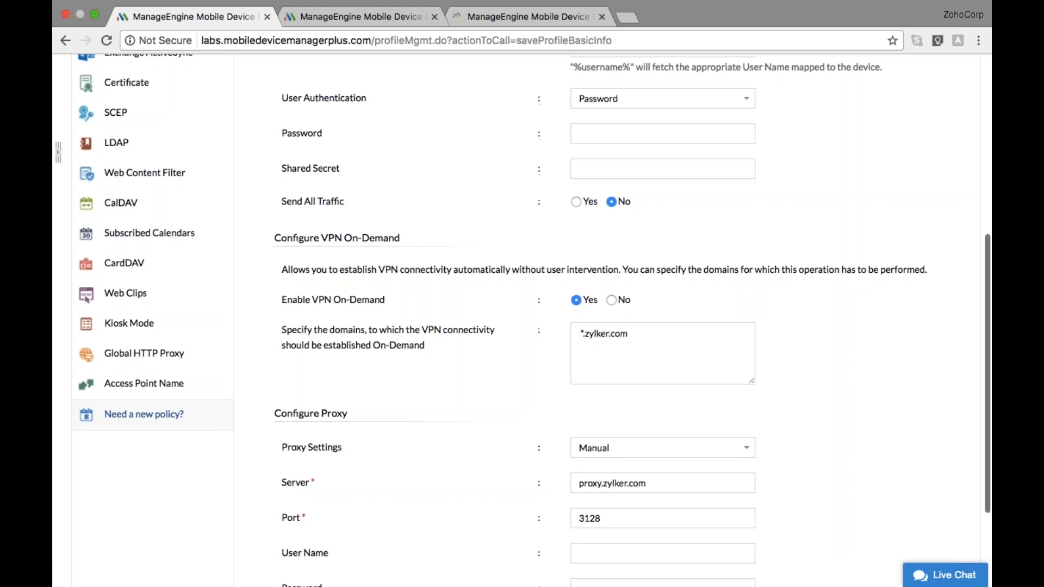
click(562, 539)
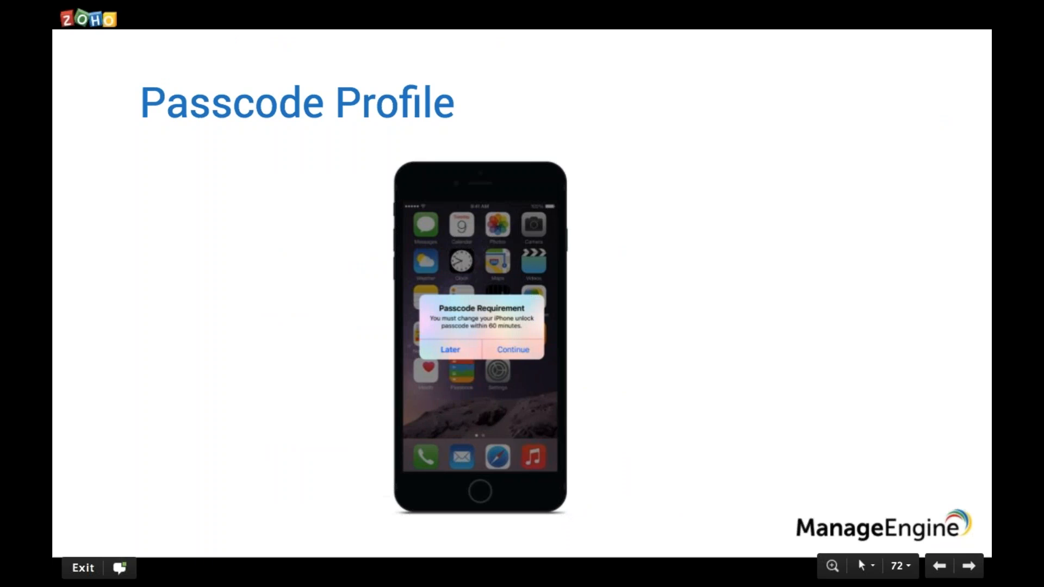
Advance to the Asset Management slide and bring up the MDM Plus Inventory device list
key(Right)
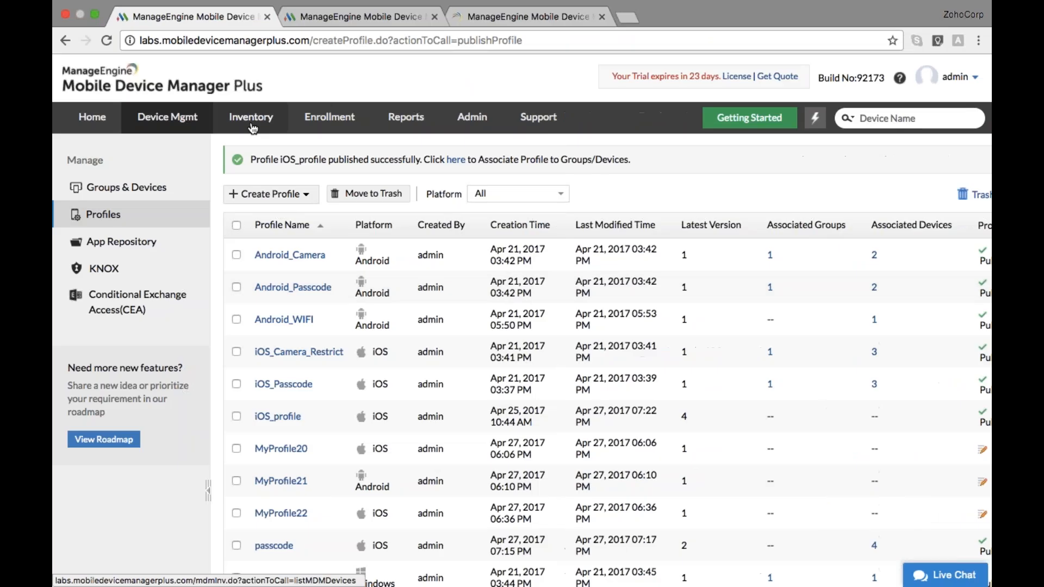
click(253, 129)
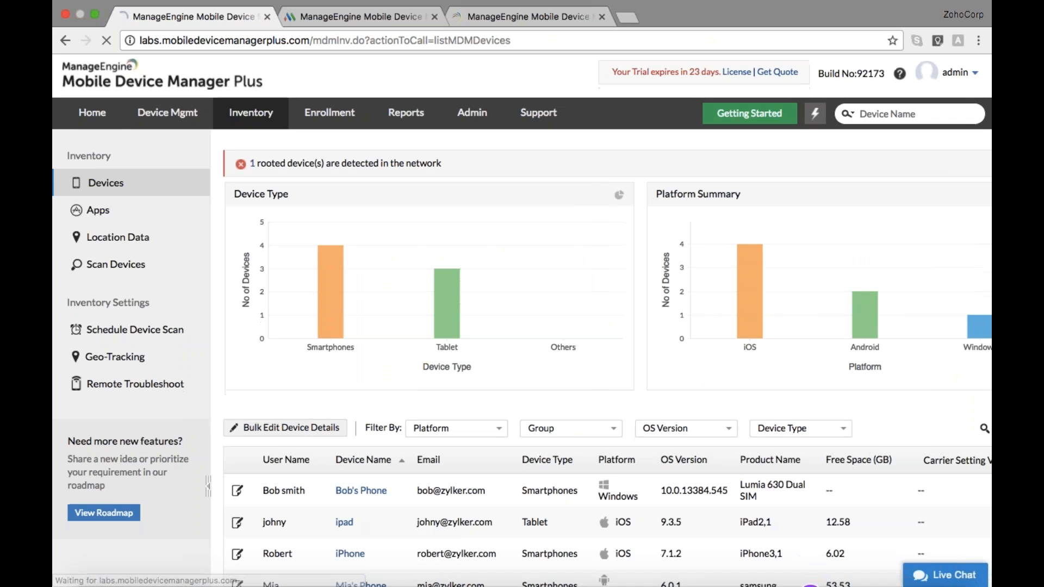
Open the ipad's device details from the Inventory list and review its summary
scroll(488, 391, down, 4)
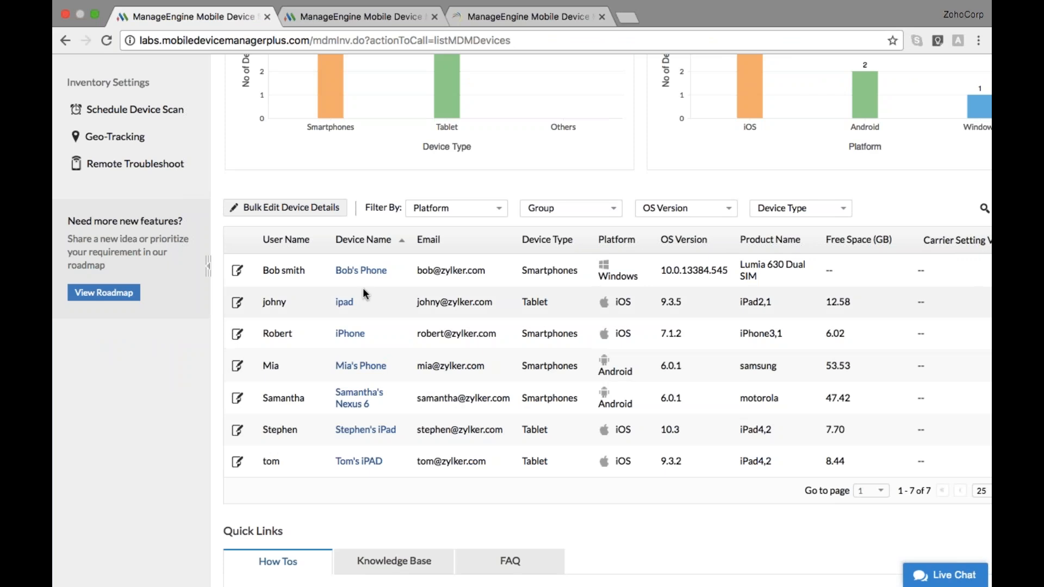
click(356, 272)
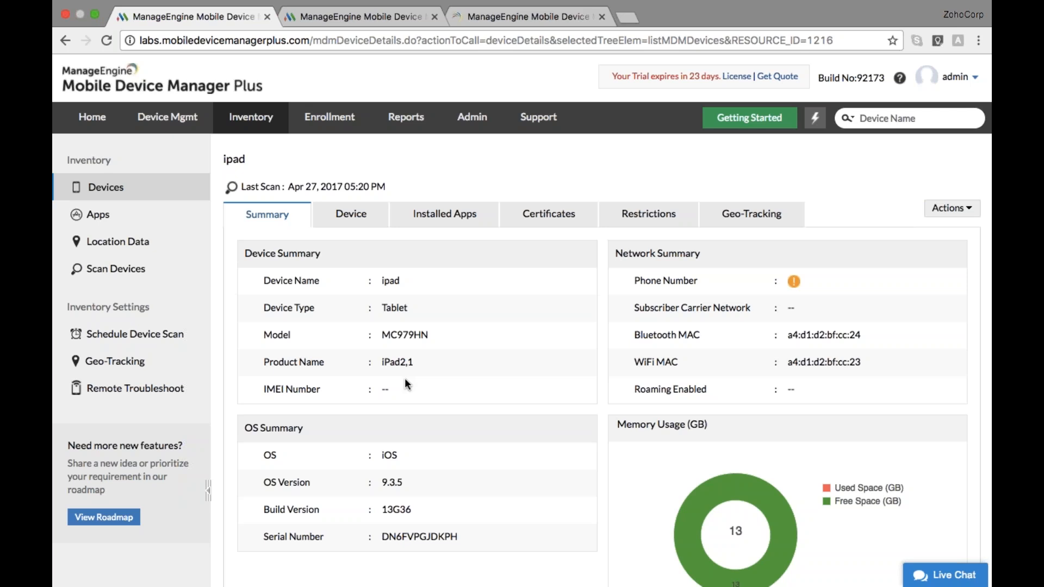
scroll(405, 381, down, 1)
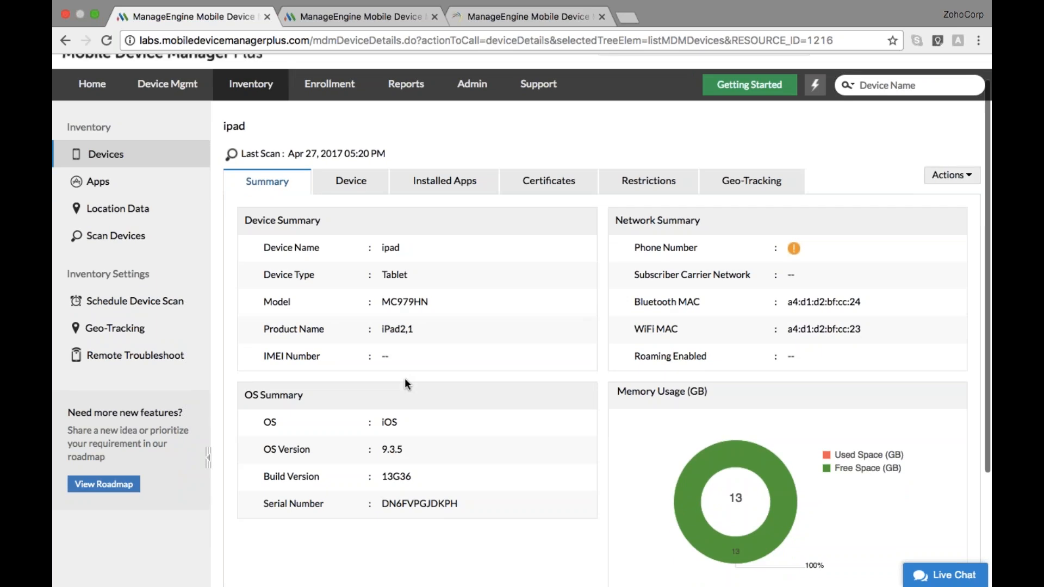
scroll(404, 383, down, 1)
scroll(404, 383, down, 1)
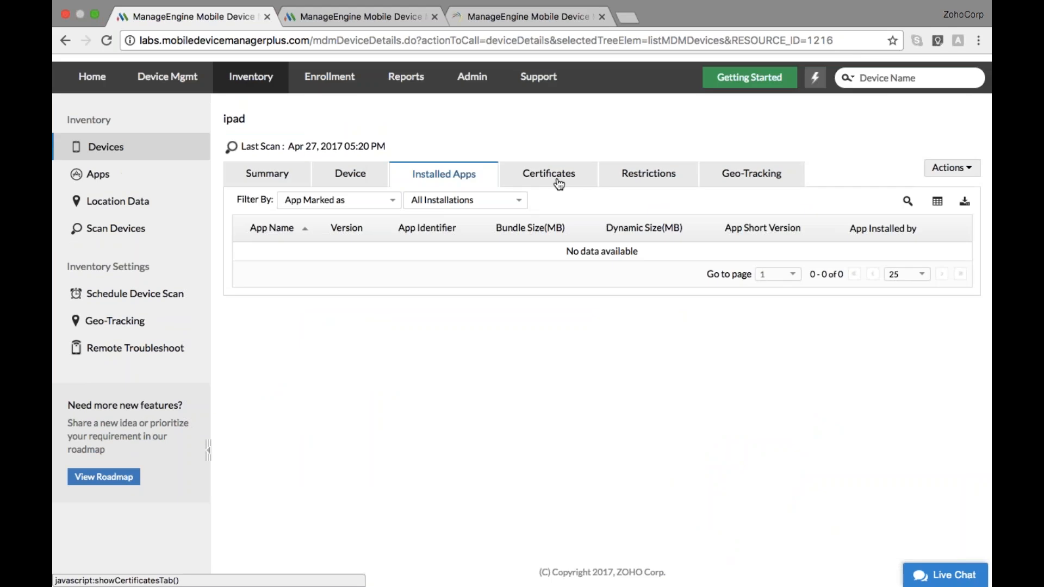
Check the ipad's Certificates and Restrictions tabs, then its Geo-Tracking tab
click(559, 184)
click(656, 177)
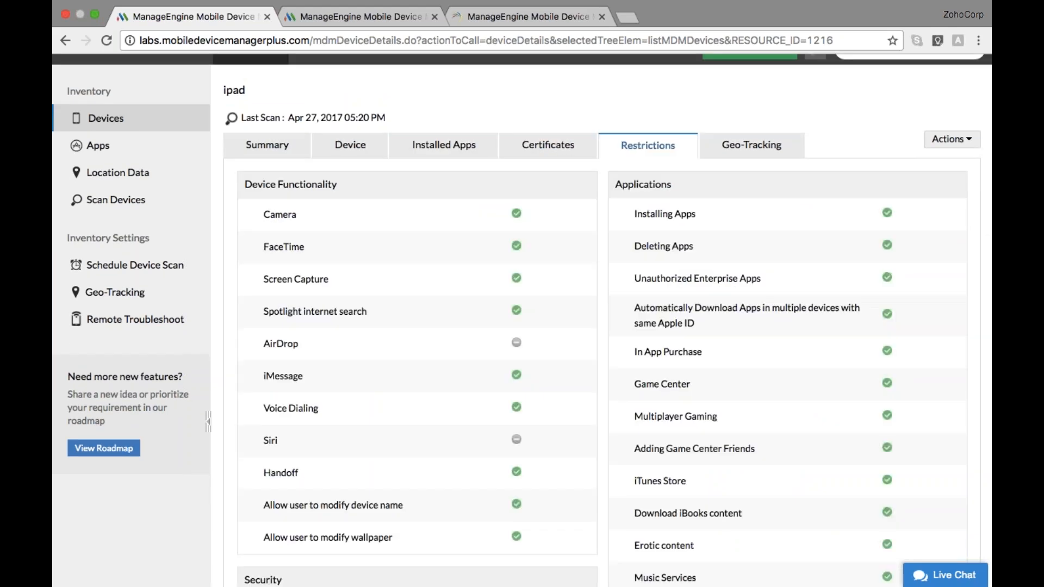
scroll(521, 321, down, 2)
scroll(522, 321, up, 2)
click(751, 173)
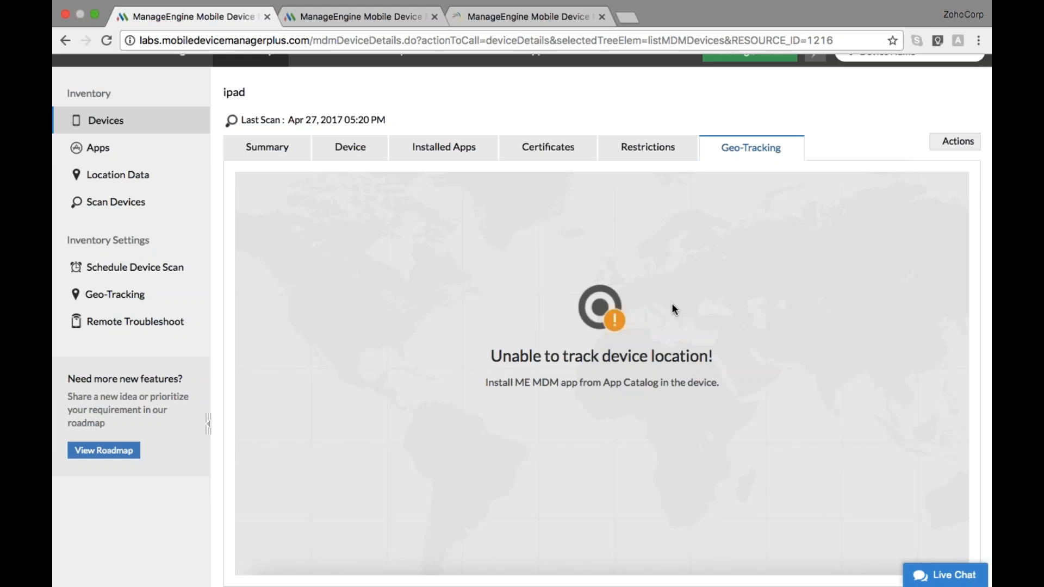
scroll(673, 309, up, 3)
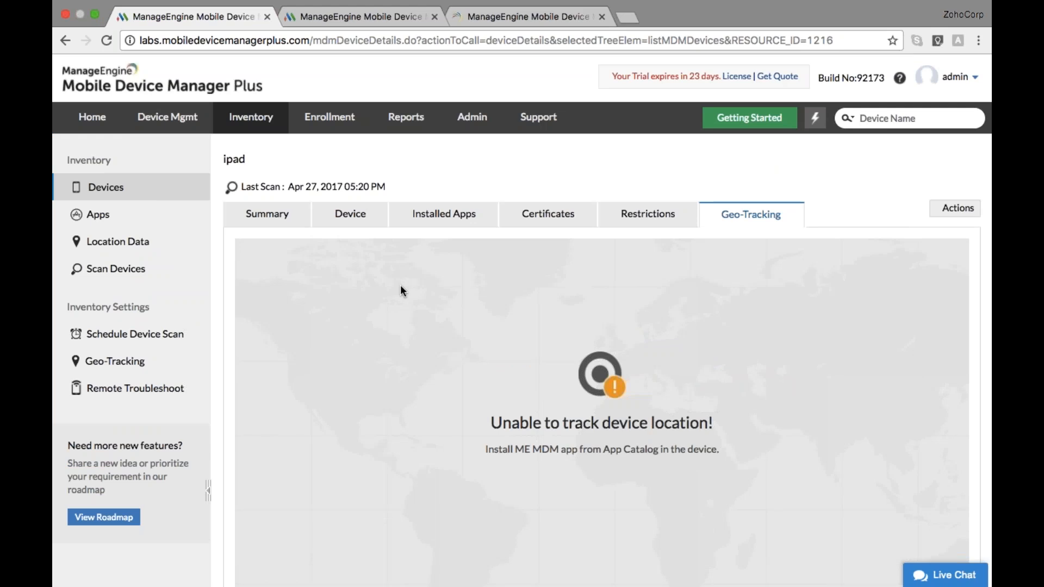
Scan the iPhone from Inventory > Scan Devices, then go to Schedule Device Scan
click(183, 279)
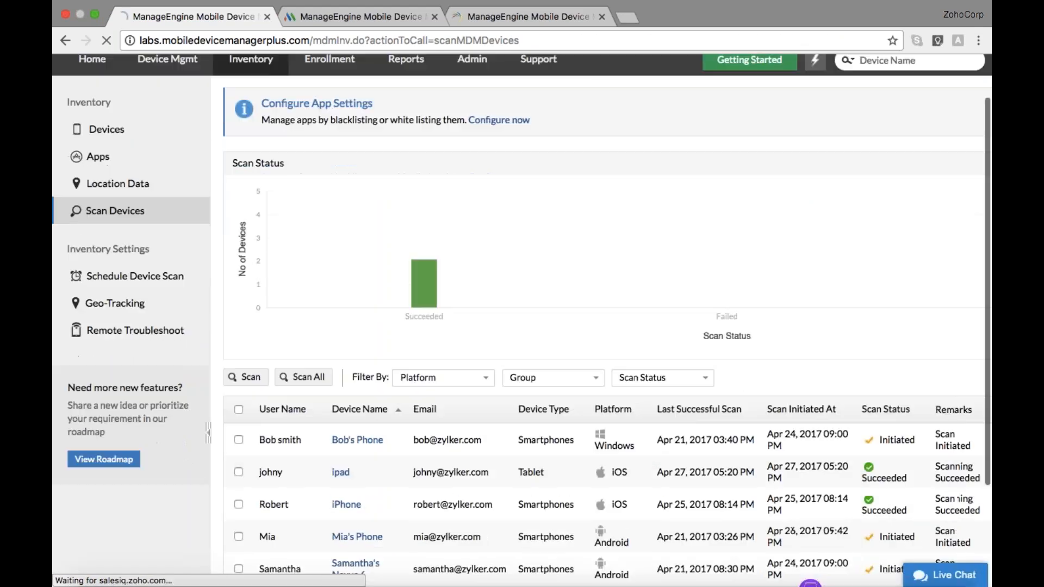
scroll(354, 361, down, 3)
click(239, 384)
click(245, 257)
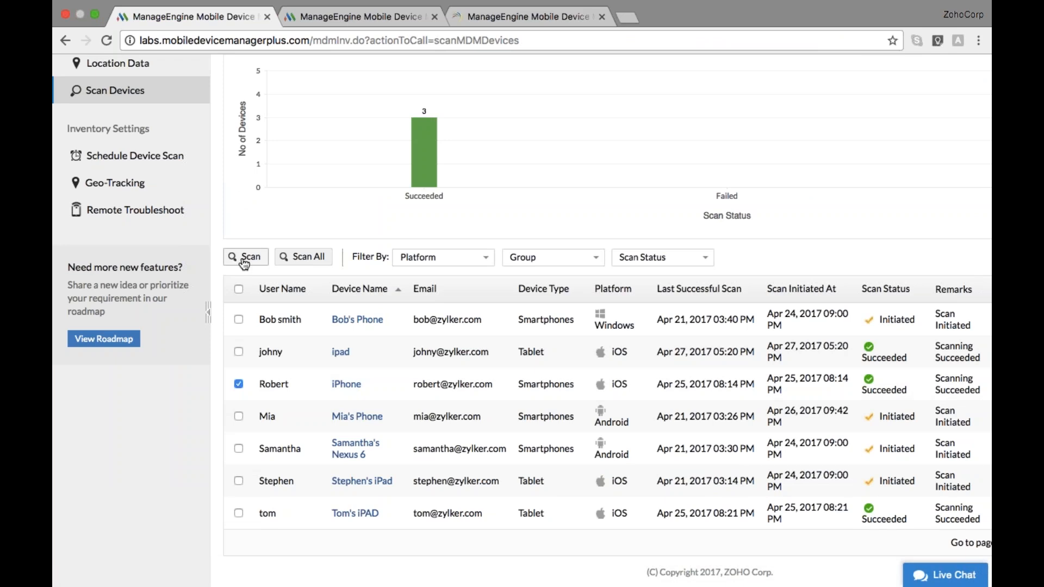
scroll(438, 392, down, 1)
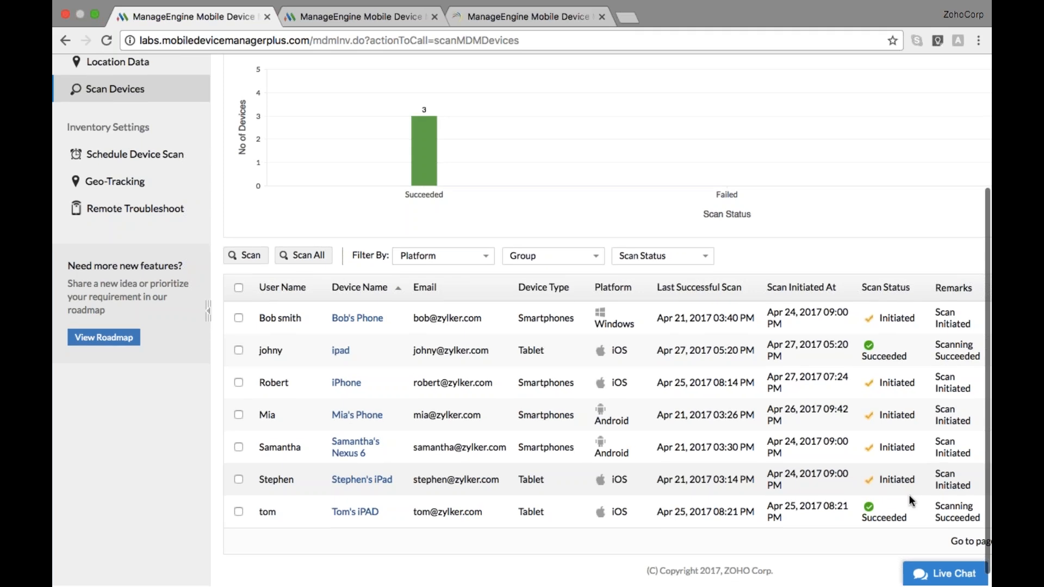
scroll(912, 500, up, 1)
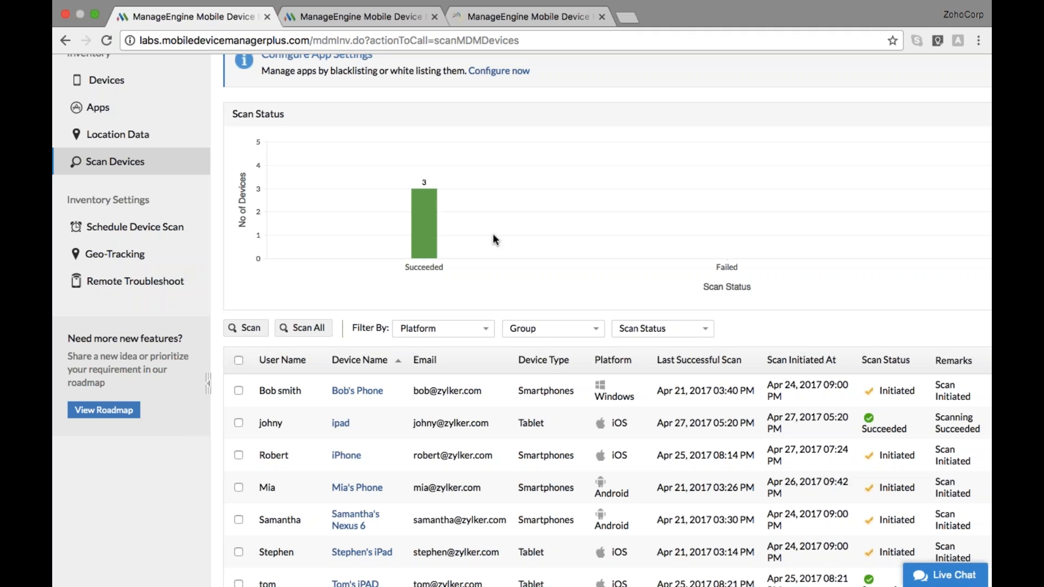
click(172, 227)
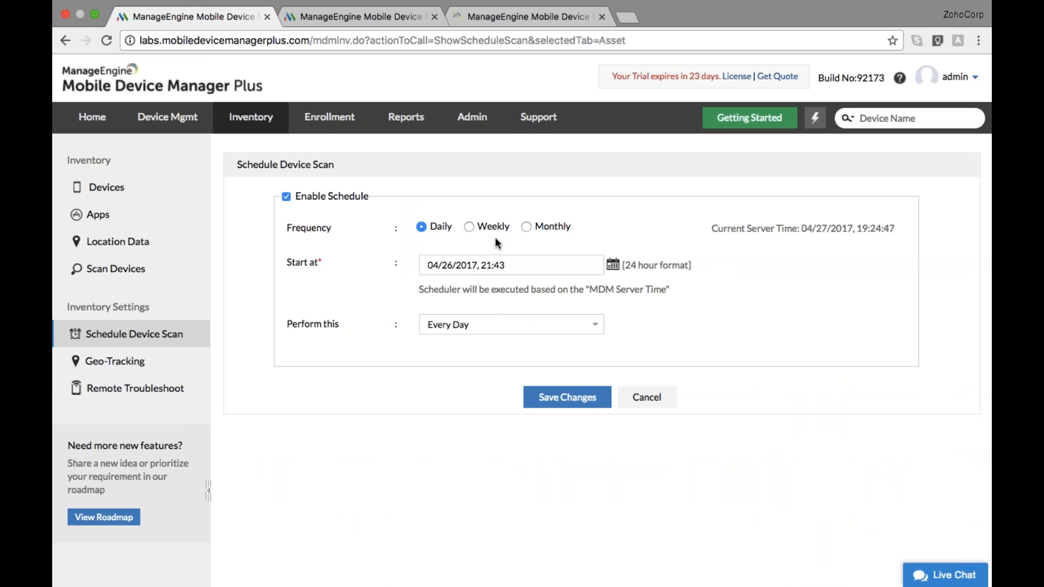
Schedule the device scan weekly on Mondays at 09:00 and save the change
click(468, 227)
click(461, 266)
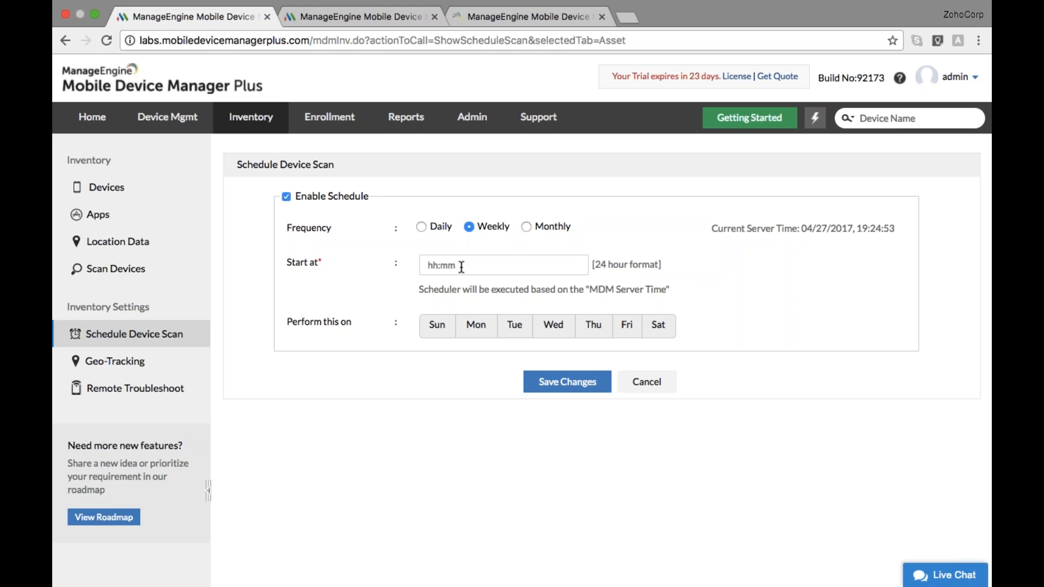
text(09:00)
click(476, 325)
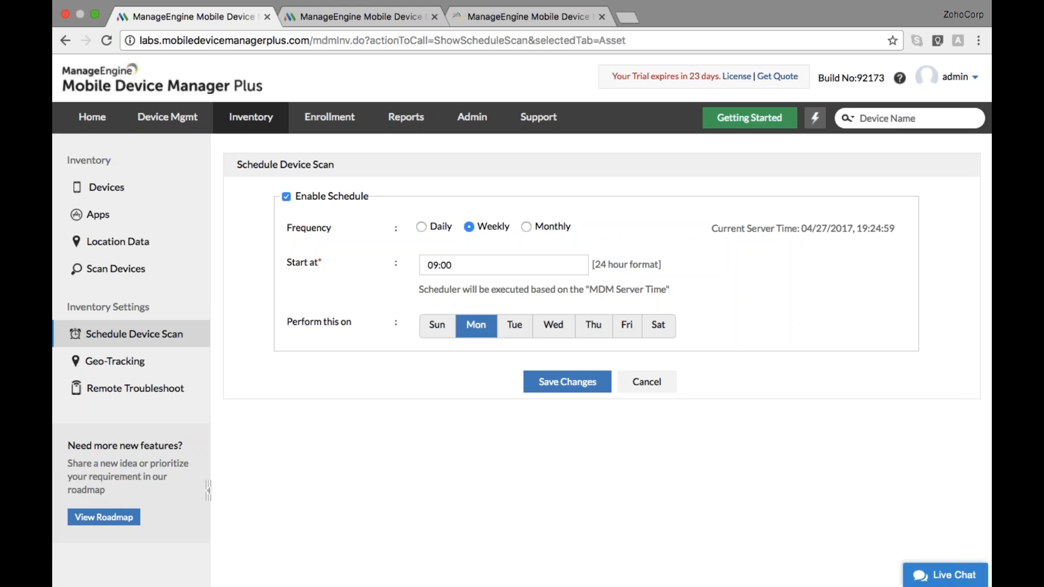
scroll(521, 305, down, 1)
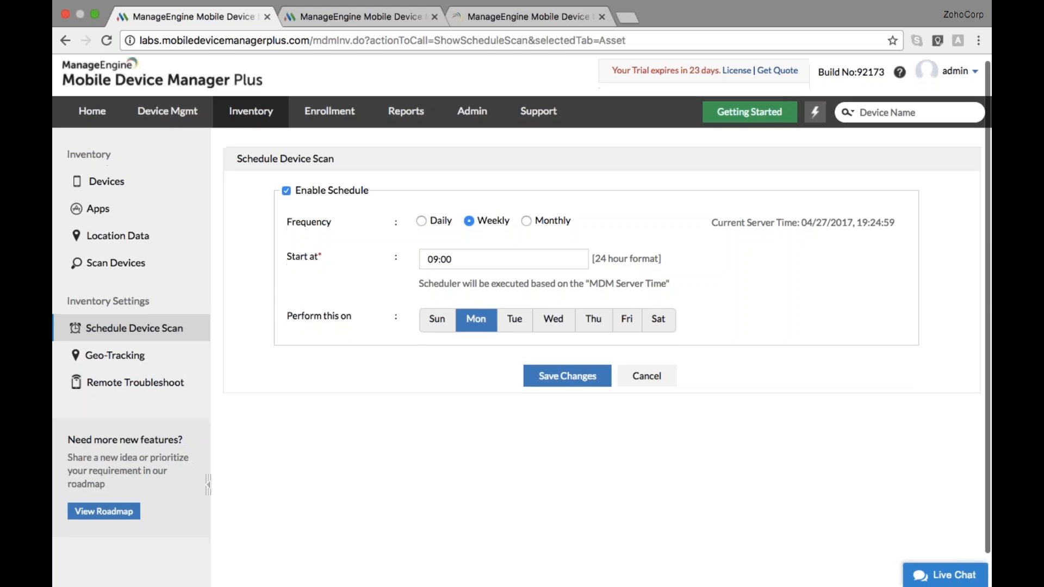
click(567, 375)
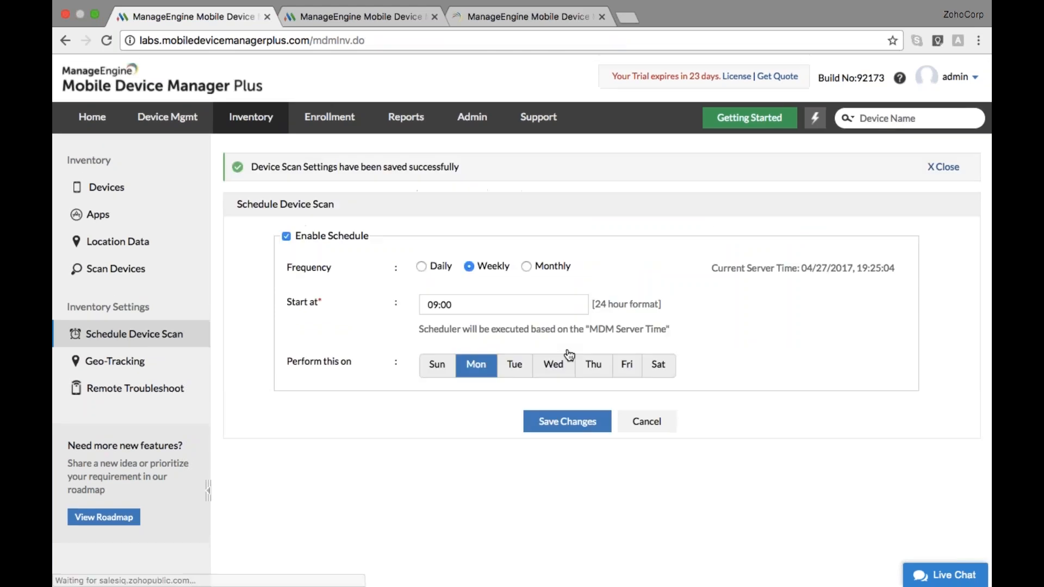
scroll(569, 355, down, 1)
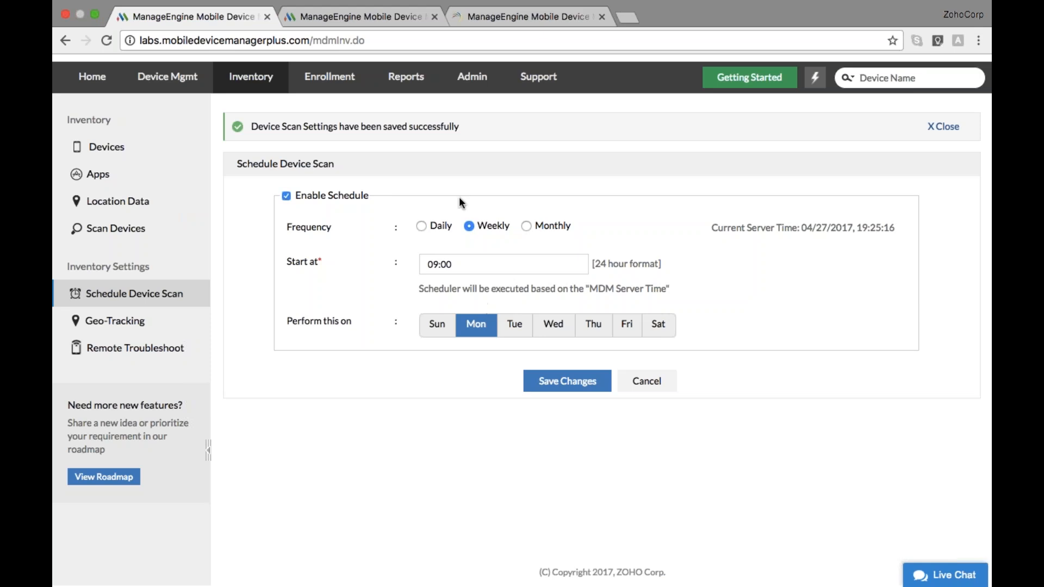
scroll(455, 185, up, 2)
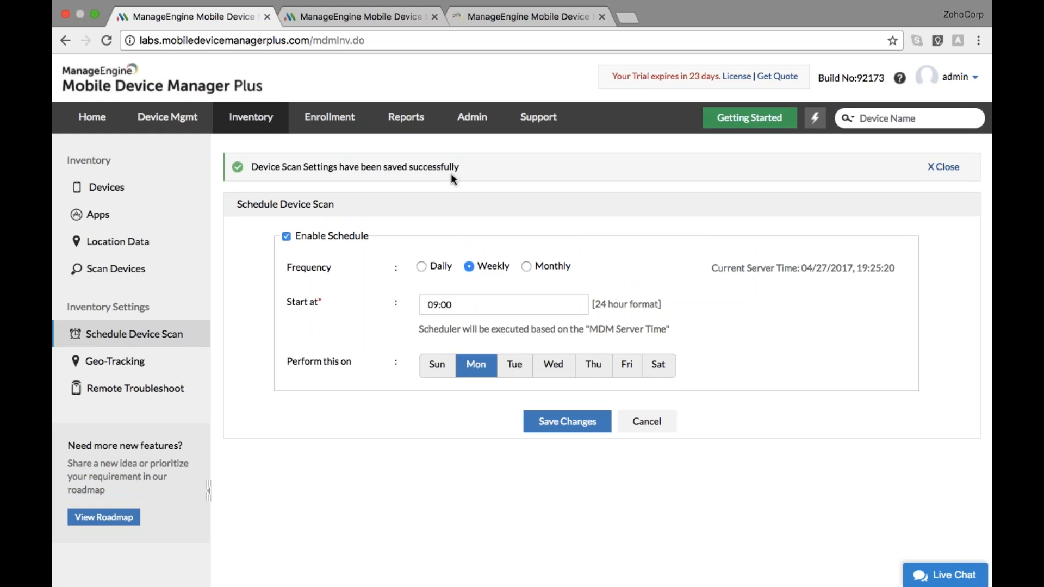
click(420, 132)
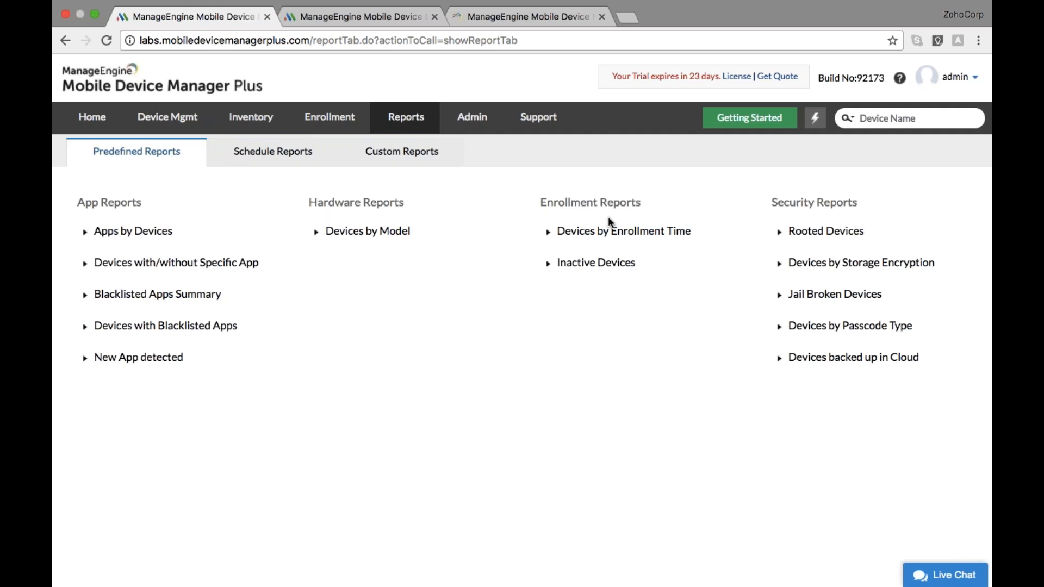
Open the Inactive Devices report and set its inactive period to 2 Weeks
click(611, 269)
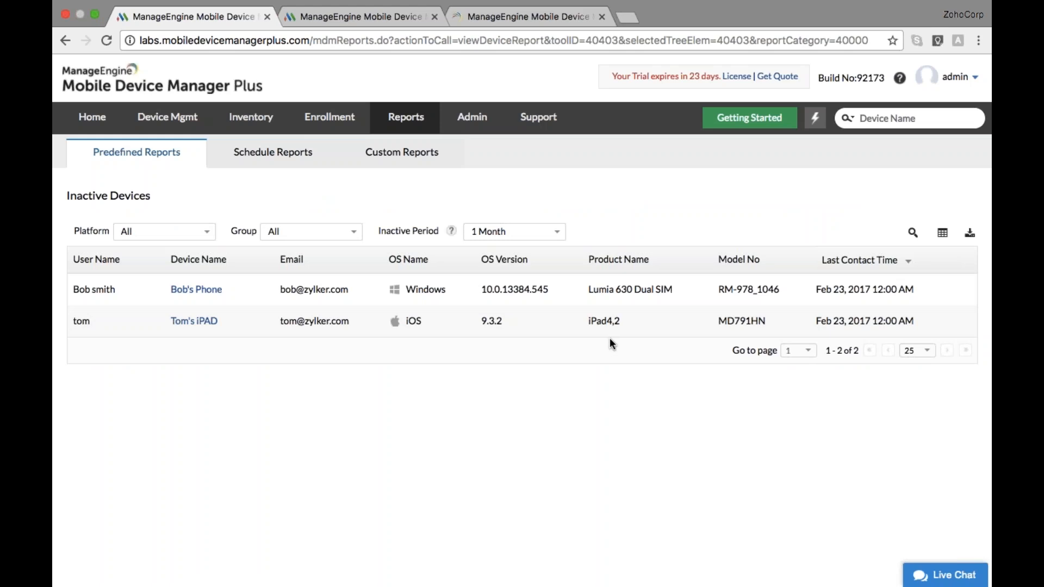
click(556, 238)
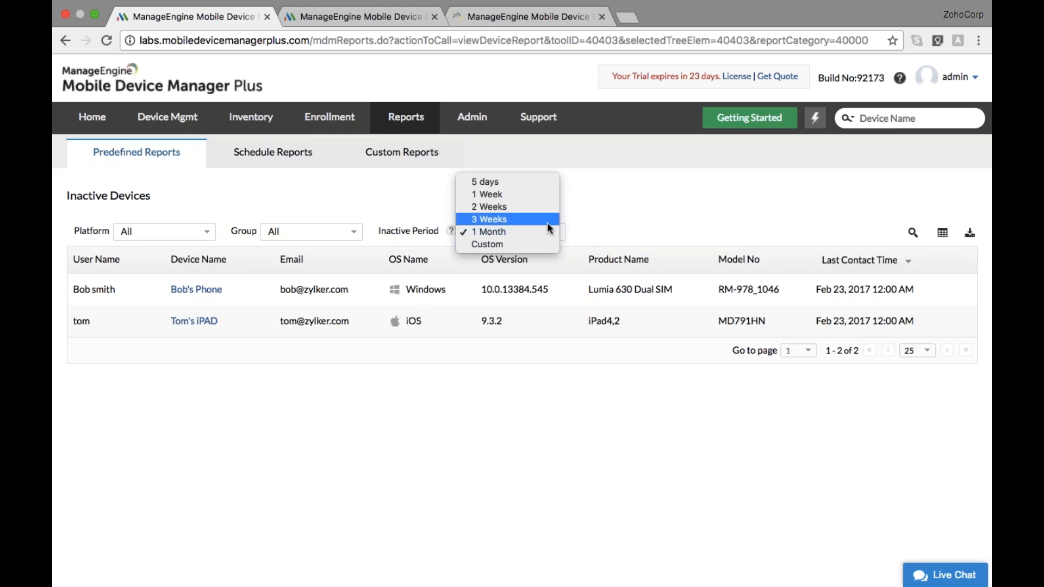
click(542, 208)
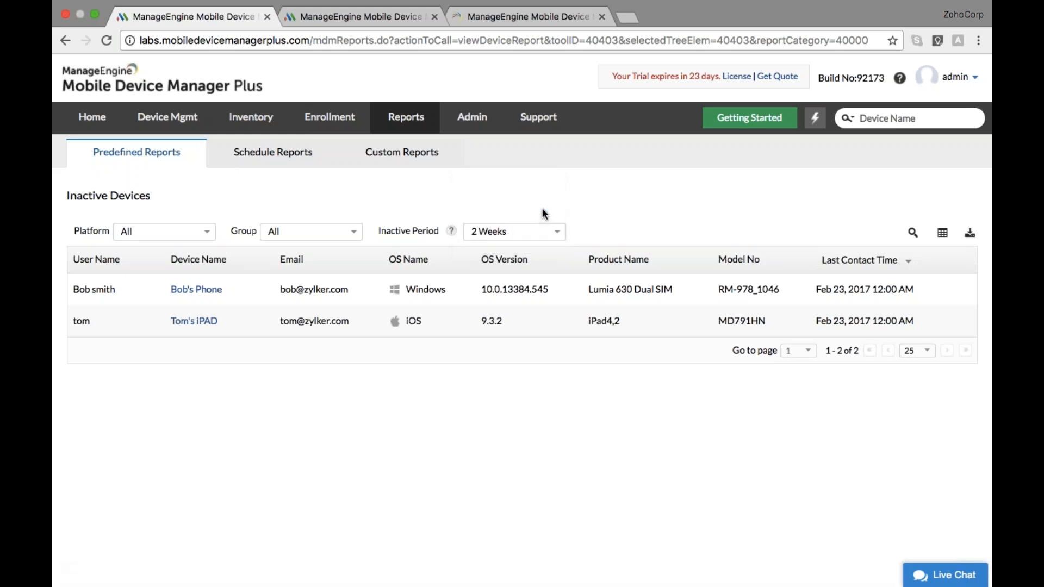
scroll(552, 356, down, 2)
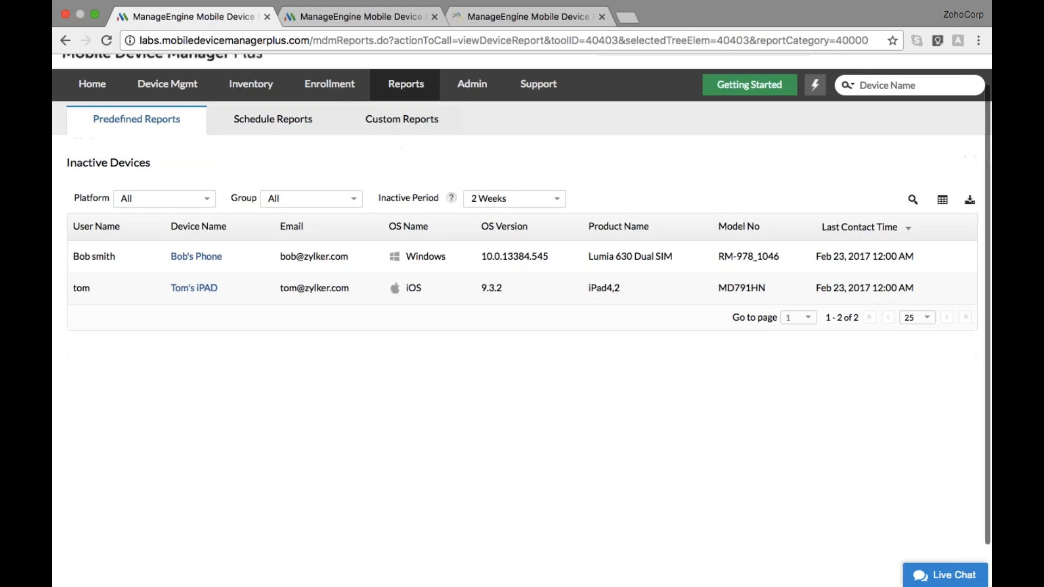
click(558, 199)
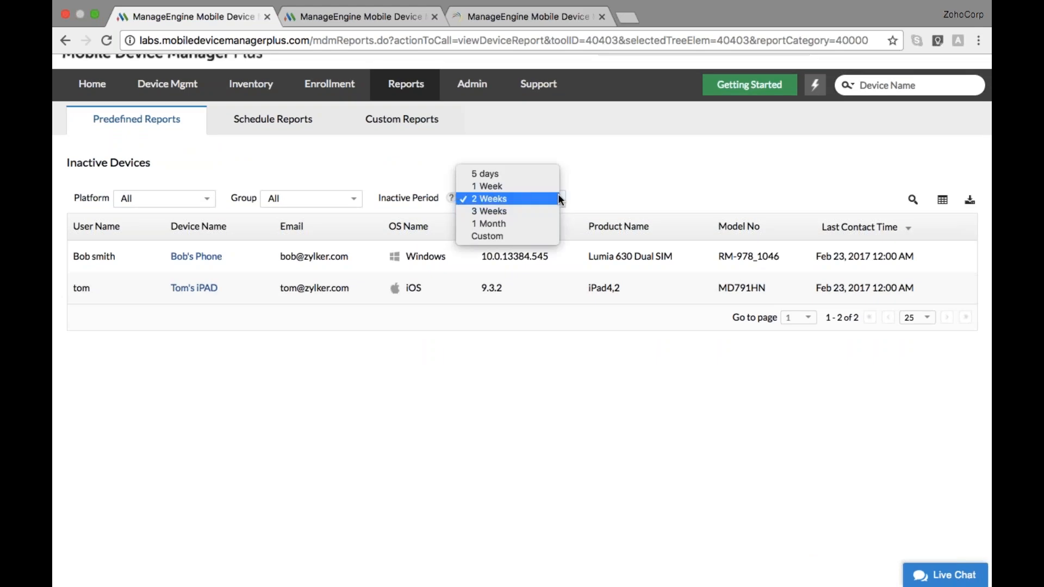
Generate the Inactive Devices report for a custom period, 2017-02-15 to 2017-04-27
click(515, 240)
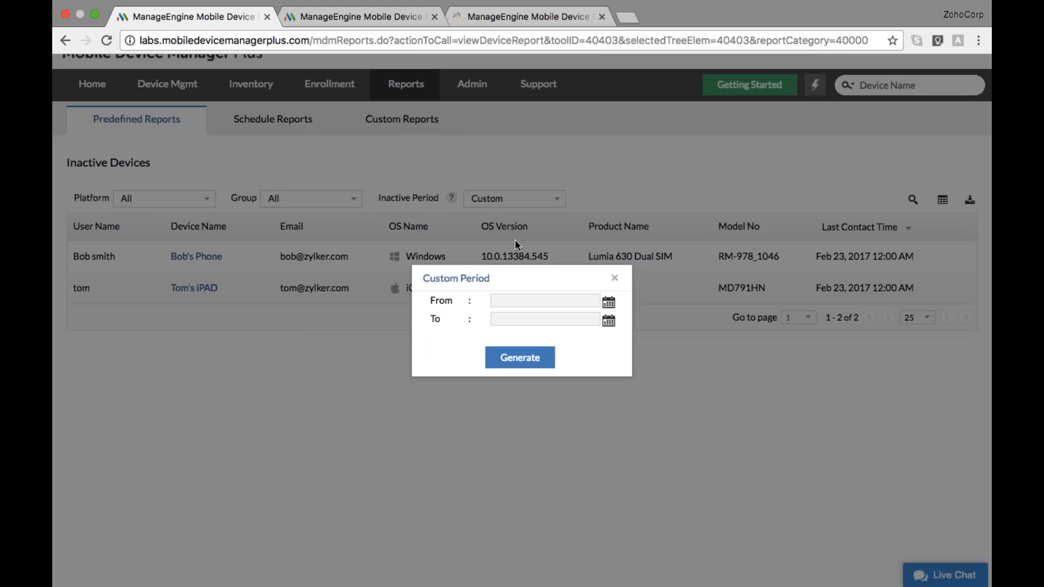
click(608, 302)
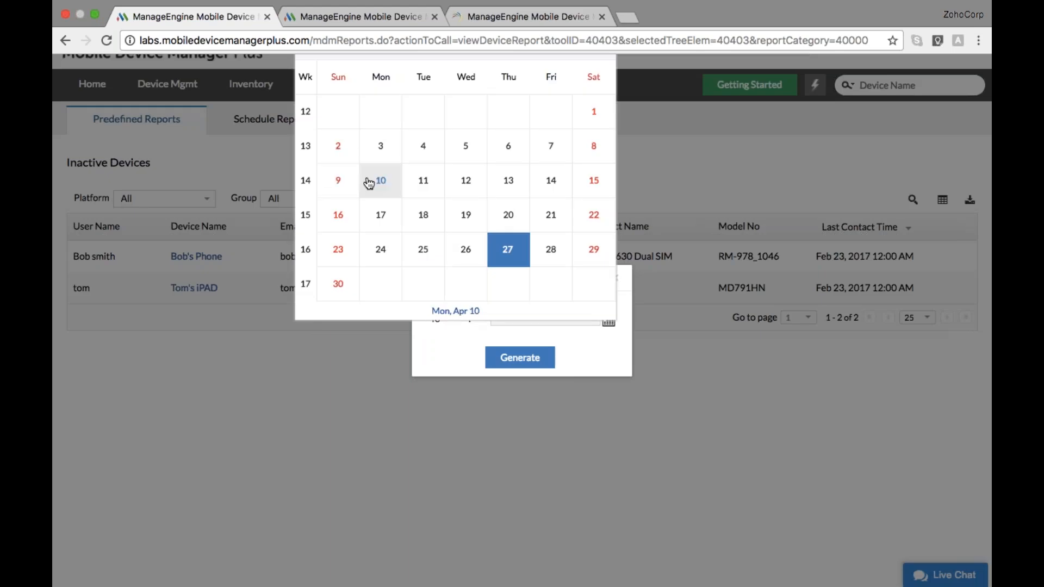
scroll(369, 184, up, 1)
click(338, 84)
click(335, 86)
click(468, 222)
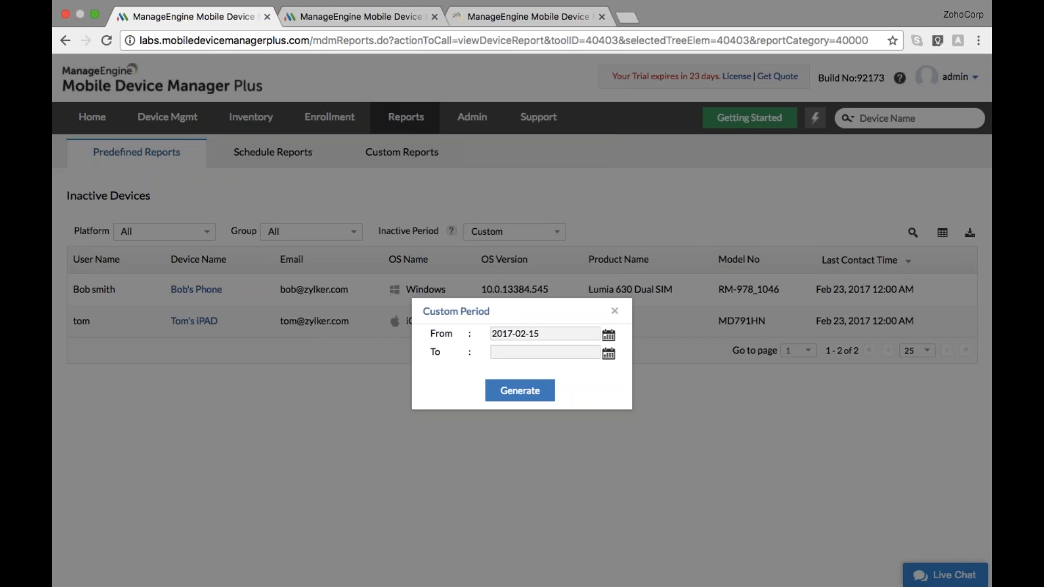
click(609, 355)
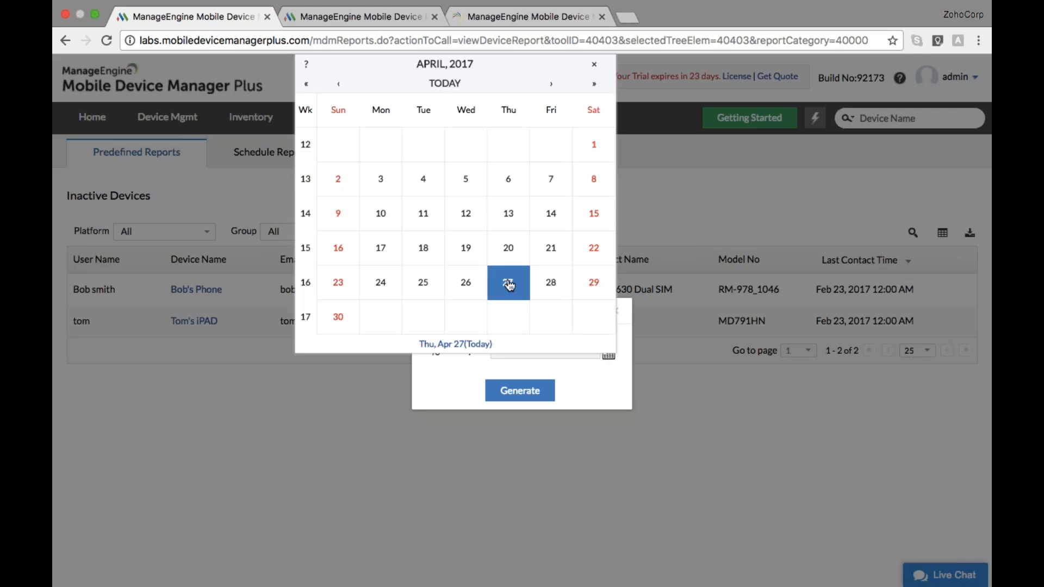
click(510, 284)
click(519, 390)
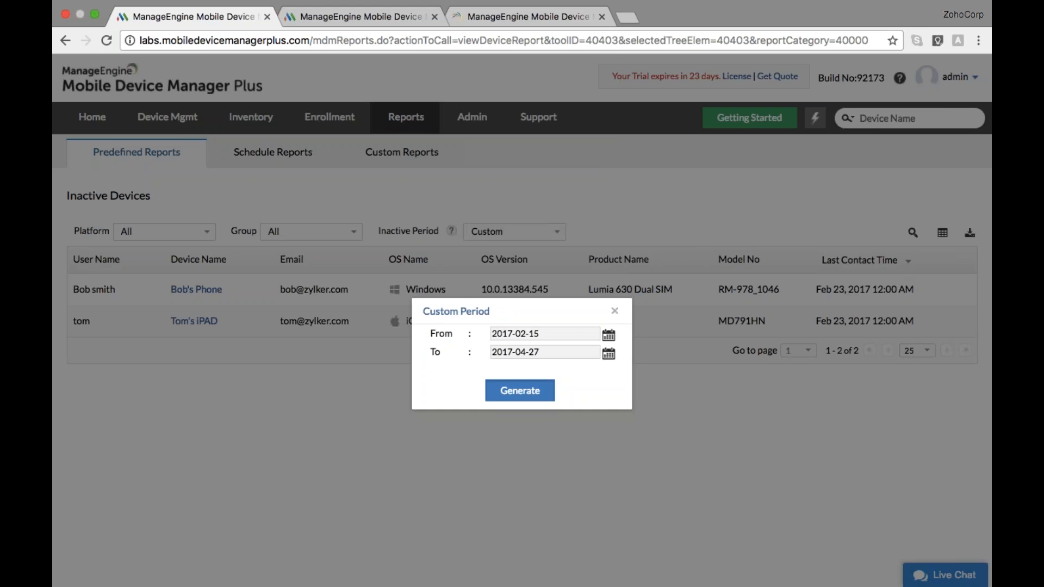
scroll(521, 290, down, 1)
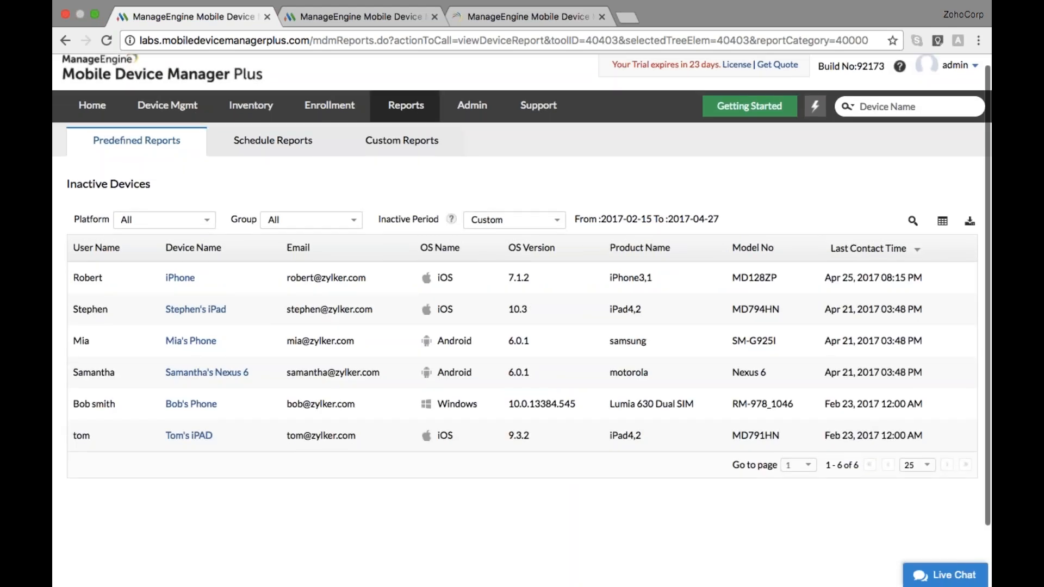
scroll(522, 304, down, 2)
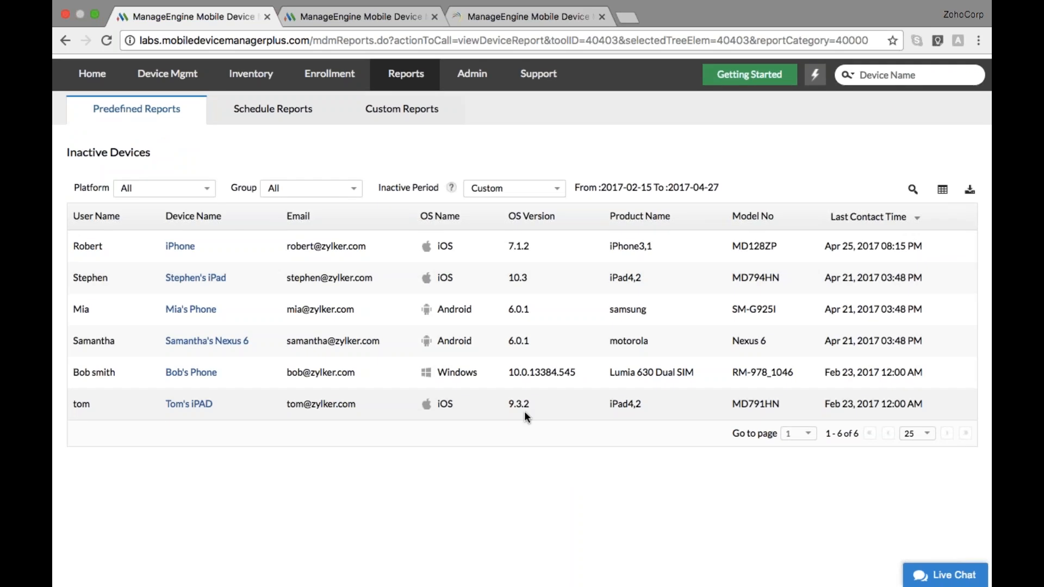
scroll(524, 411, up, 2)
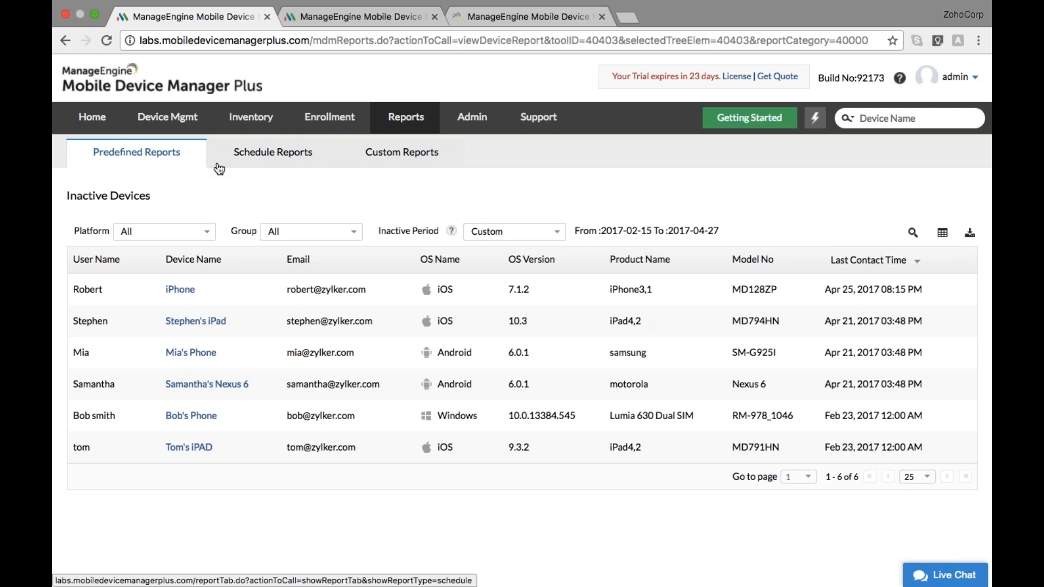
Create a scheduled report named 'new app' that includes New App detected
click(294, 171)
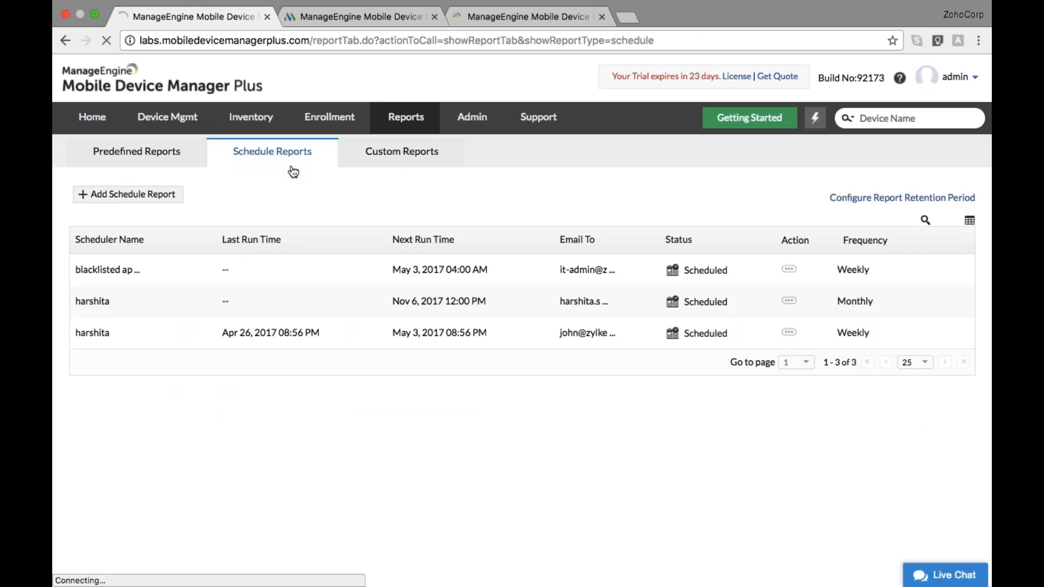
click(141, 195)
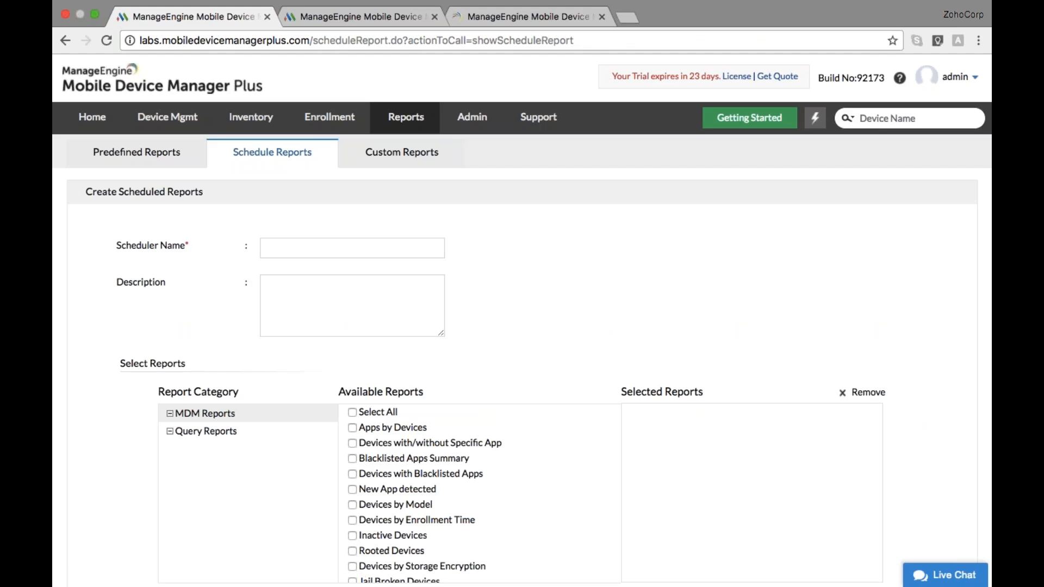
scroll(325, 303, down, 2)
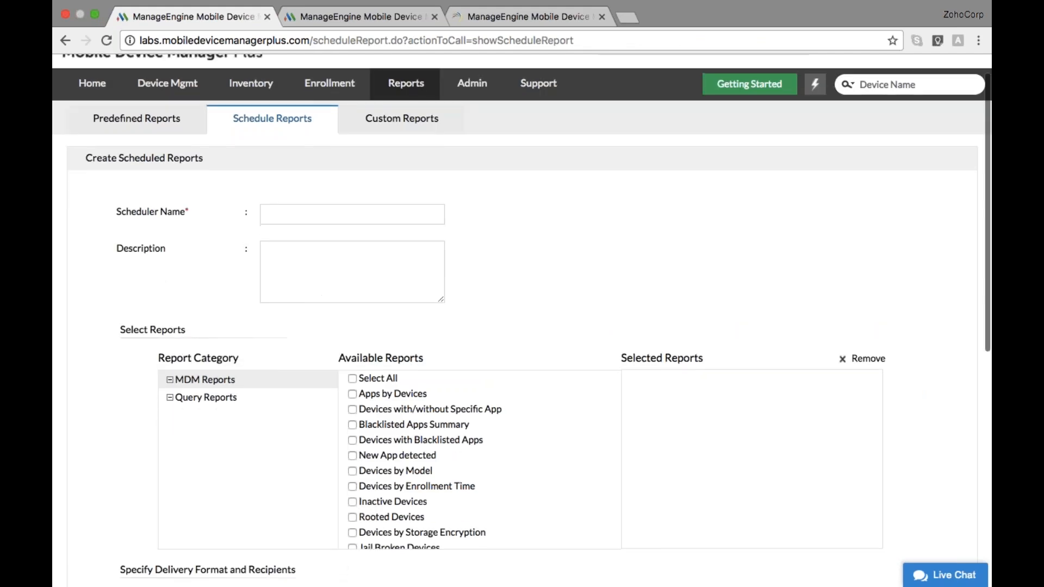
click(329, 215)
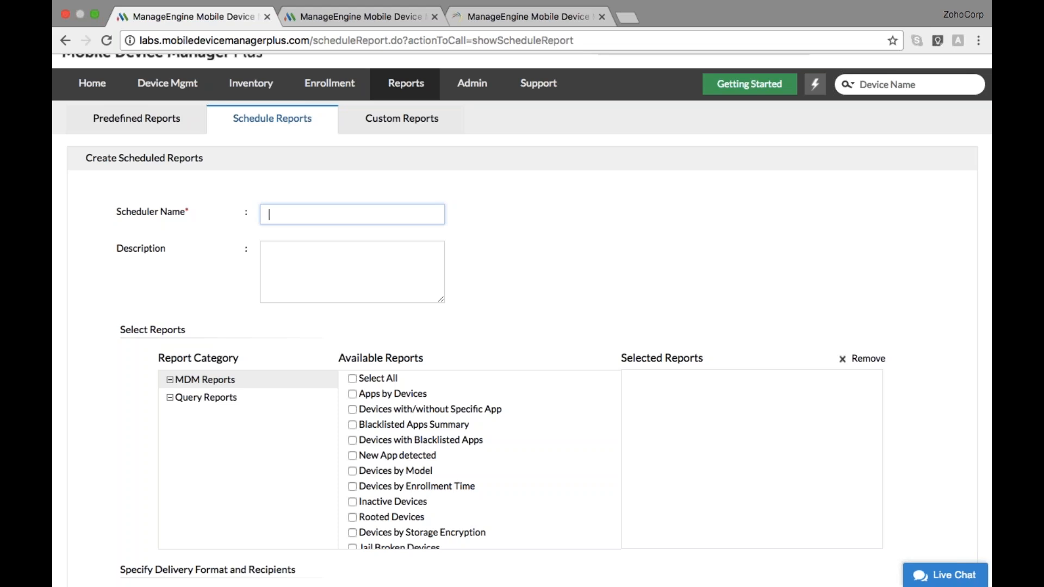
text(new app)
scroll(435, 337, down, 2)
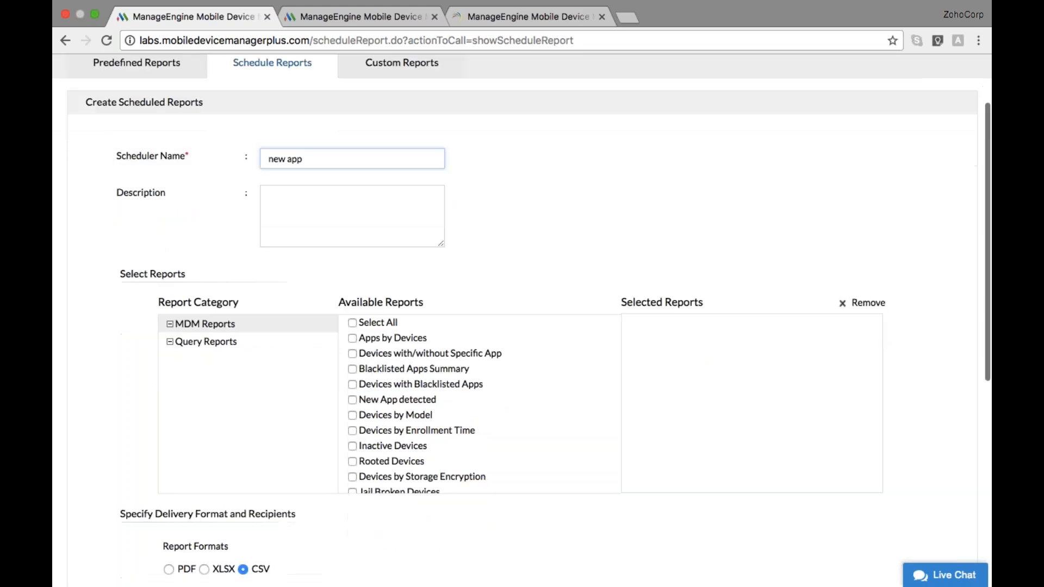
click(351, 400)
Keep CSV format, enter the IT admin e-mail recipient and subject 'new app report'
scroll(419, 426, down, 4)
scroll(417, 427, down, 3)
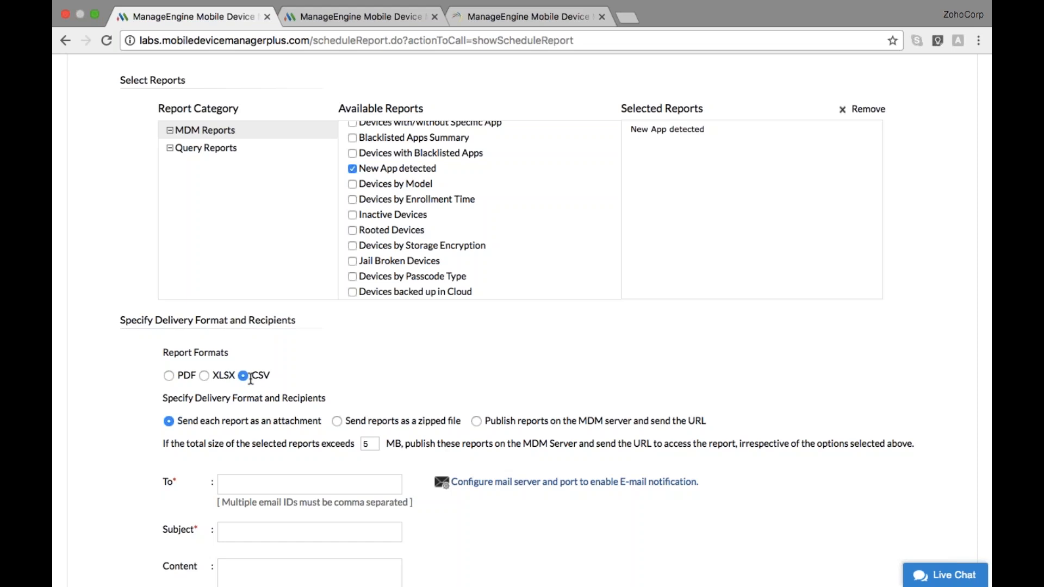
scroll(251, 379, down, 3)
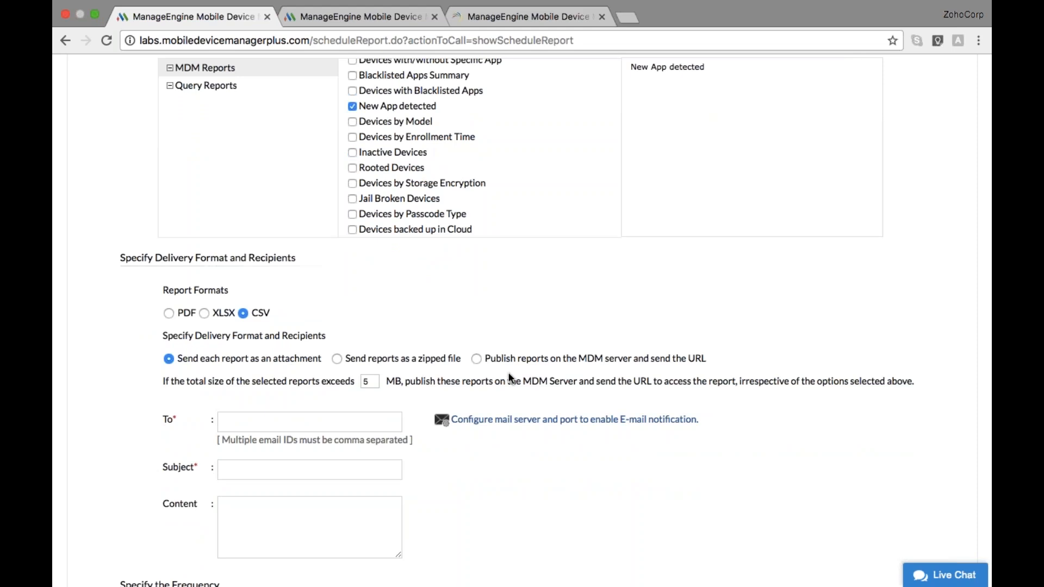
scroll(606, 379, down, 3)
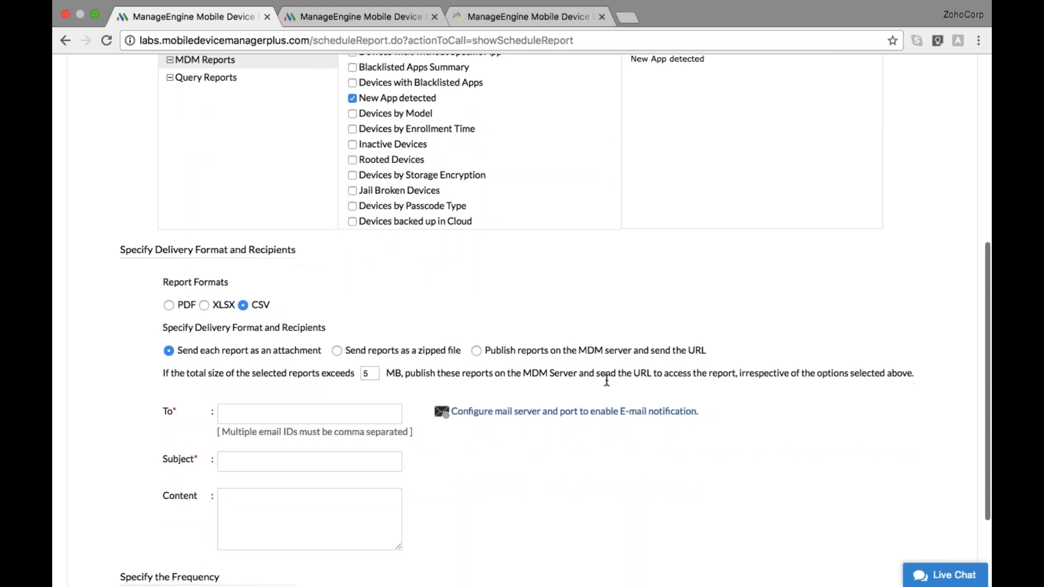
click(272, 360)
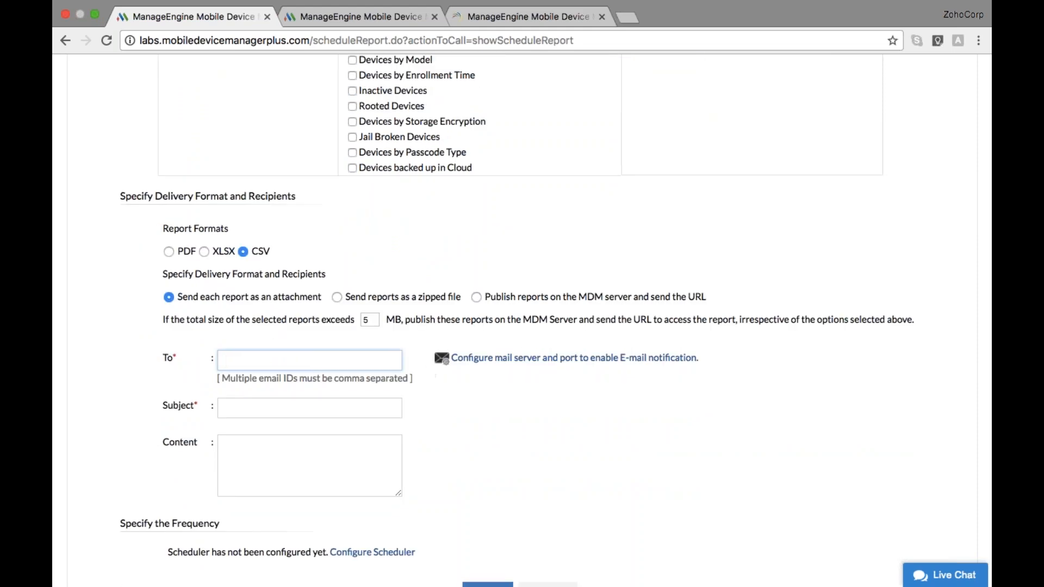
scroll(522, 321, down, 1)
click(310, 368)
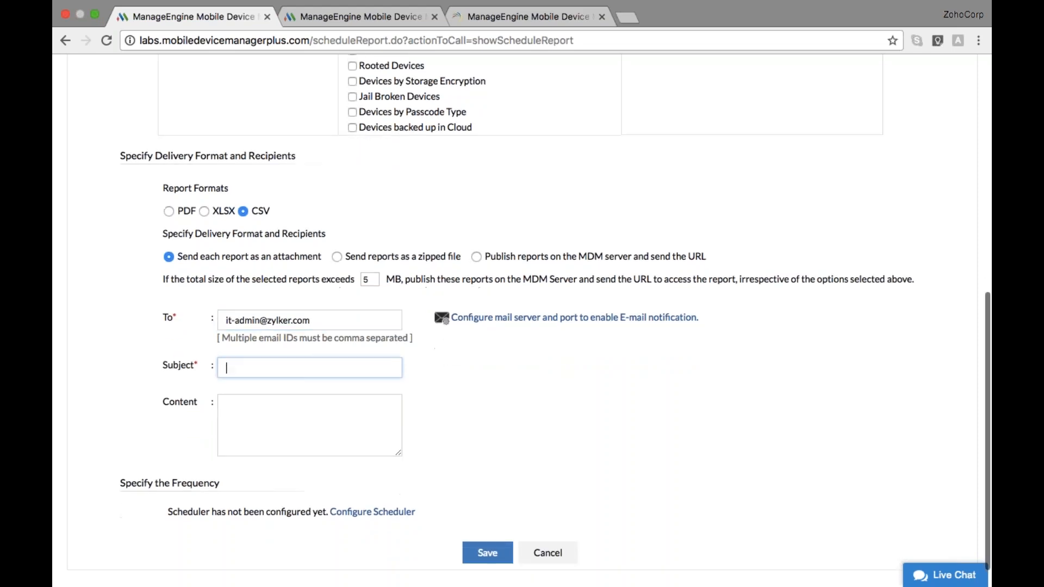
text(new app)
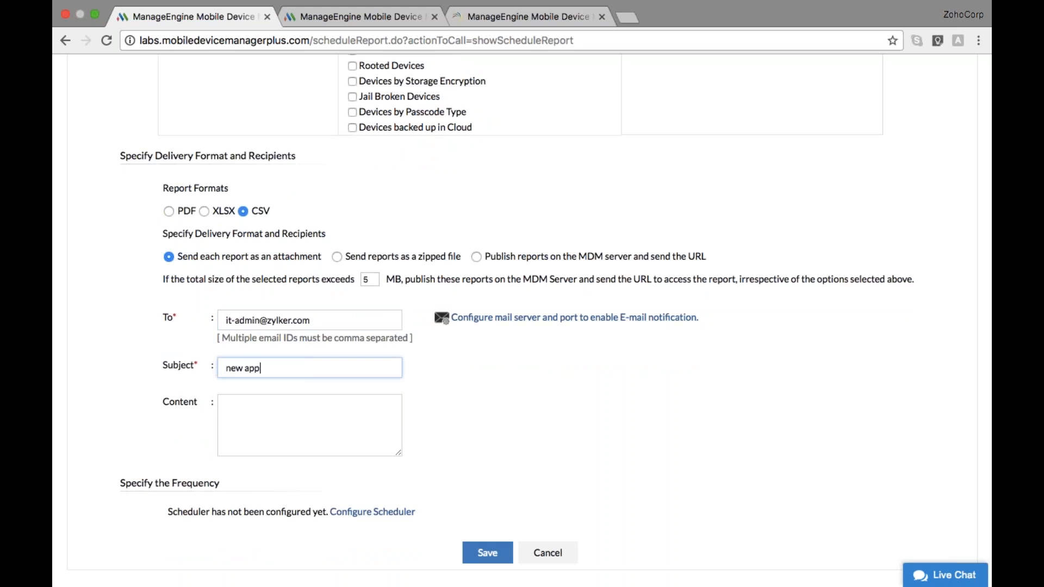
scroll(359, 360, down, 1)
text(report)
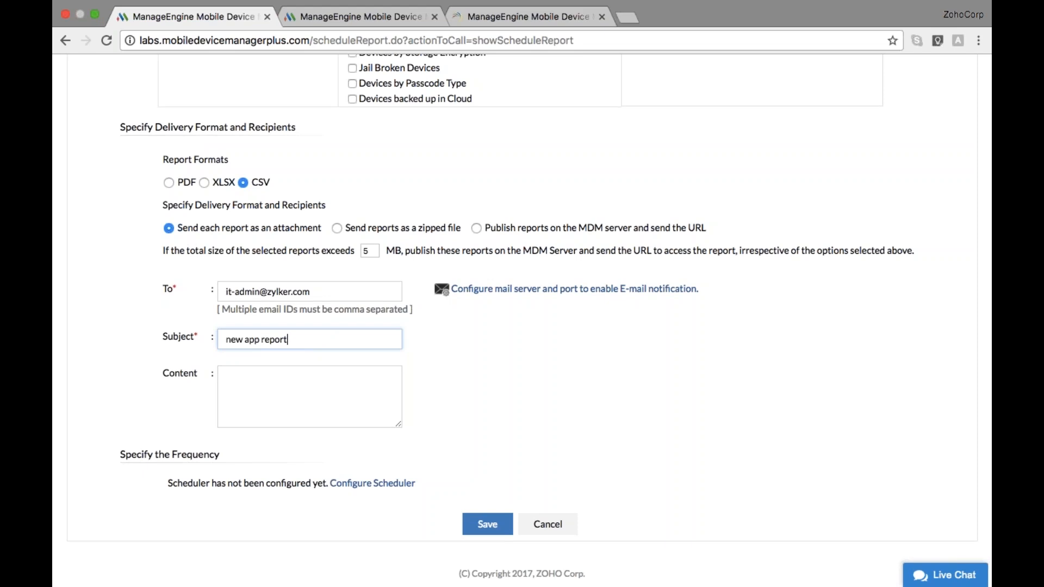
Schedule the new app report weekly on Wednesdays at 16:00 and save it
click(368, 486)
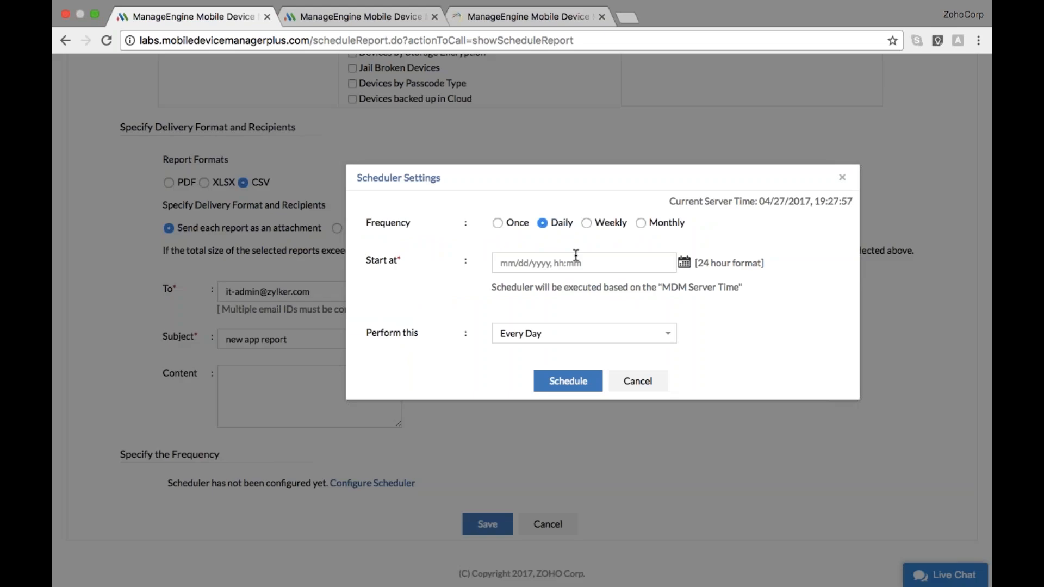
click(587, 224)
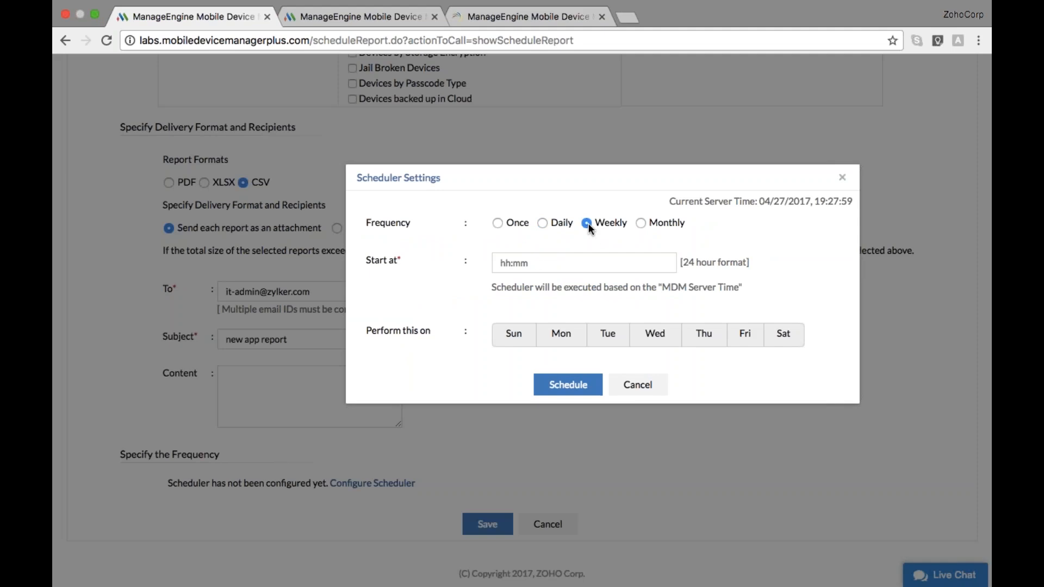
key(Tab)
text(16:00)
click(668, 332)
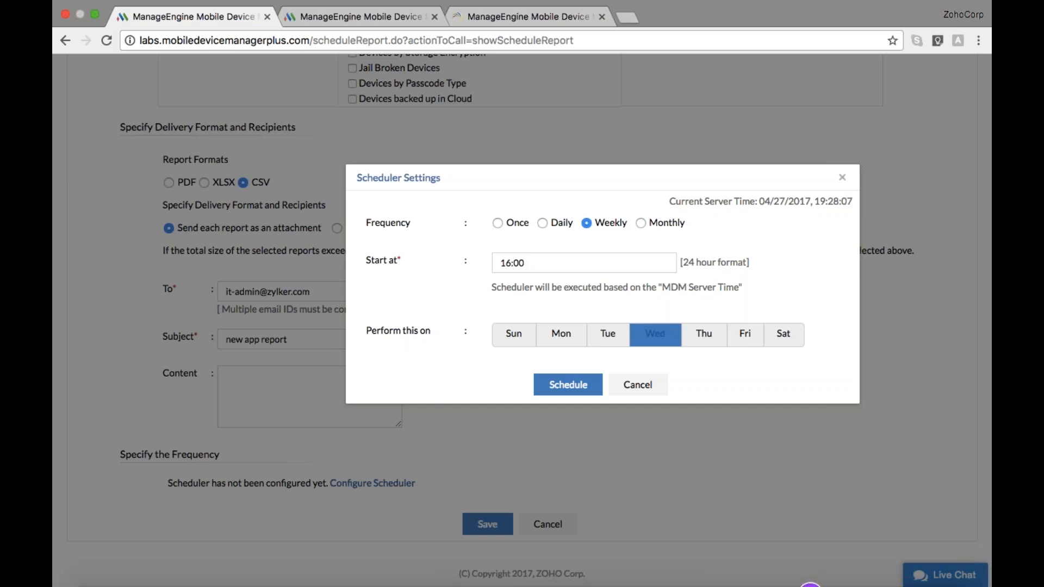
click(550, 397)
scroll(521, 326, down, 2)
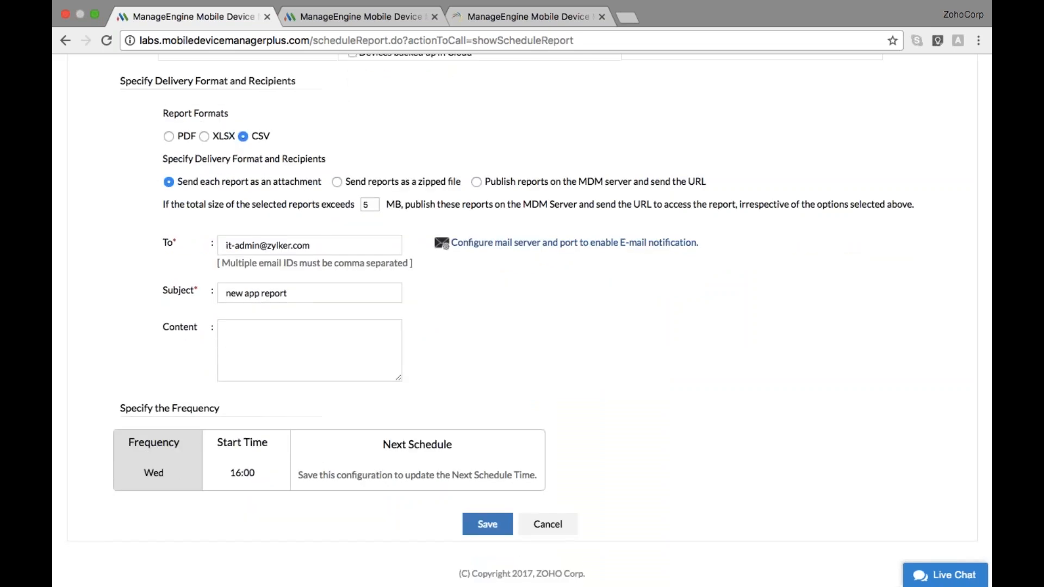
click(488, 524)
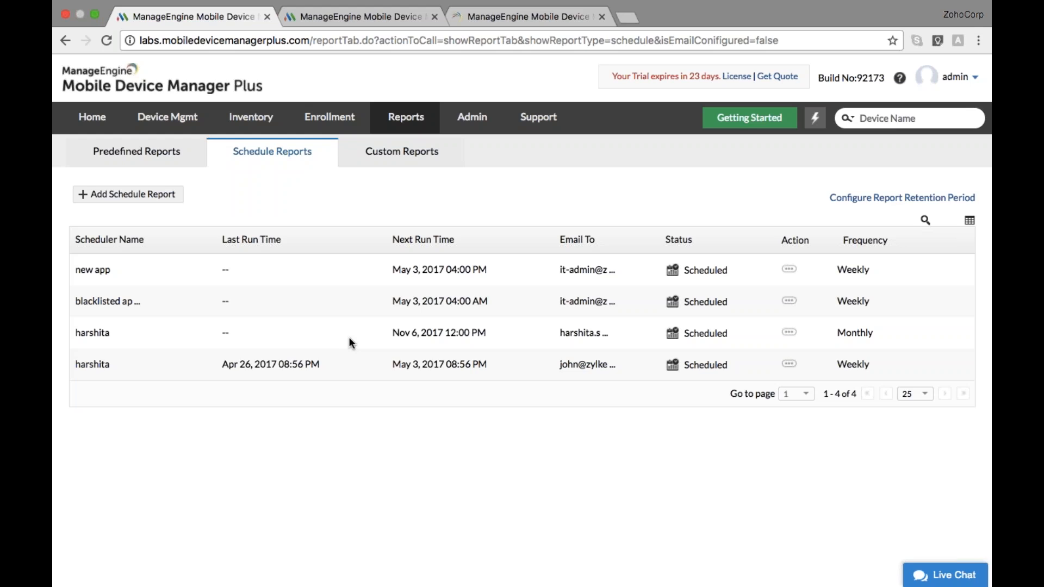
Start a New Query Report under Custom Reports and open the Request For Query form
triple_click(399, 156)
click(350, 170)
click(150, 196)
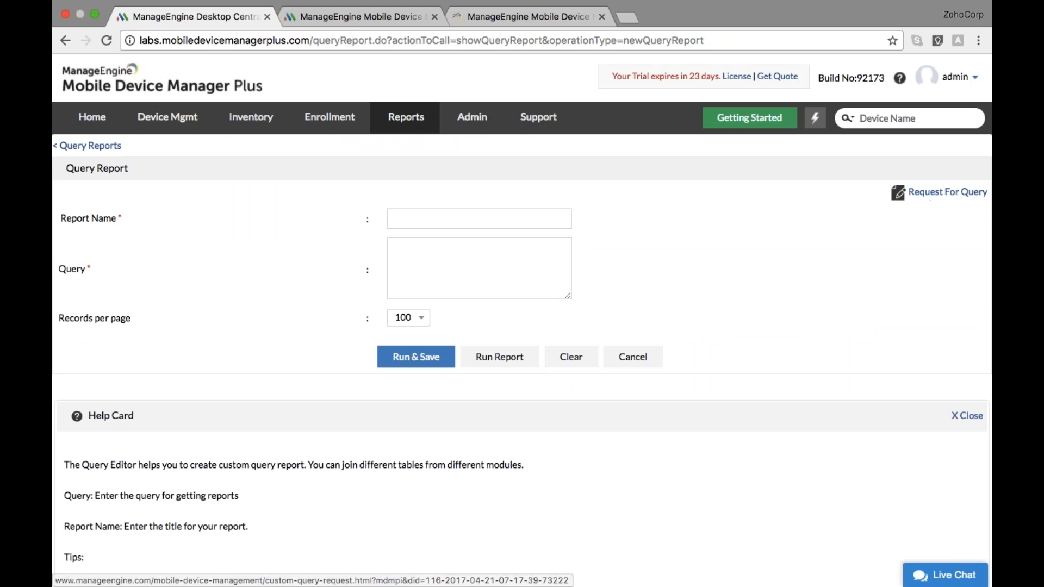
click(532, 17)
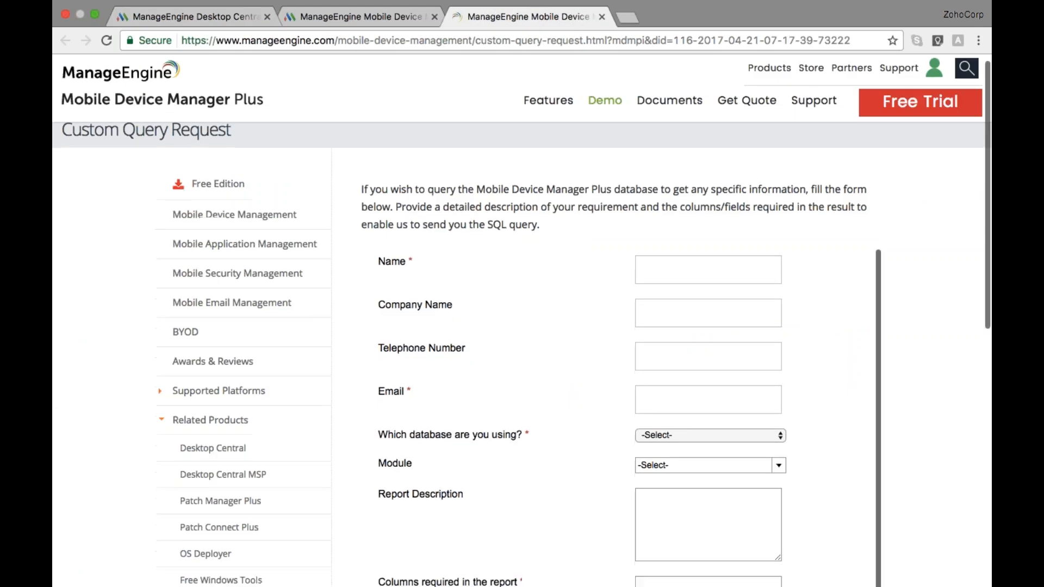
Look over the Custom Query Request form unfilled, then return to the MDM Query Report tab
scroll(576, 348, down, 2)
scroll(576, 347, up, 3)
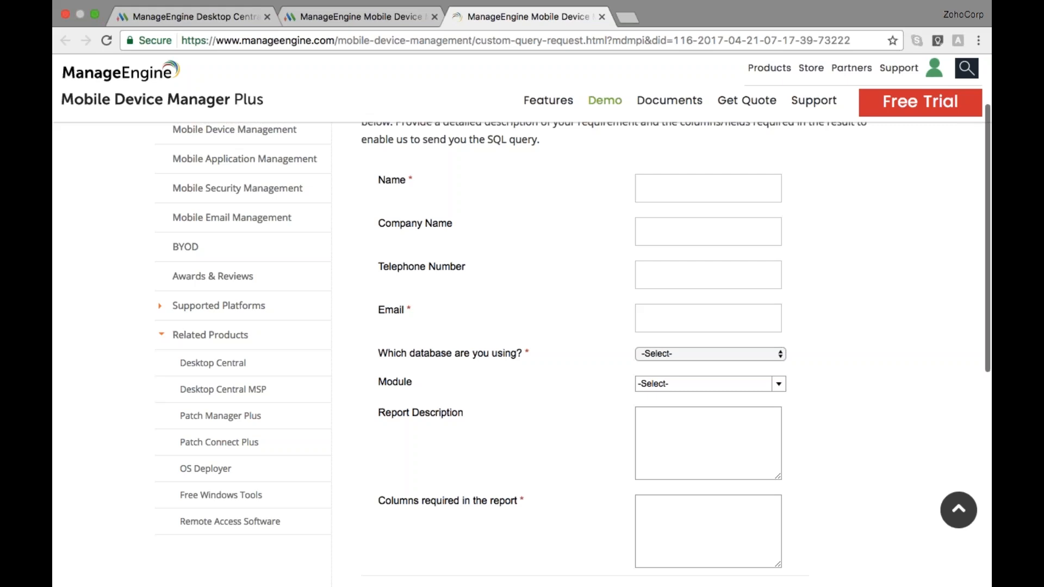
scroll(617, 353, down, 2)
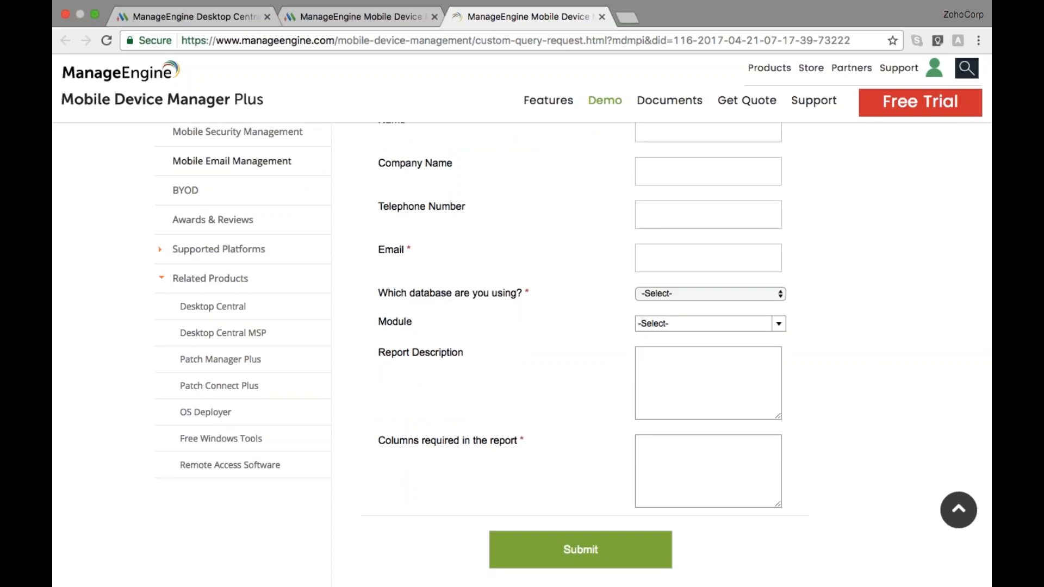
click(205, 17)
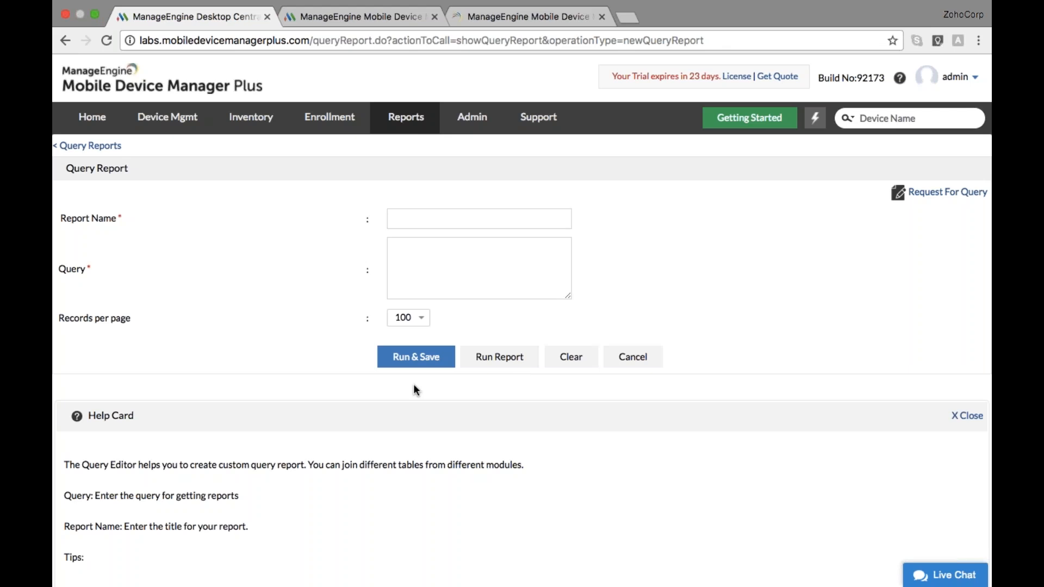
Return to the Zoho Show slideshow and advance past the Scenarios & Solutions divider to Scenario 1
key(ctrl+Left)
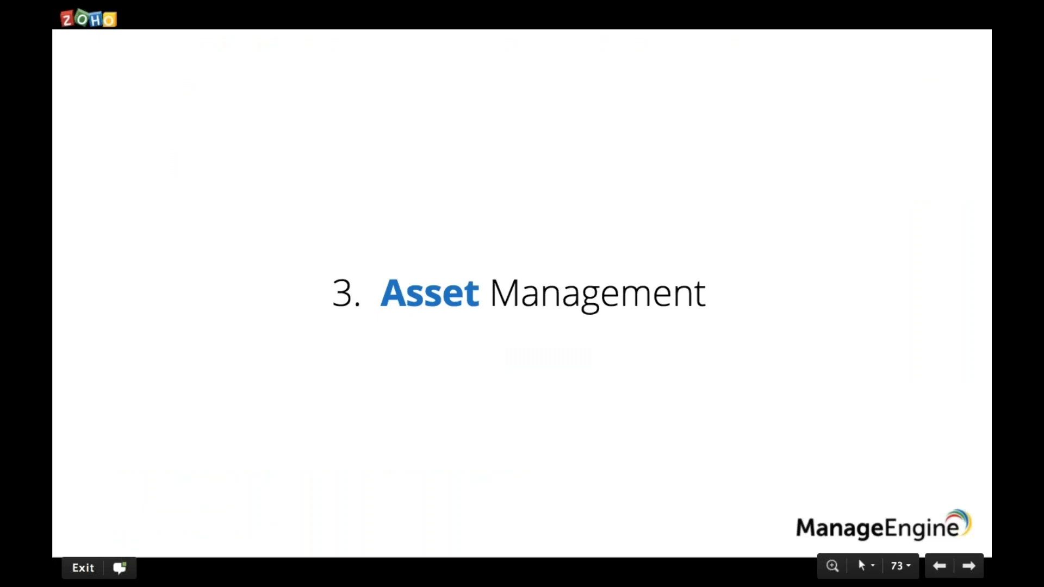
key(Right)
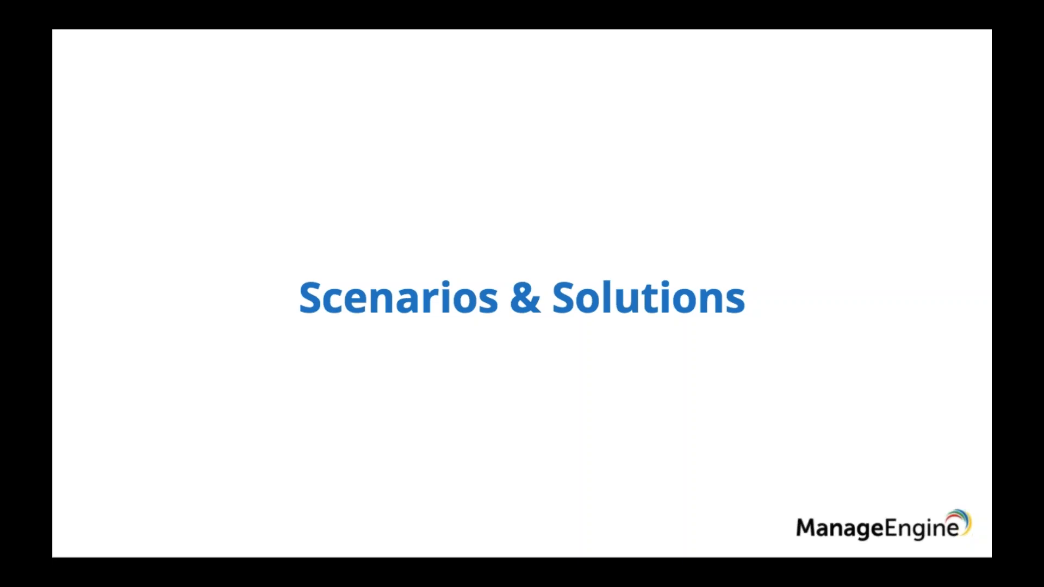
key(Right)
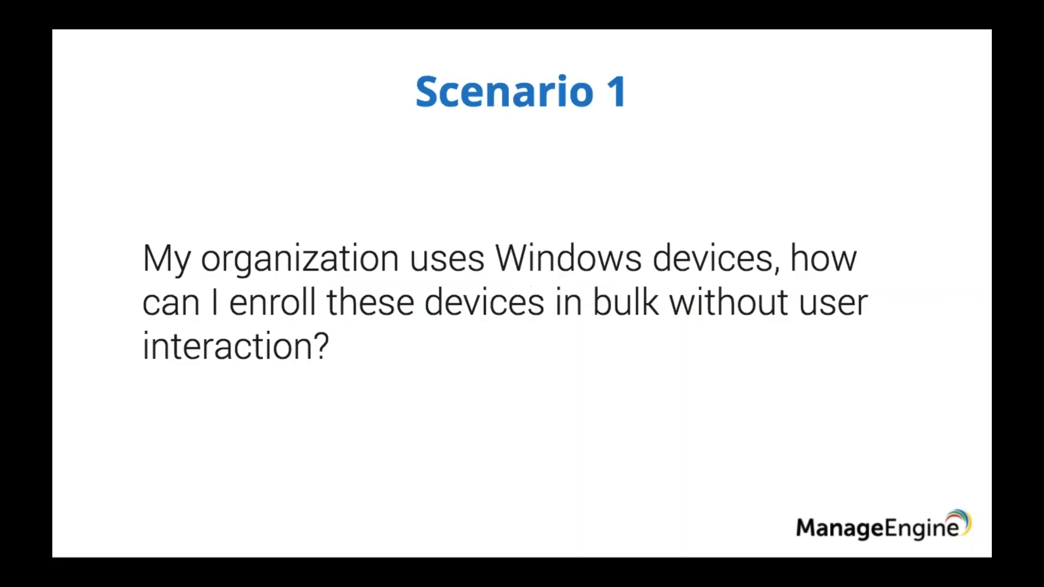
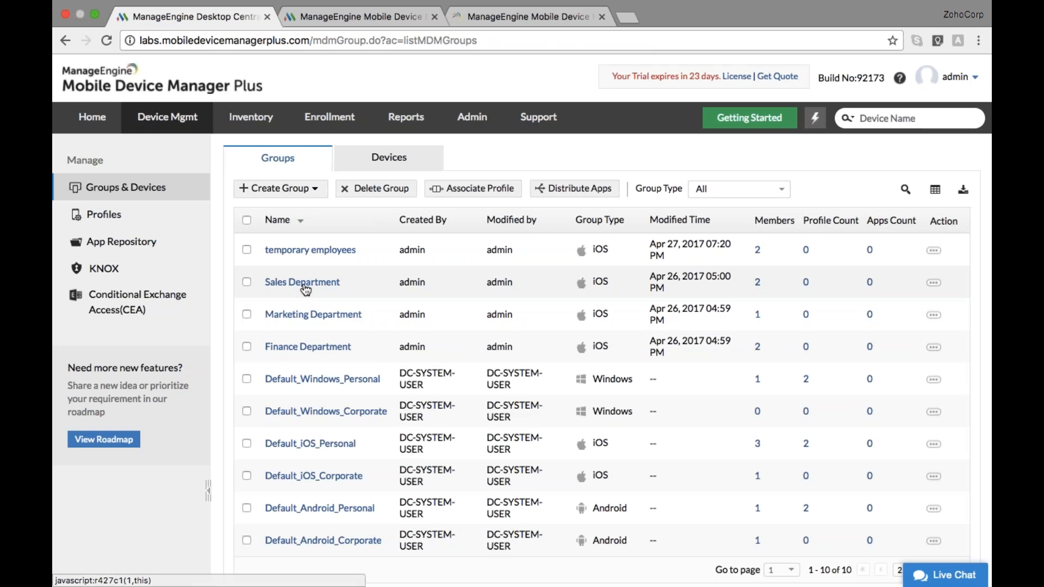
Remove the iPhone from the Sales Department group
click(304, 283)
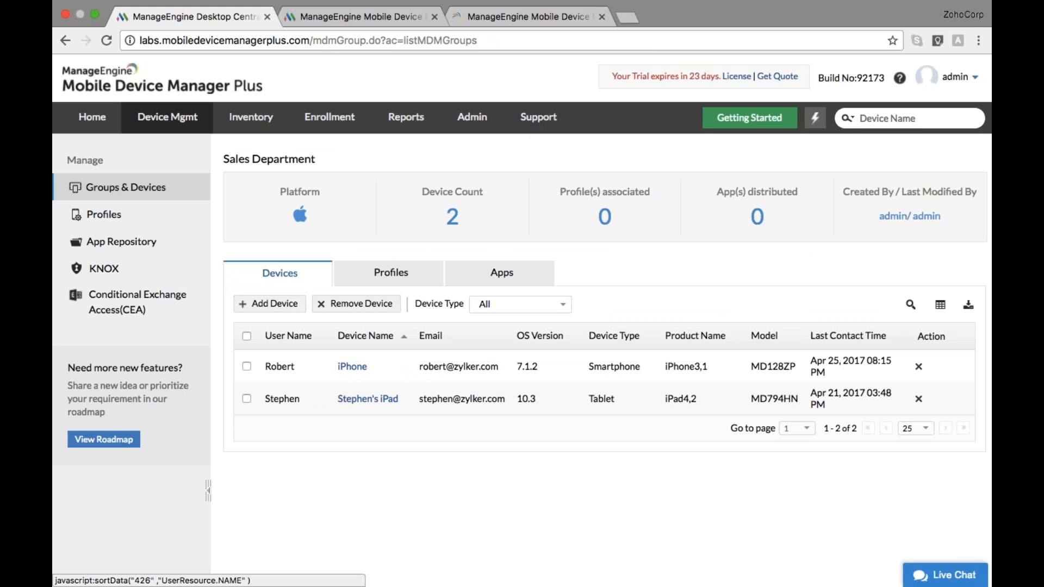
click(246, 366)
click(354, 303)
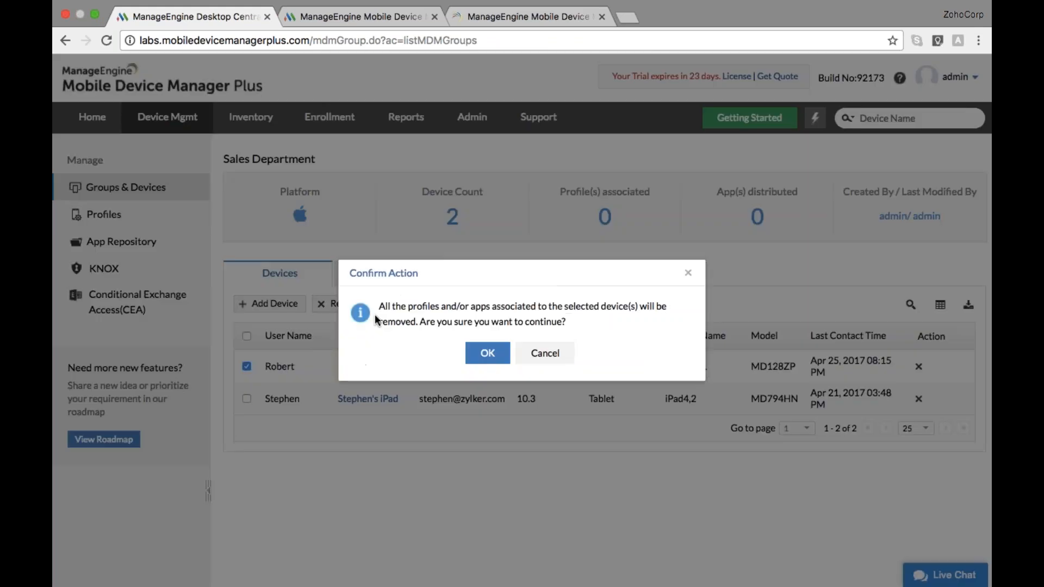
click(488, 354)
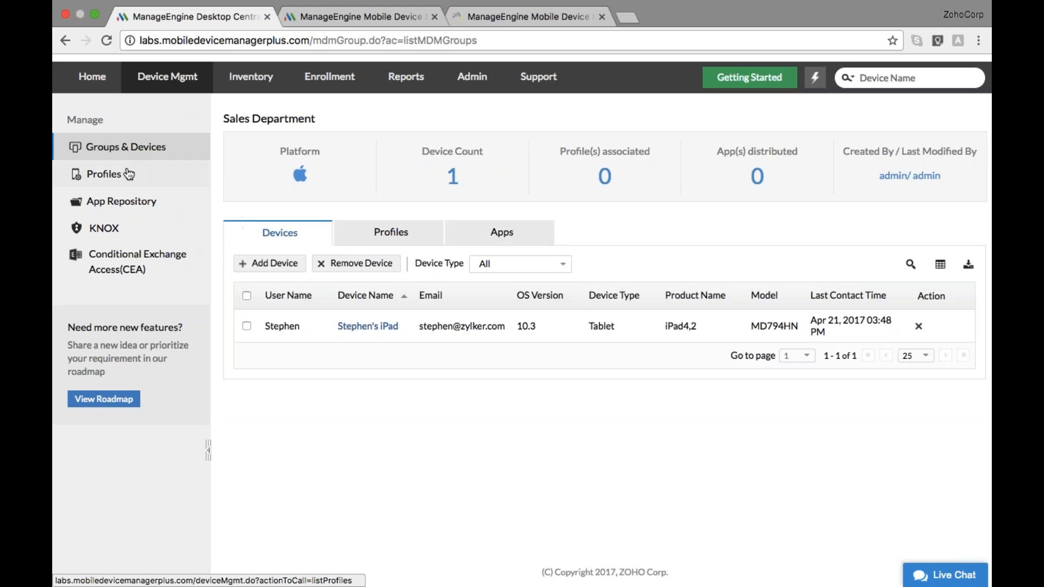
Add the ipad to the Marketing Department group, then return to the slides
click(108, 179)
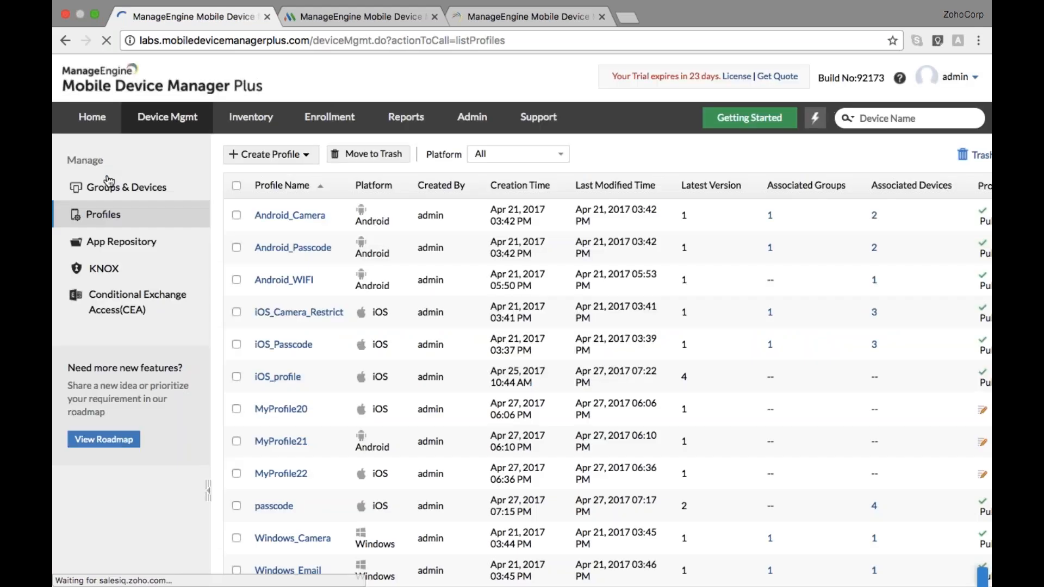
click(108, 186)
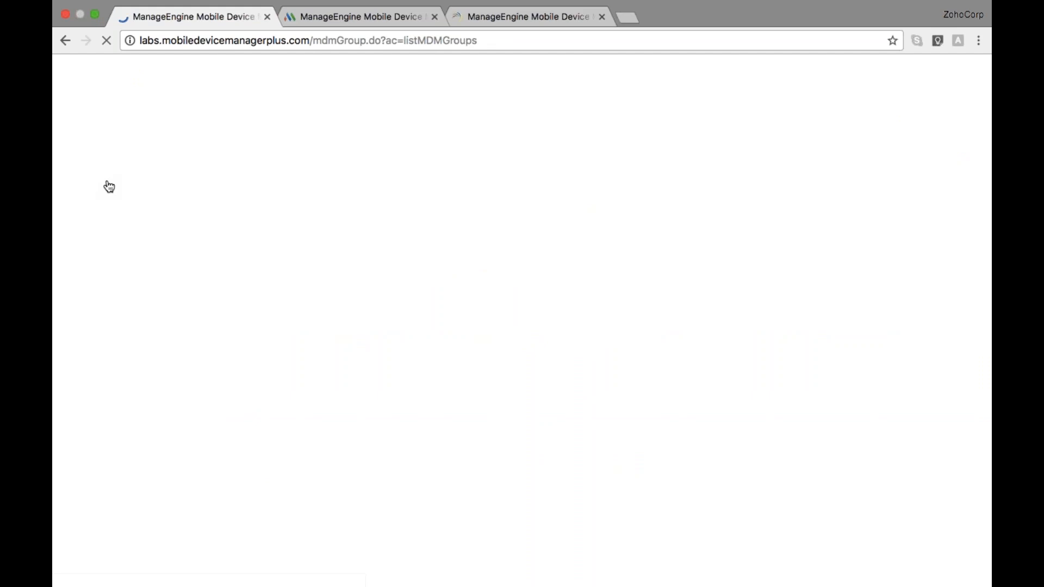
scroll(259, 267, down, 1)
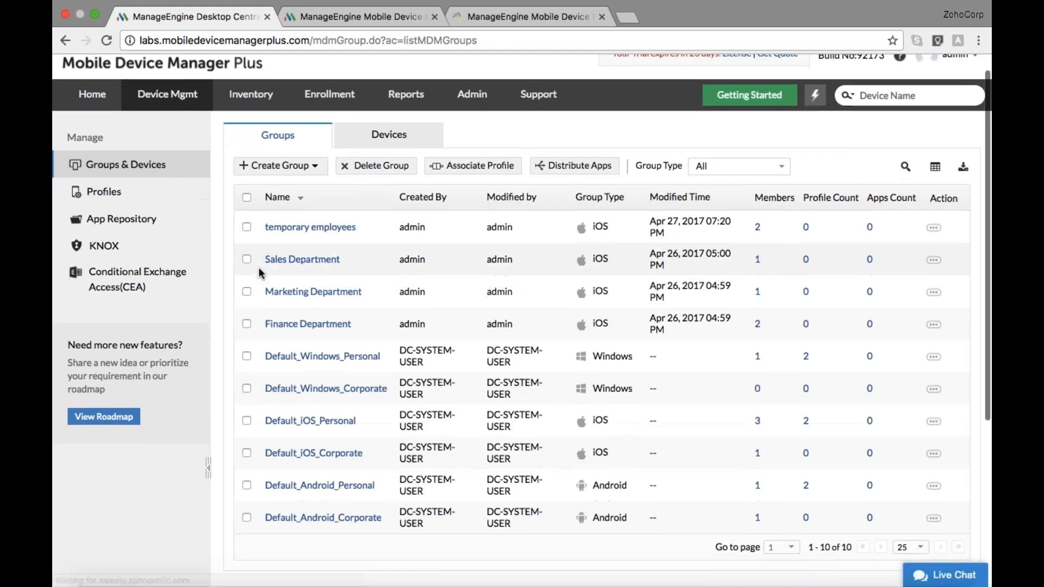
click(280, 297)
click(276, 284)
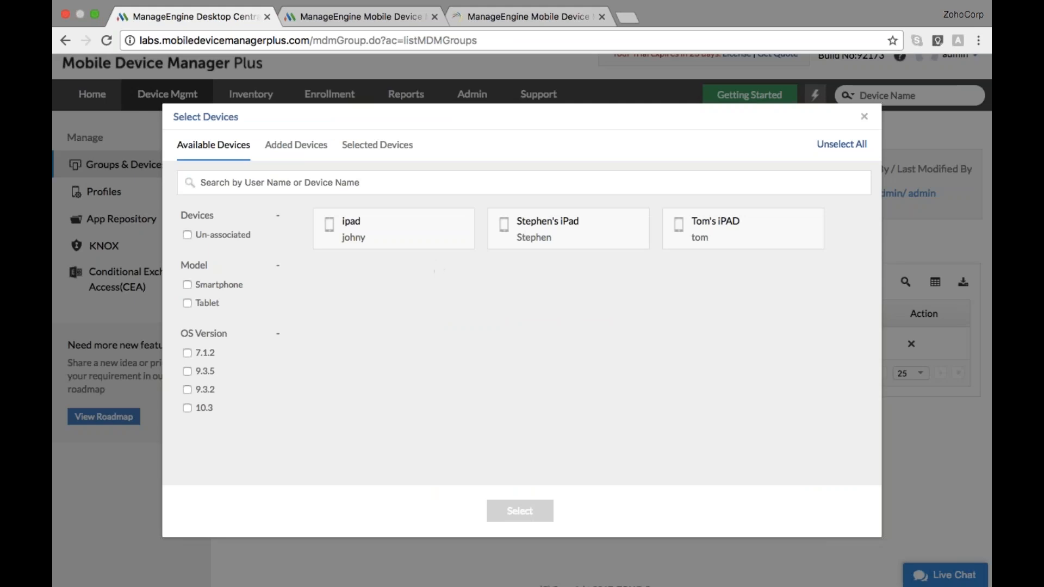
click(393, 229)
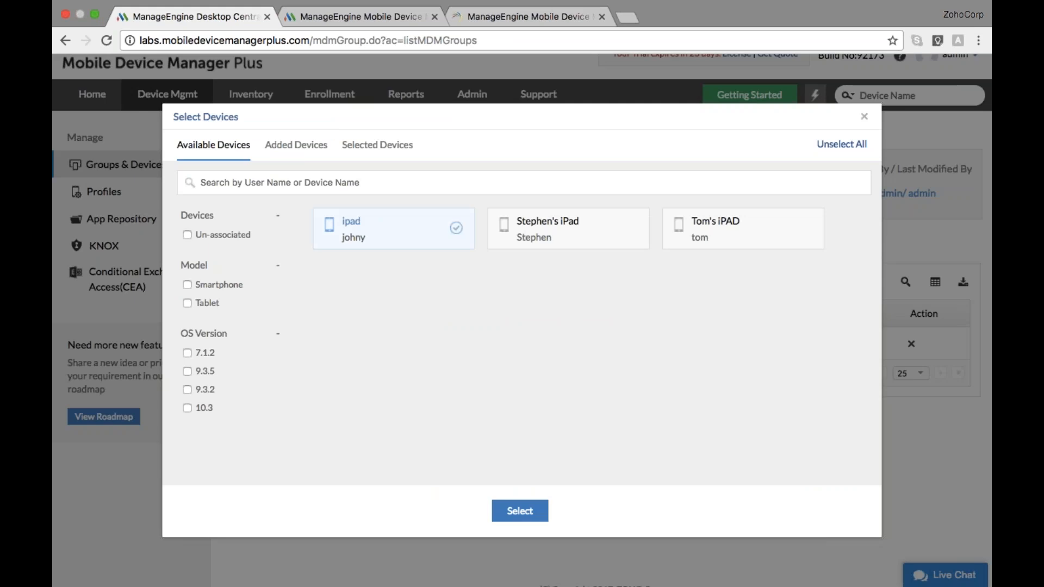
click(520, 511)
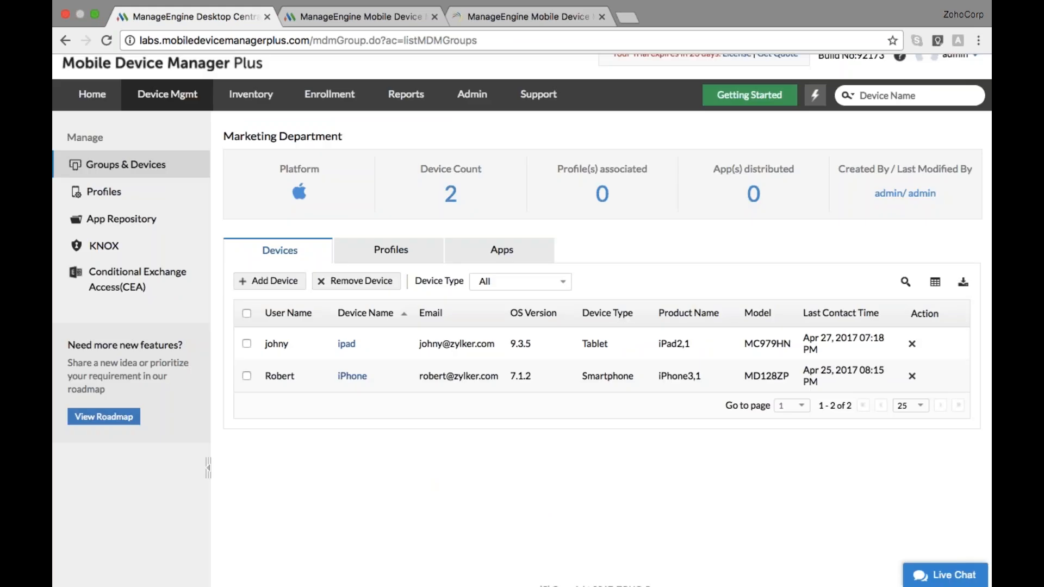
scroll(522, 318, down, 1)
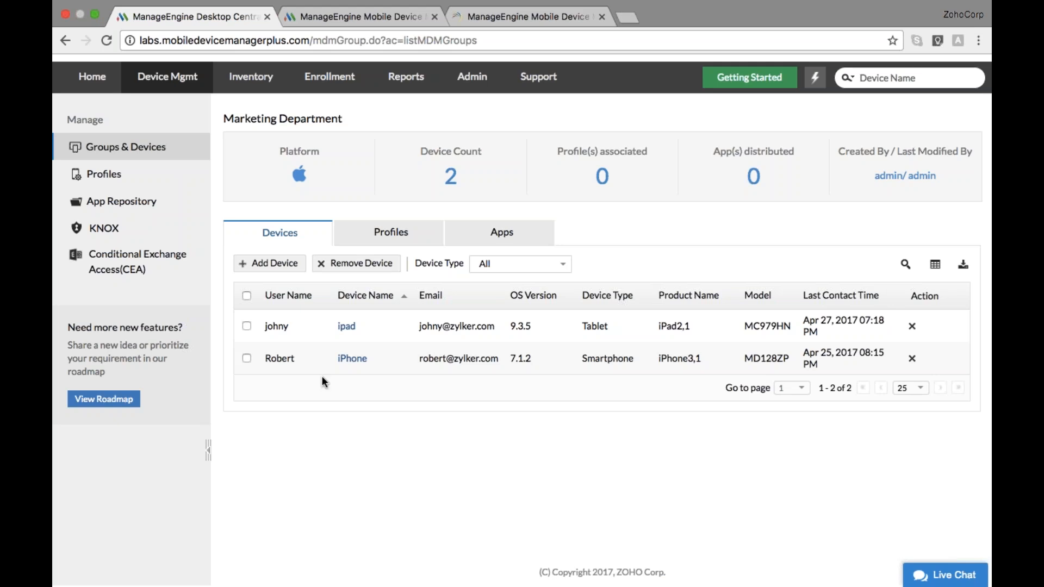
key(ctrl+Left)
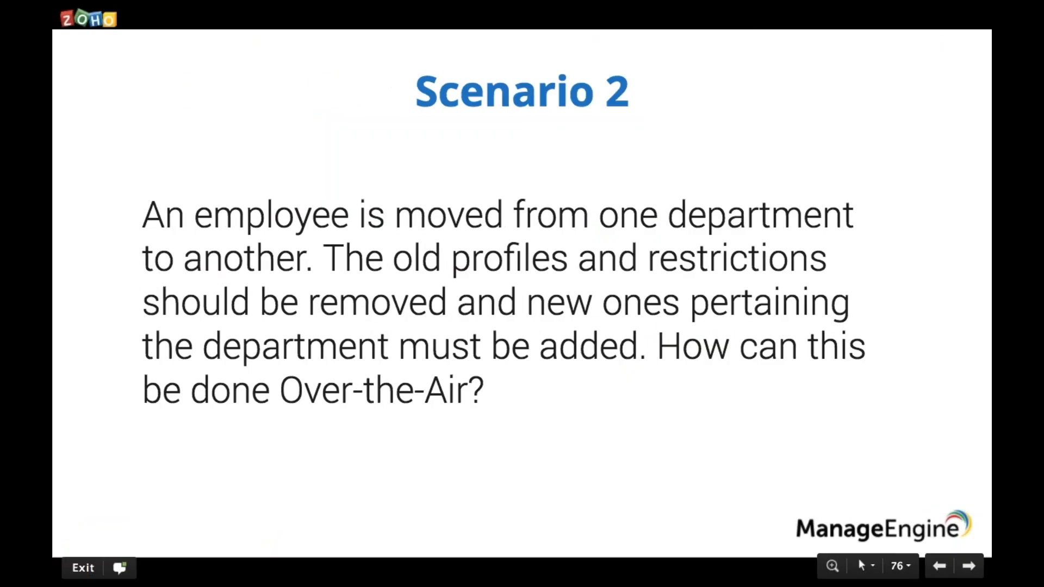
Advance to the Scenario 3 slide, then open the console's device inventory
key(Right)
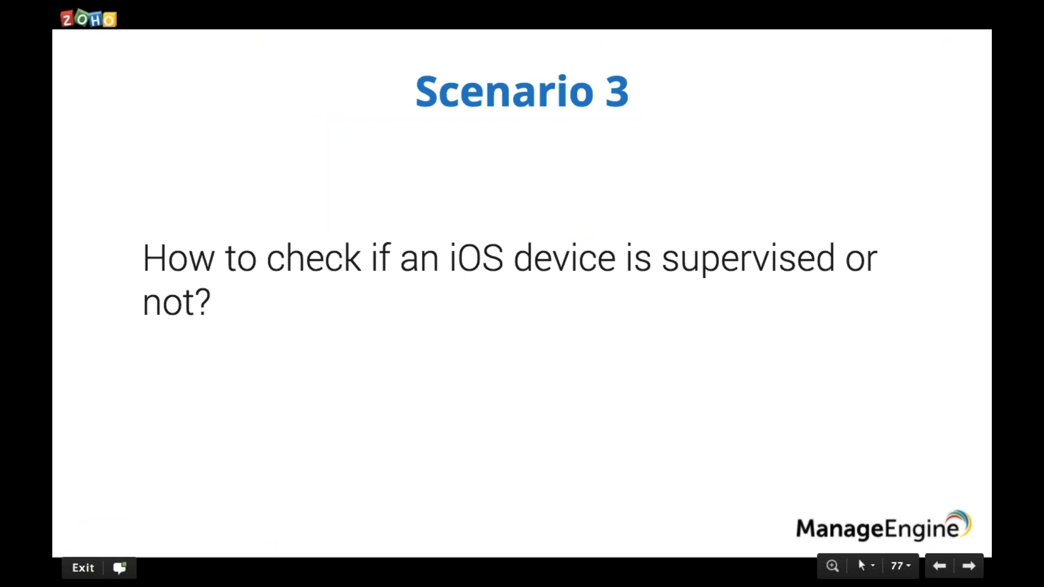
key(ctrl+Right)
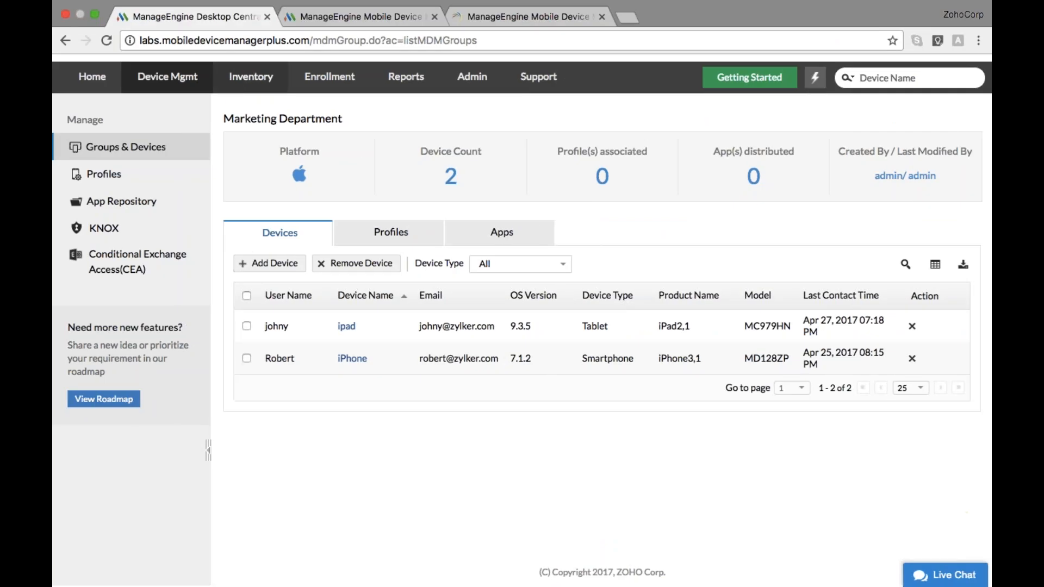
click(251, 87)
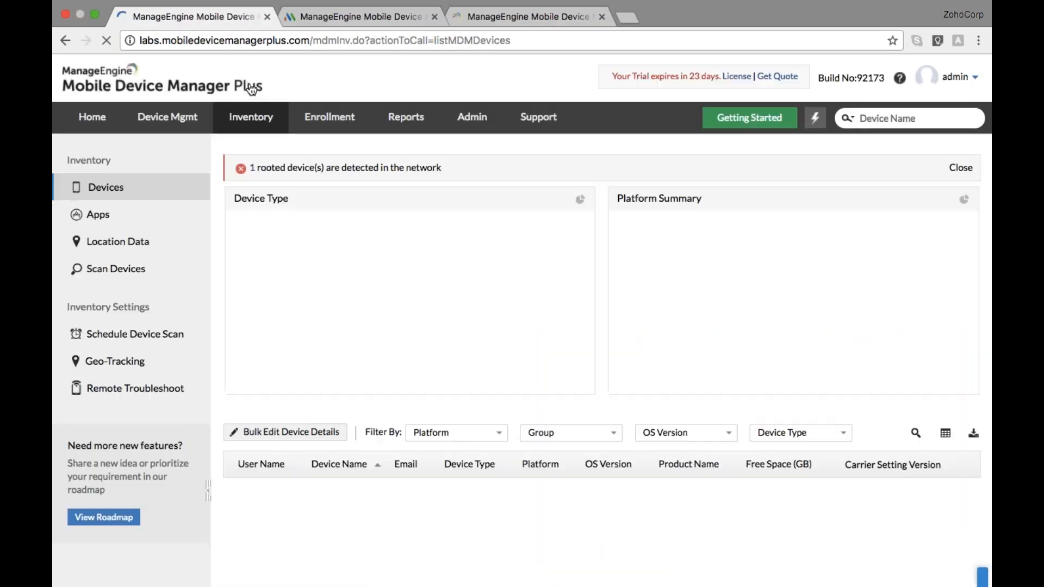
scroll(475, 324, down, 1)
scroll(475, 318, down, 5)
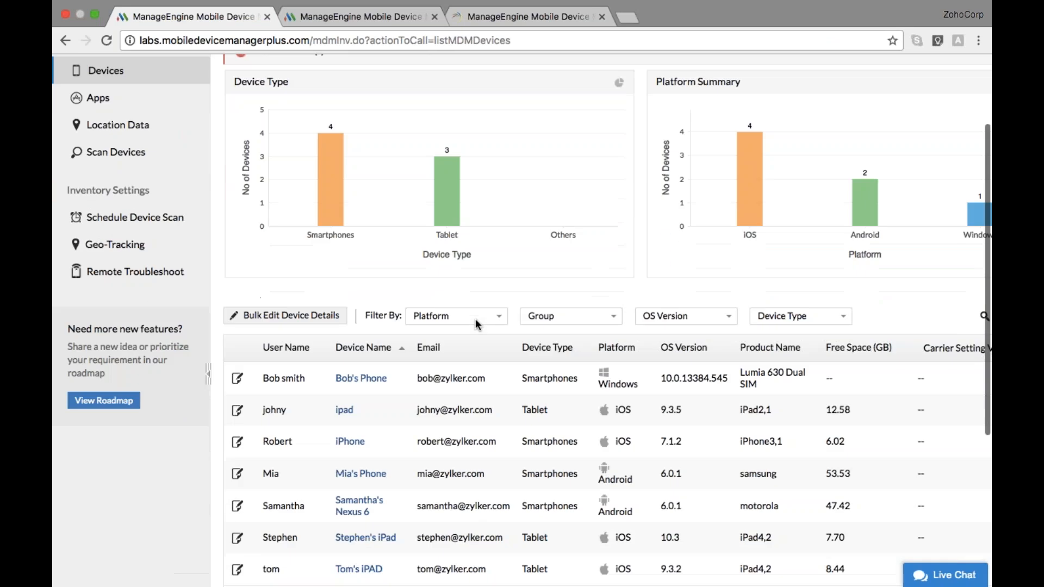
key(ctrl+Right)
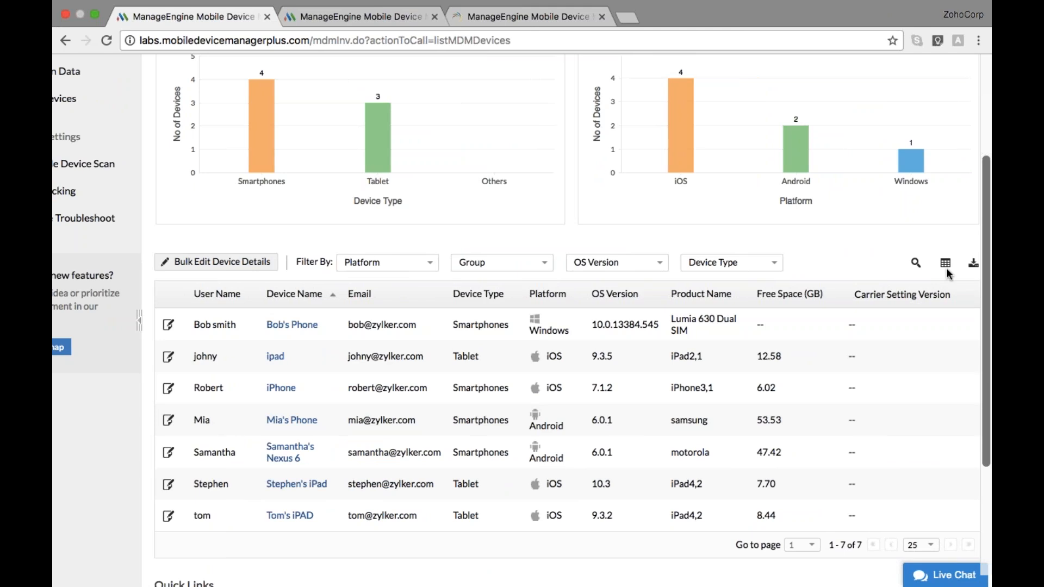
Add the Is Supervised column to the inventory device table and save it
click(946, 266)
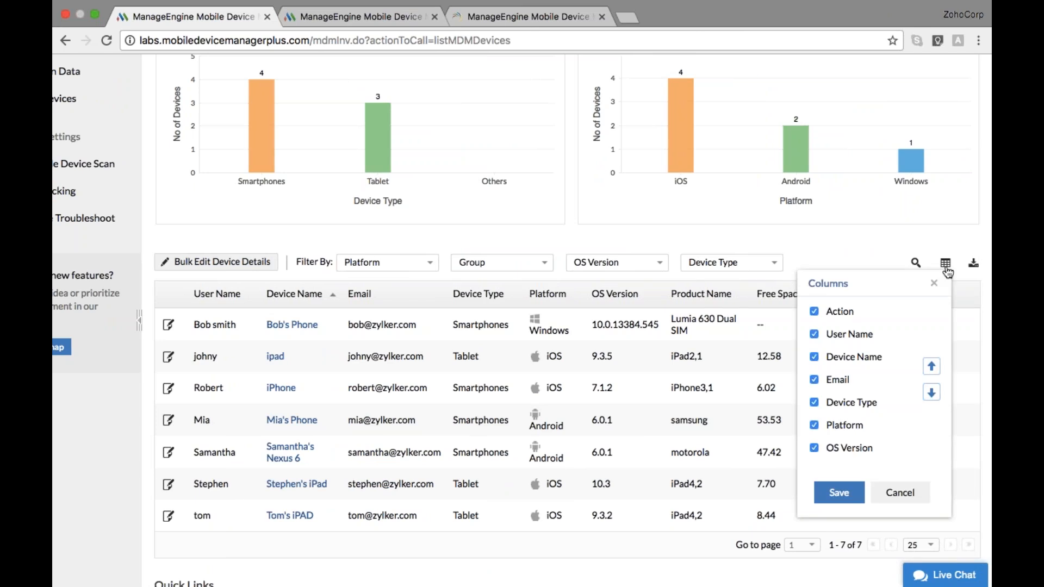
scroll(885, 375, down, 5)
scroll(885, 375, down, 2)
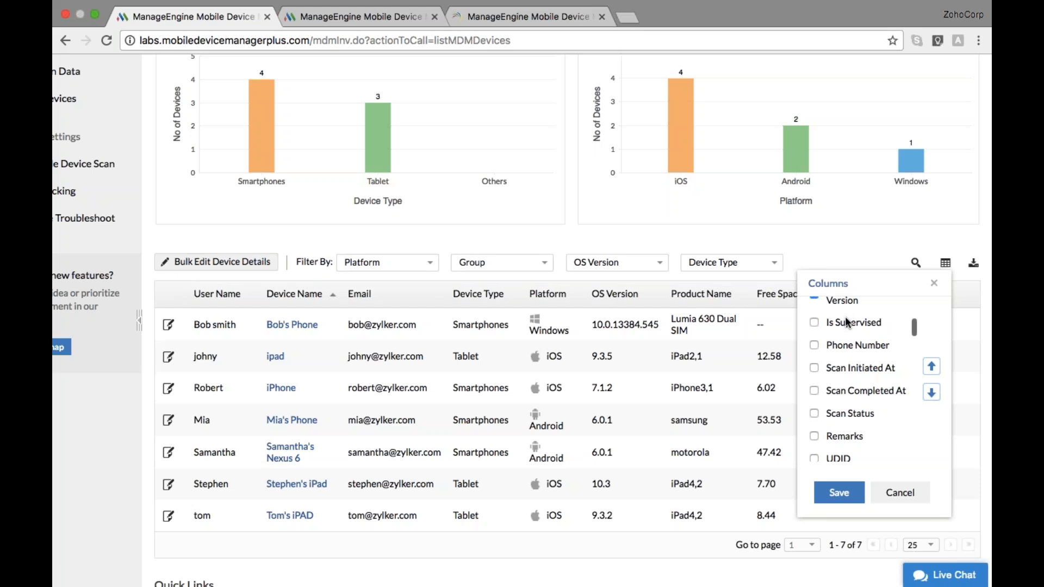
click(814, 323)
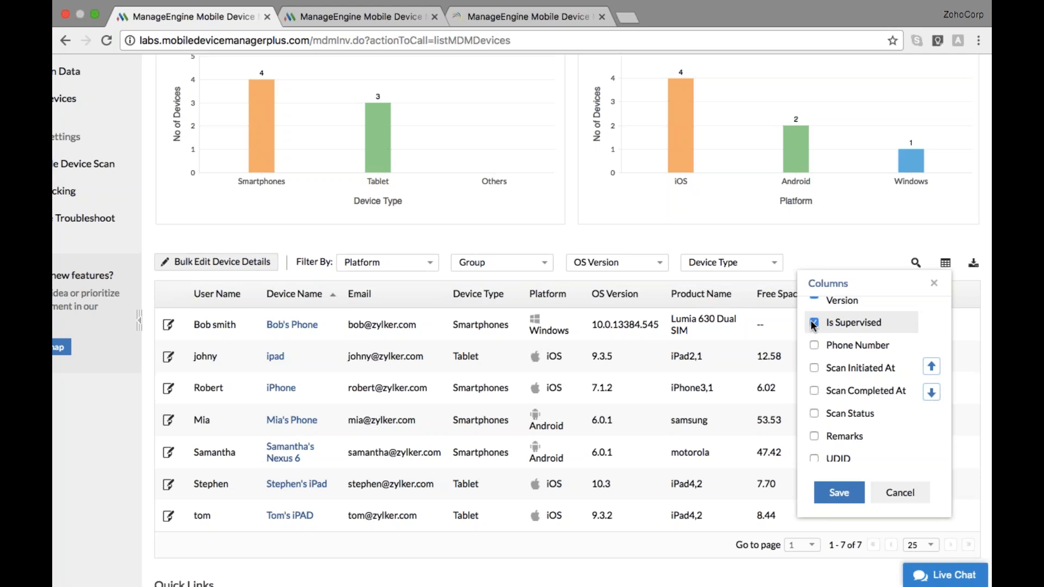
click(840, 492)
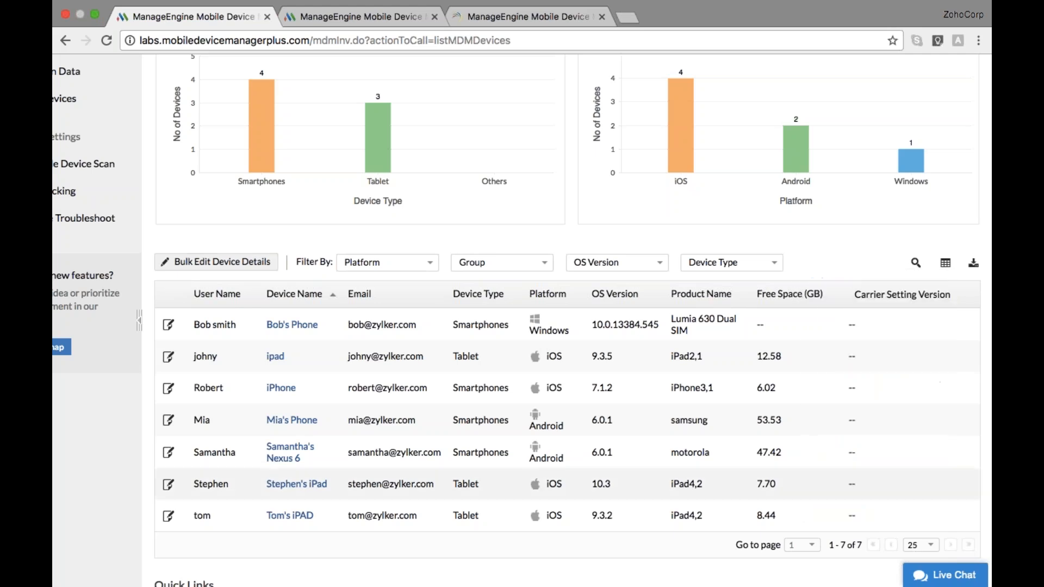
scroll(883, 466, right, 3)
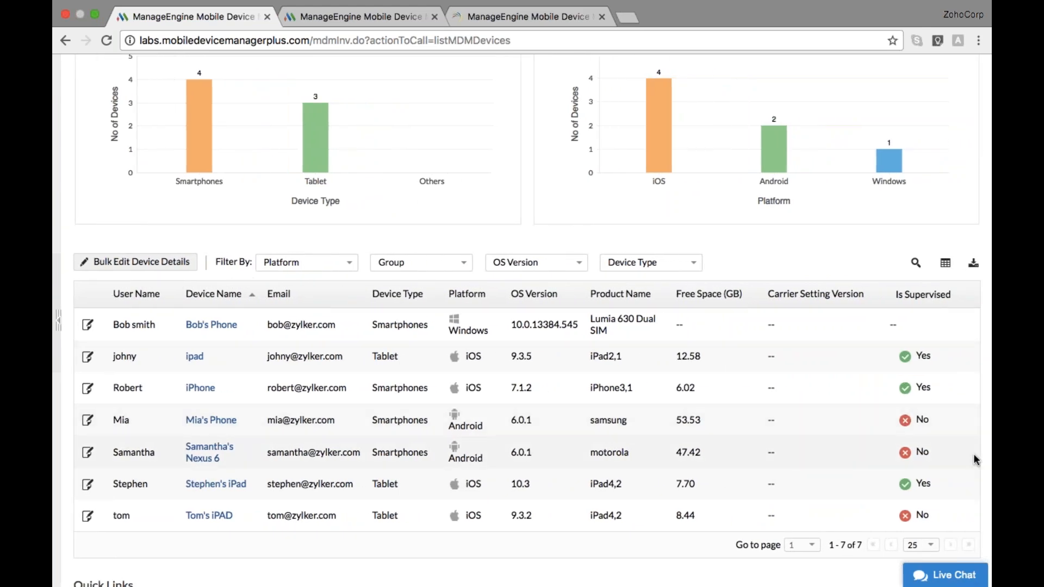
scroll(639, 328, left, 3)
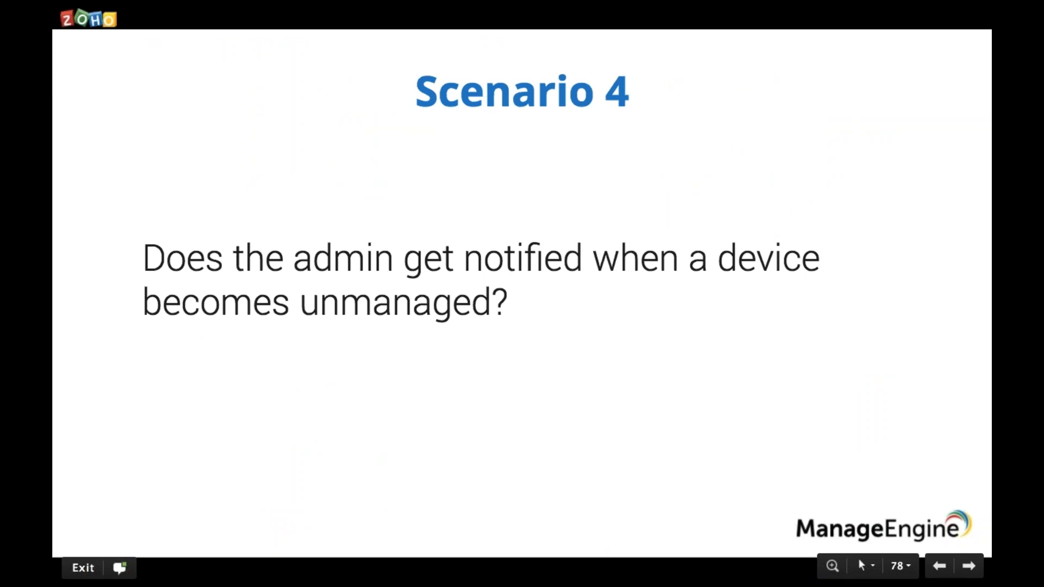
Open Enrollment Settings in the console's Enrollment section
key(ctrl+Right)
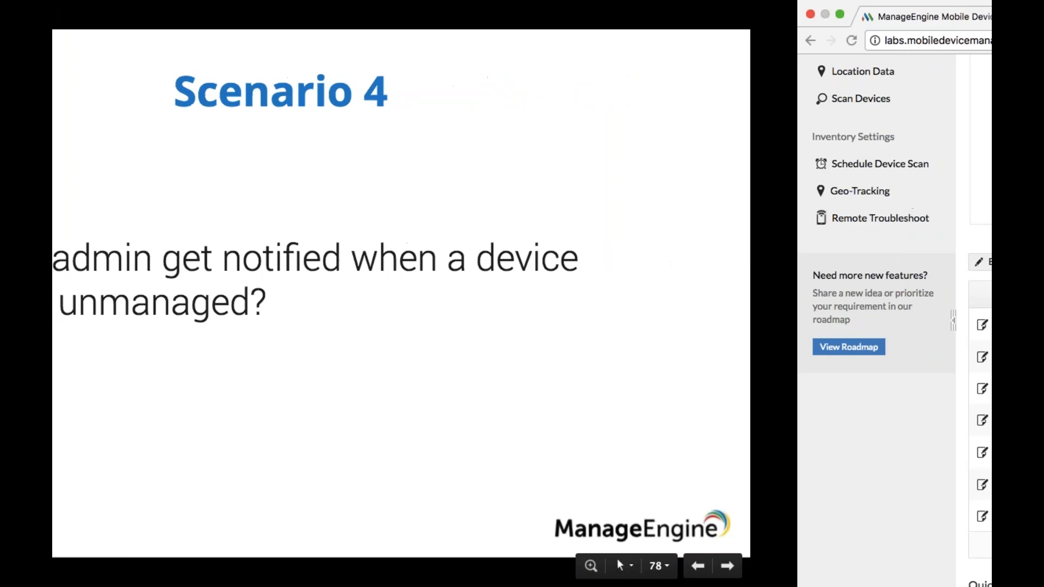
scroll(604, 321, up, 2)
scroll(604, 320, up, 2)
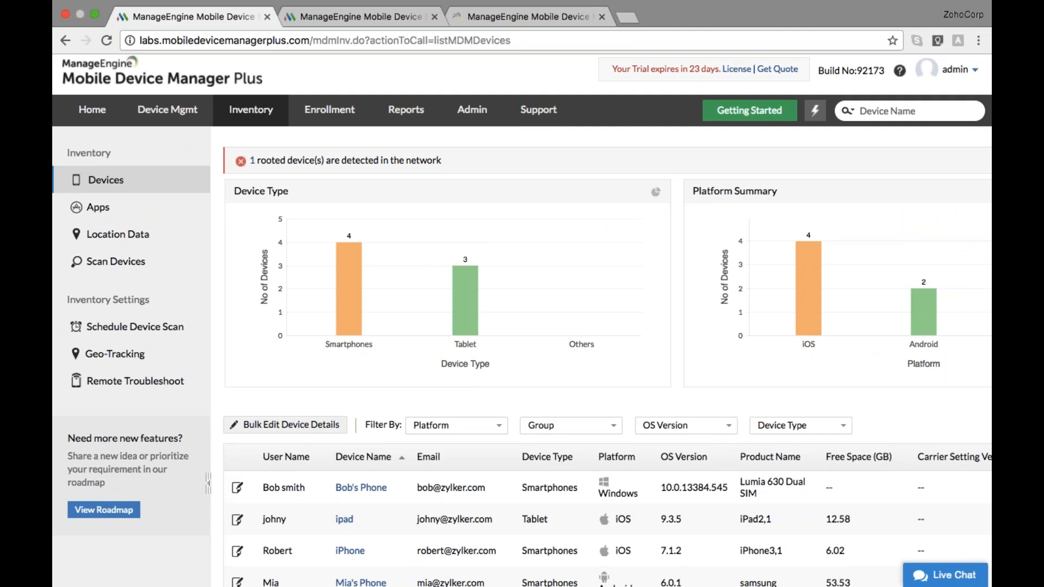
click(339, 109)
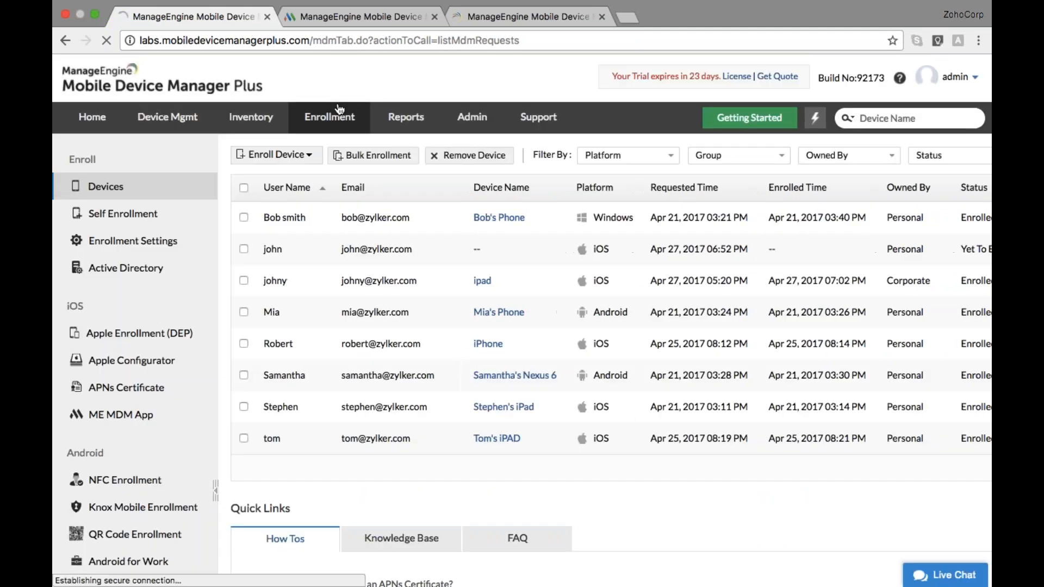
click(112, 247)
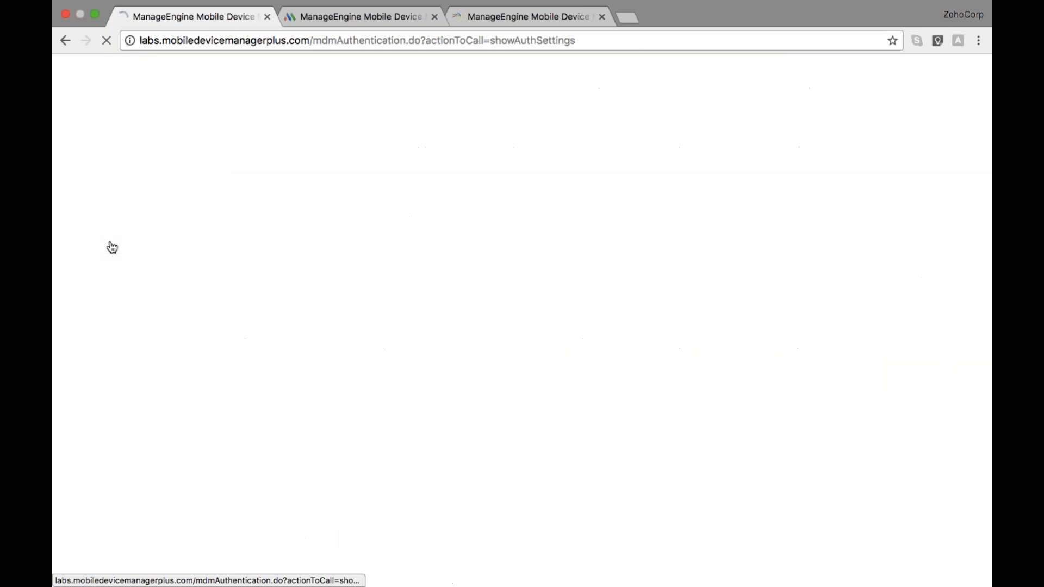
scroll(522, 314, down, 2)
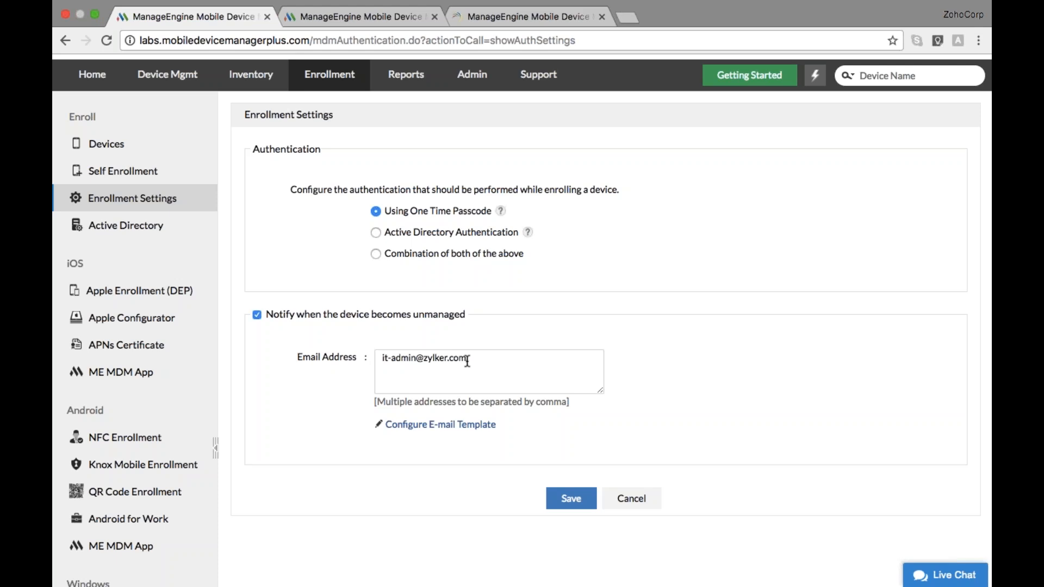
Advance the presentation to the next slide
key(ctrl+Left)
key(Right)
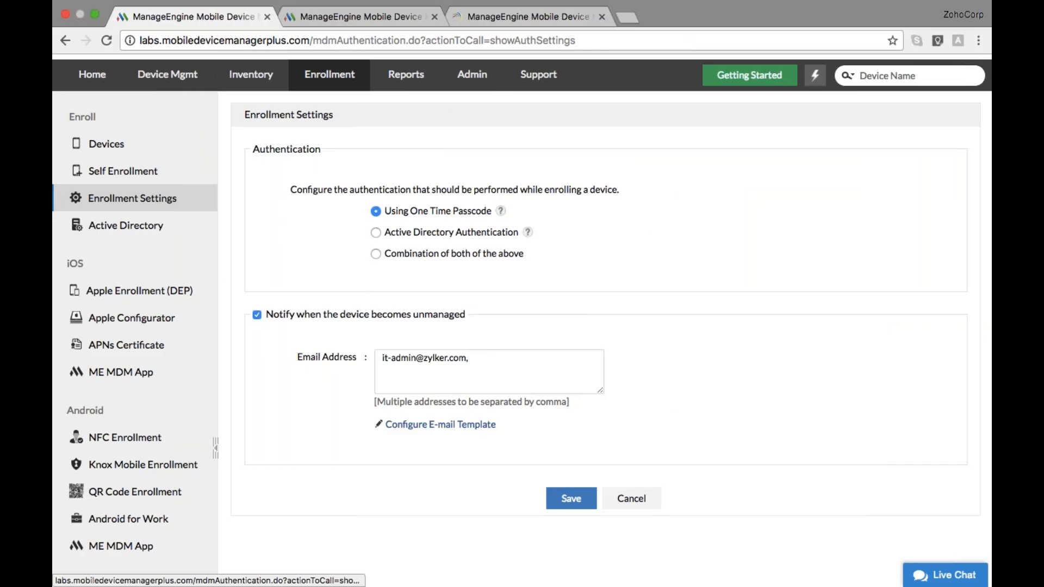
scroll(136, 210, down, 3)
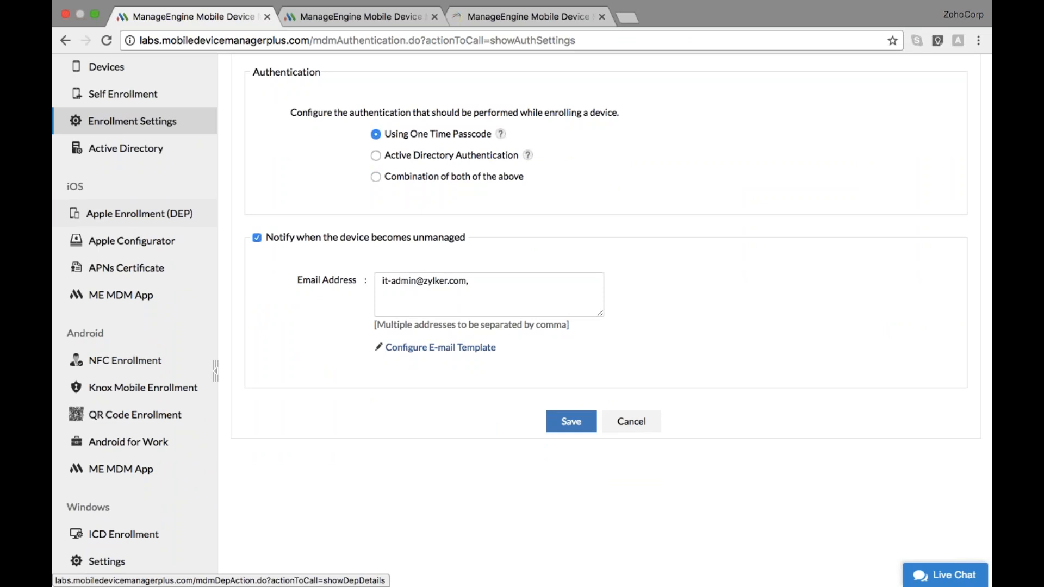
scroll(136, 213, down, 1)
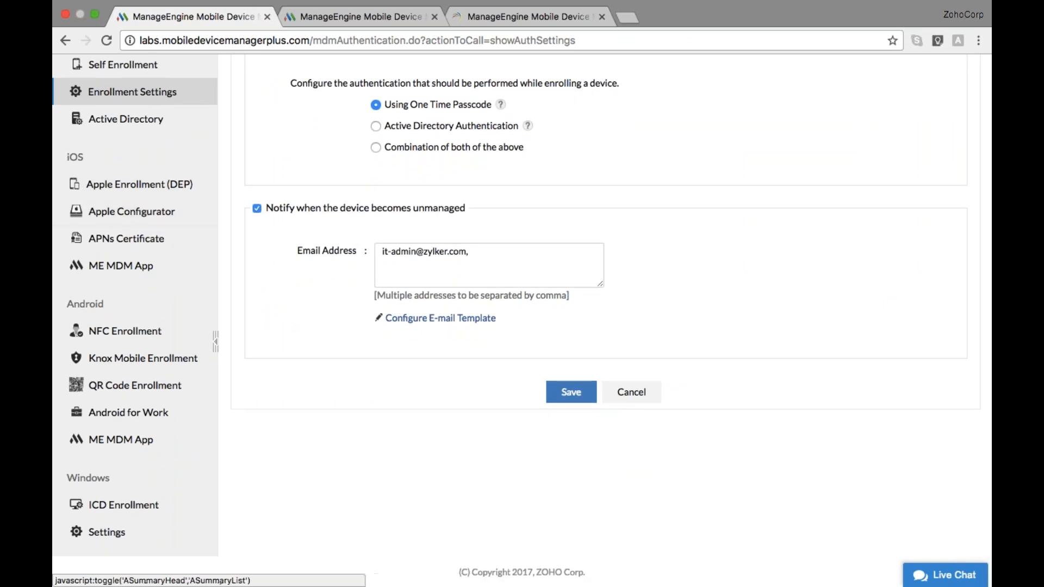
Set Allow User to remove ME MDM App to No in Android ME MDM App settings and save
click(128, 443)
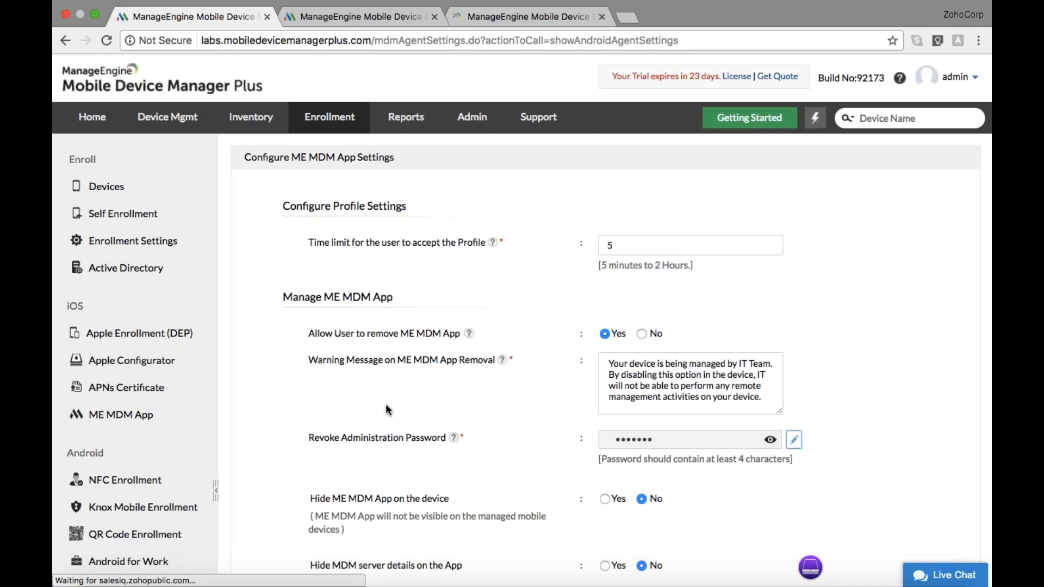
scroll(388, 410, down, 3)
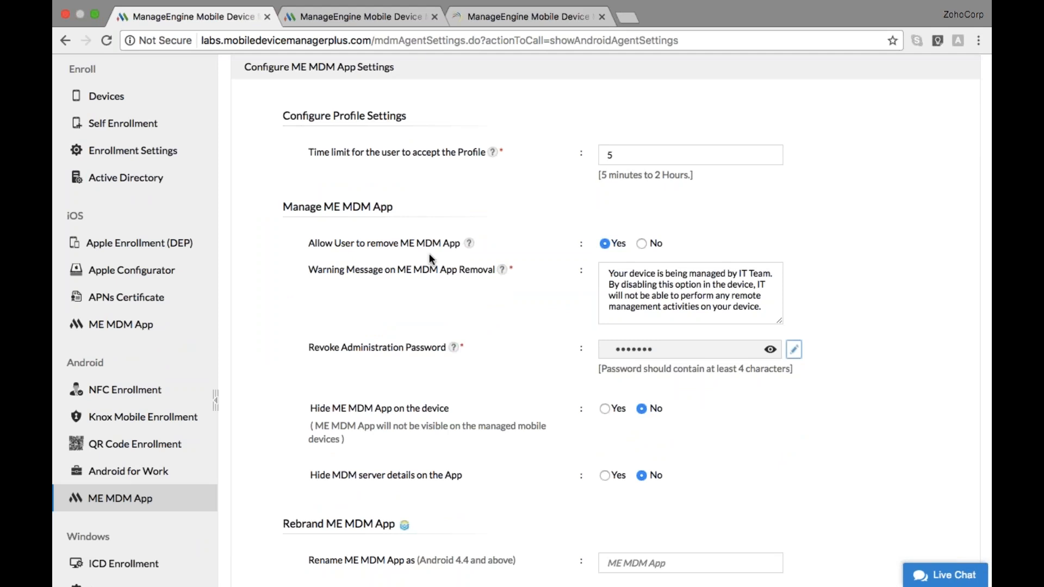
click(643, 243)
scroll(625, 213, down, 10)
click(604, 525)
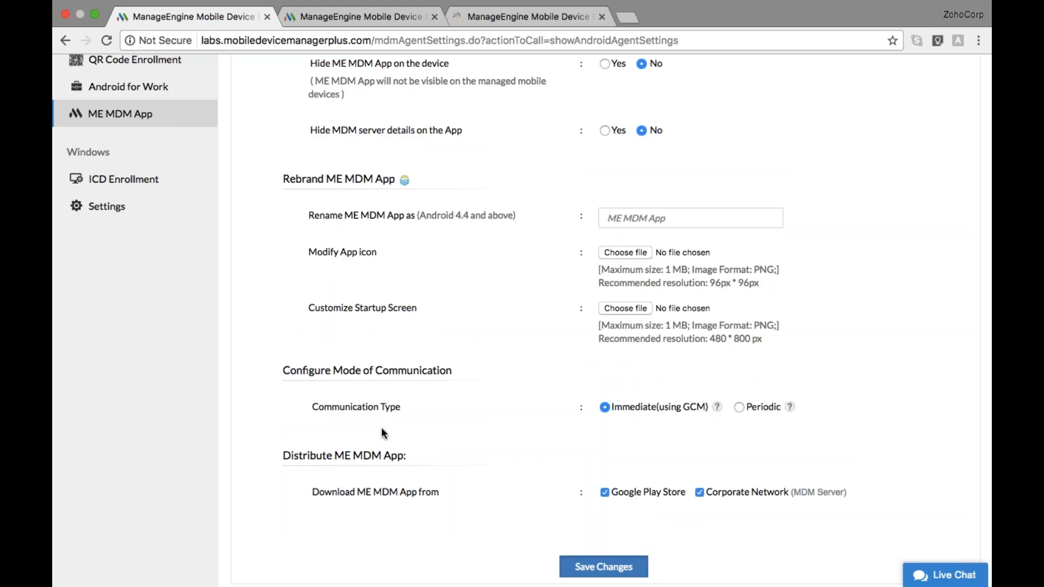
scroll(383, 432, up, 3)
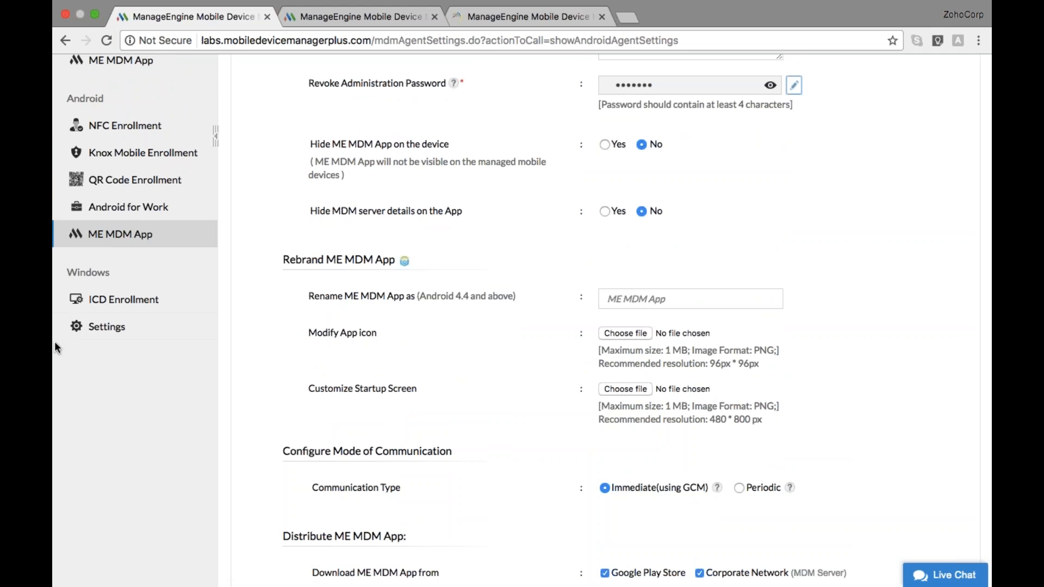
Set Allow user to delete MDM workspace account to No in Windows settings and save
click(107, 327)
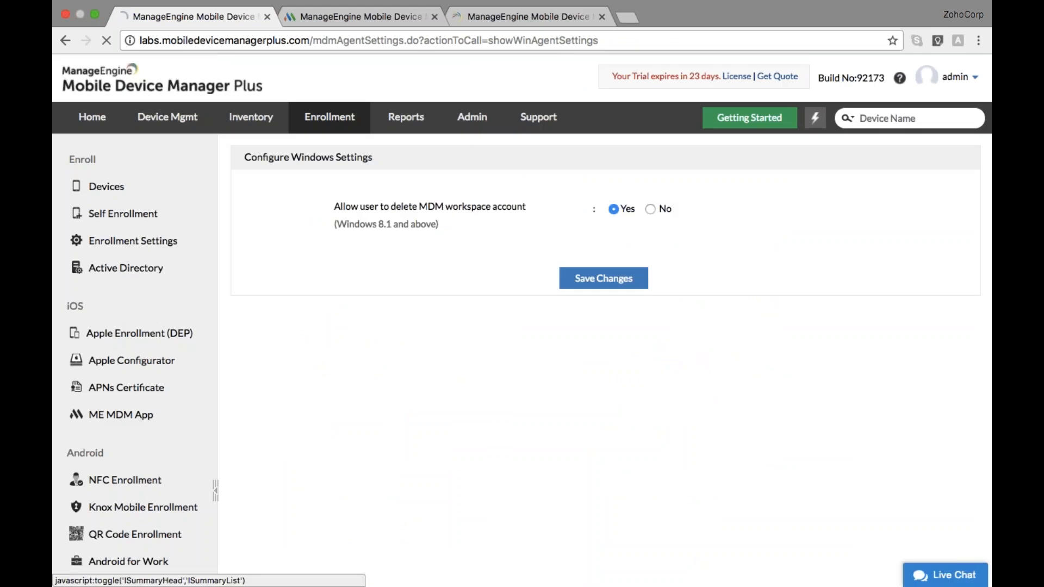
click(651, 210)
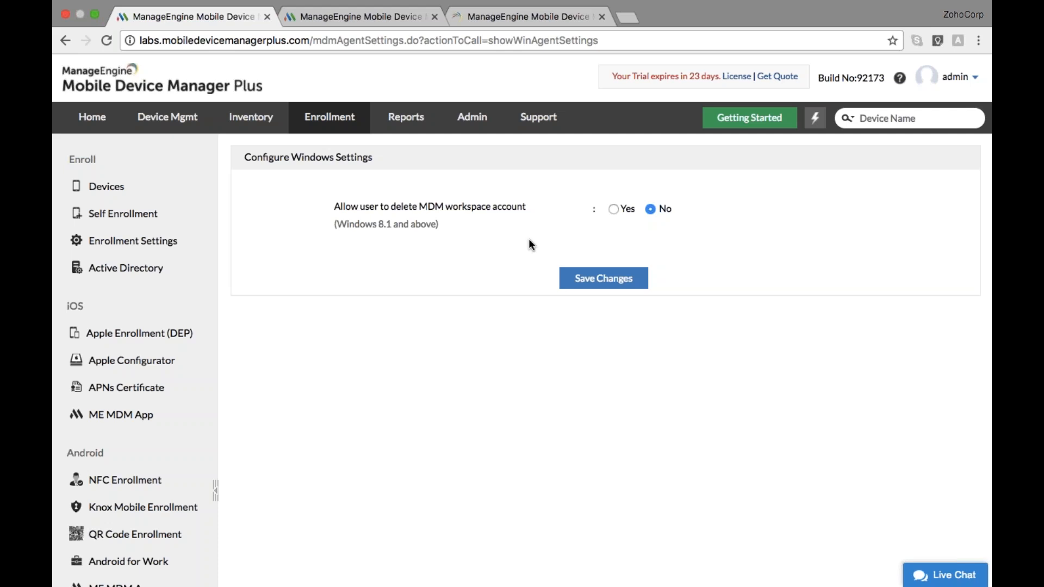
click(601, 281)
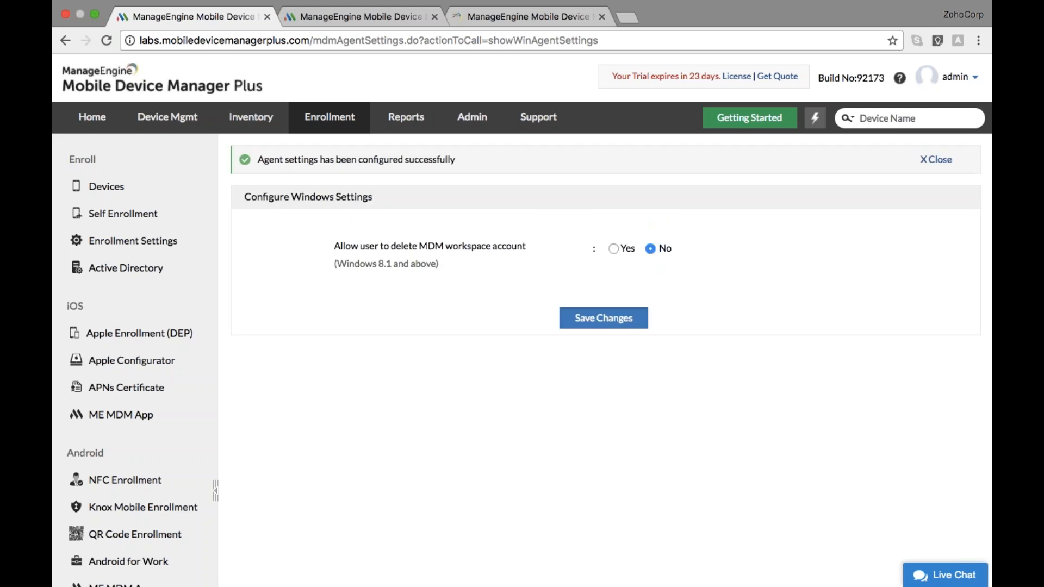
scroll(353, 331, down, 2)
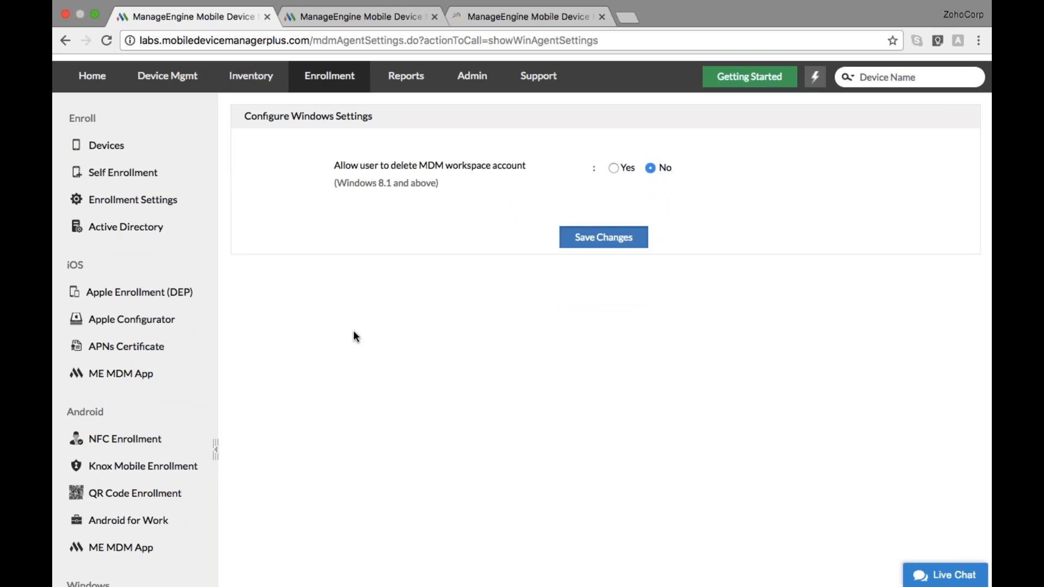
key(ctrl+Left)
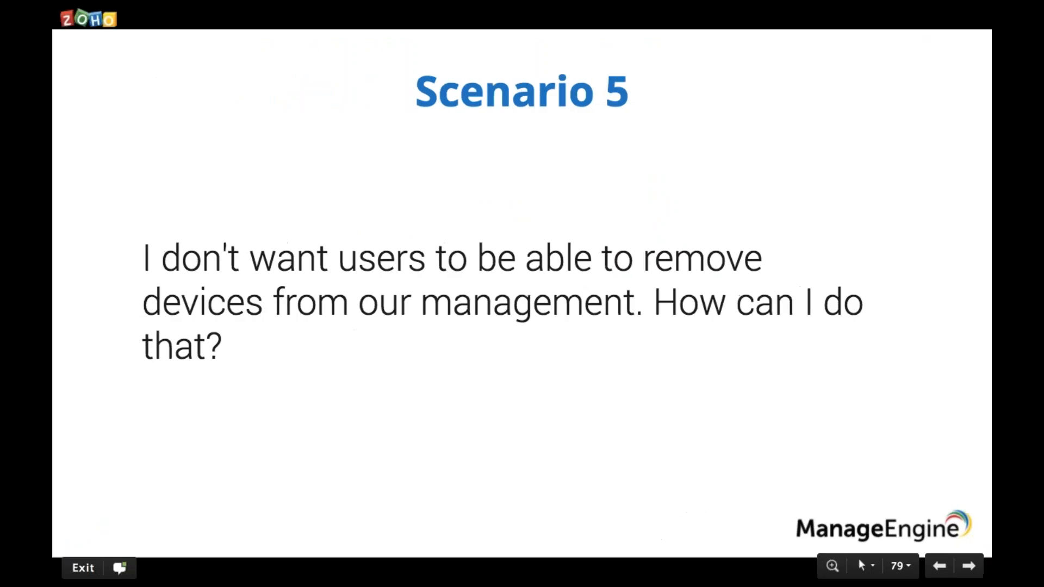
key(Right)
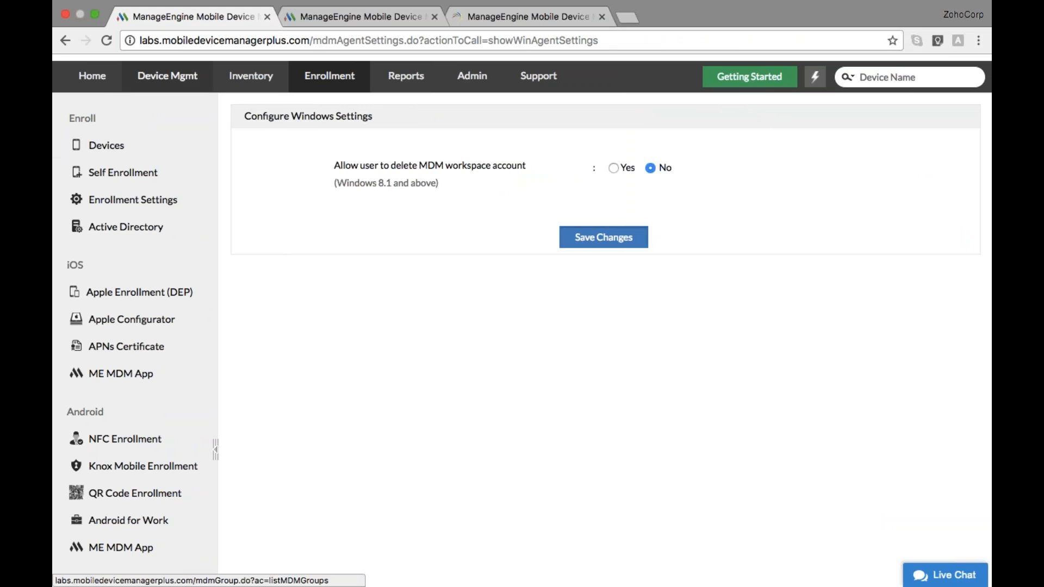
click(171, 86)
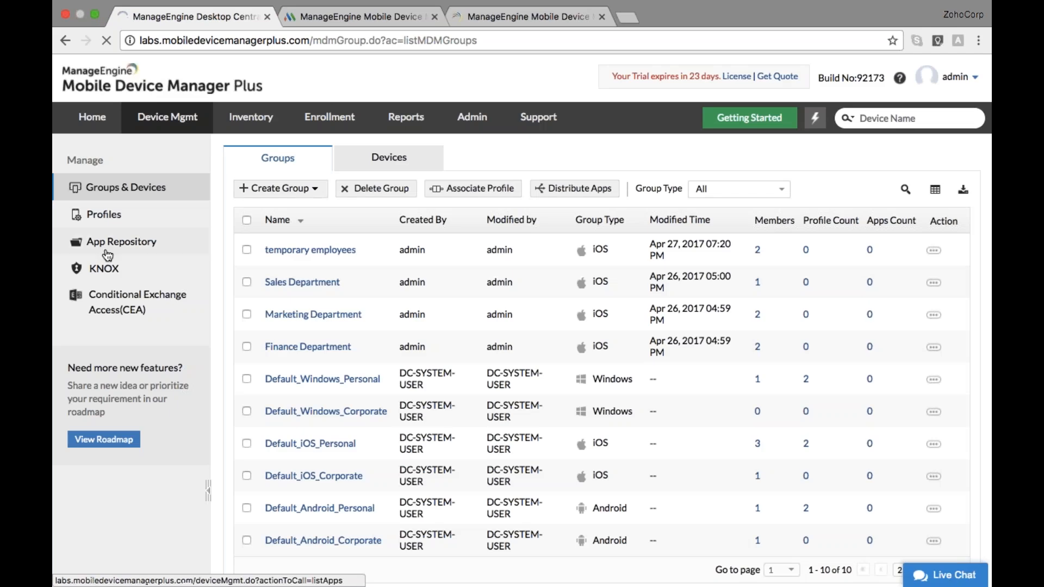
Open iOS_profile for editing and continue to its Define Profile page
click(100, 220)
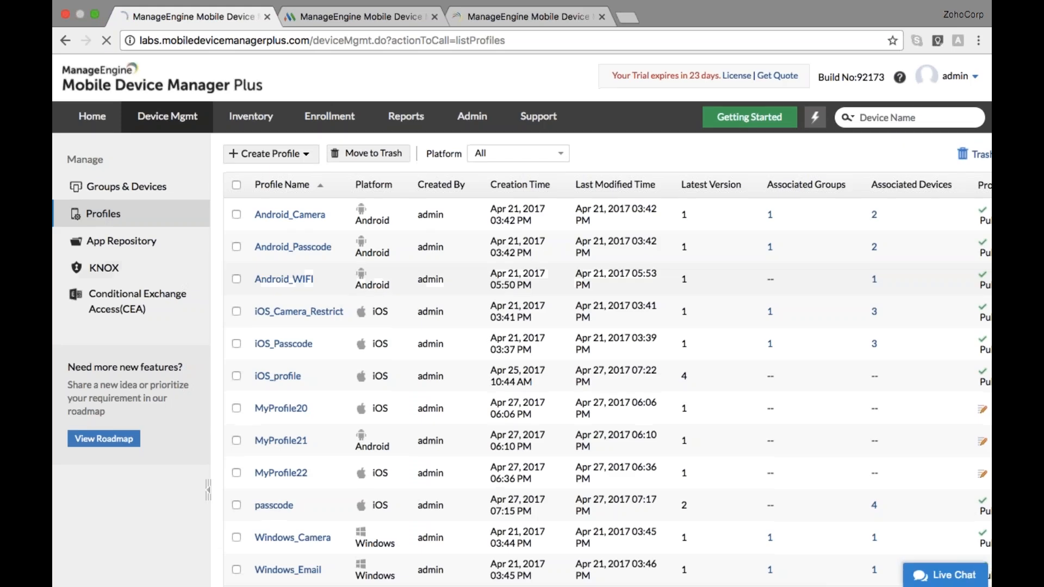
scroll(240, 279, down, 2)
click(277, 298)
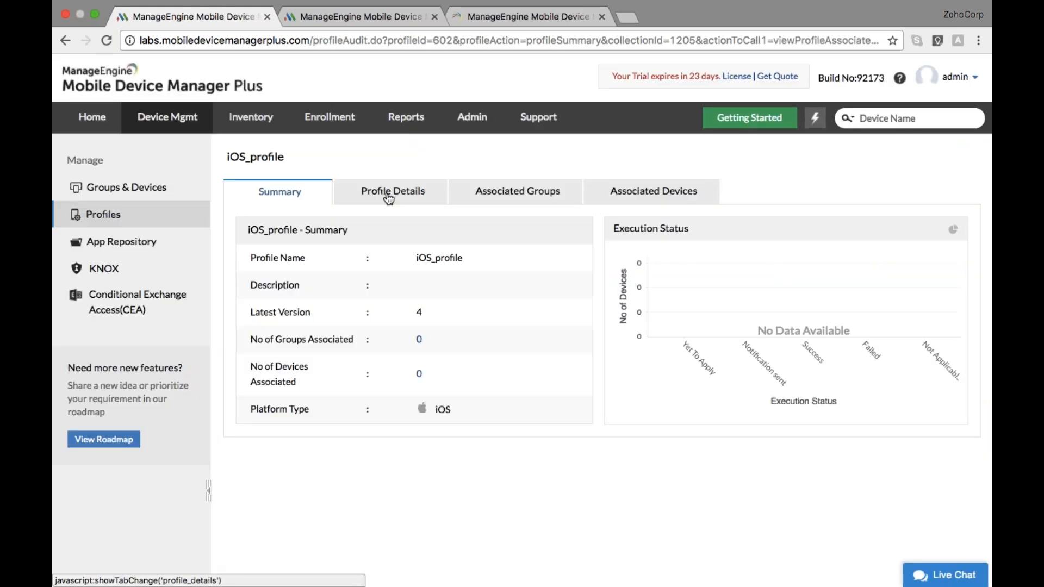
click(388, 196)
click(266, 223)
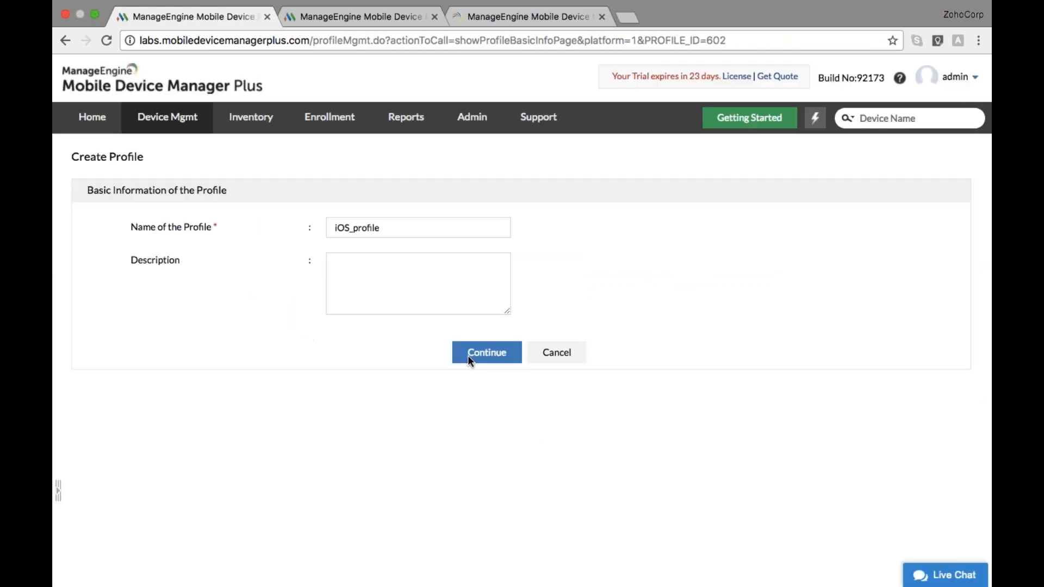
click(467, 354)
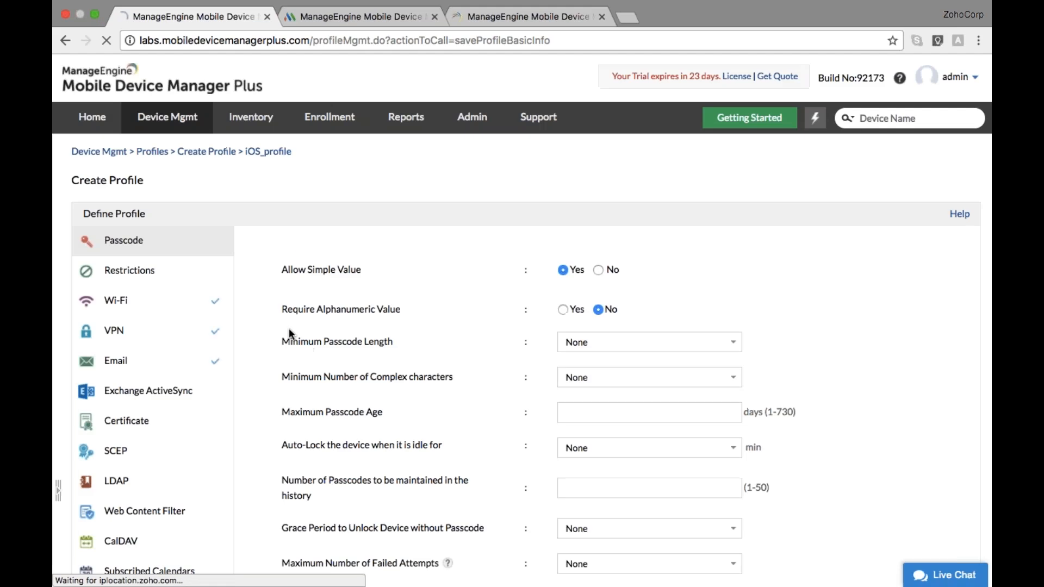
Set the profile's Exchange ActiveSync host type to Office 365 / Exchange Online
scroll(289, 333, down, 1)
scroll(288, 333, down, 2)
click(171, 325)
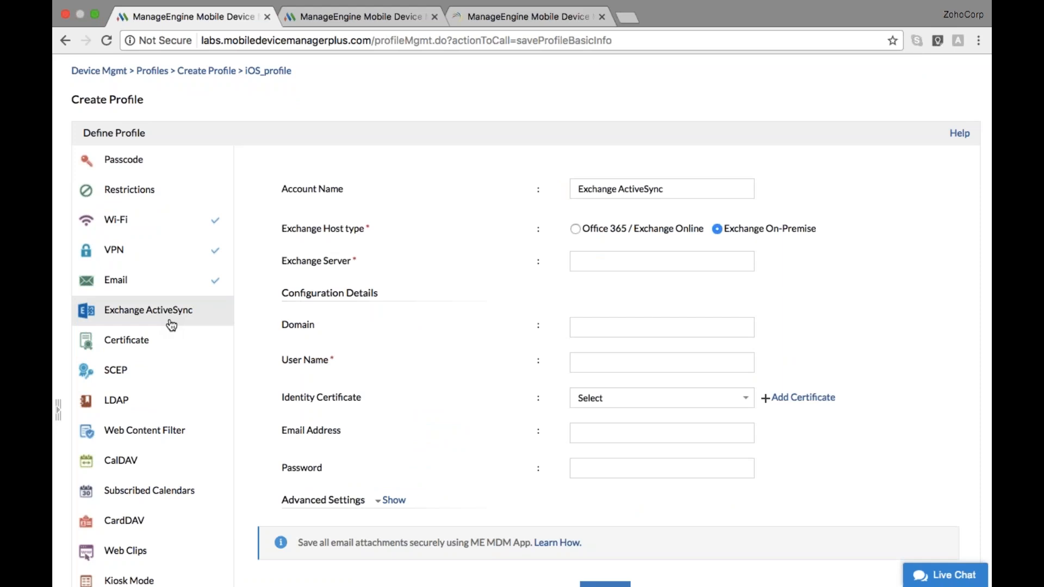
scroll(172, 325, down, 2)
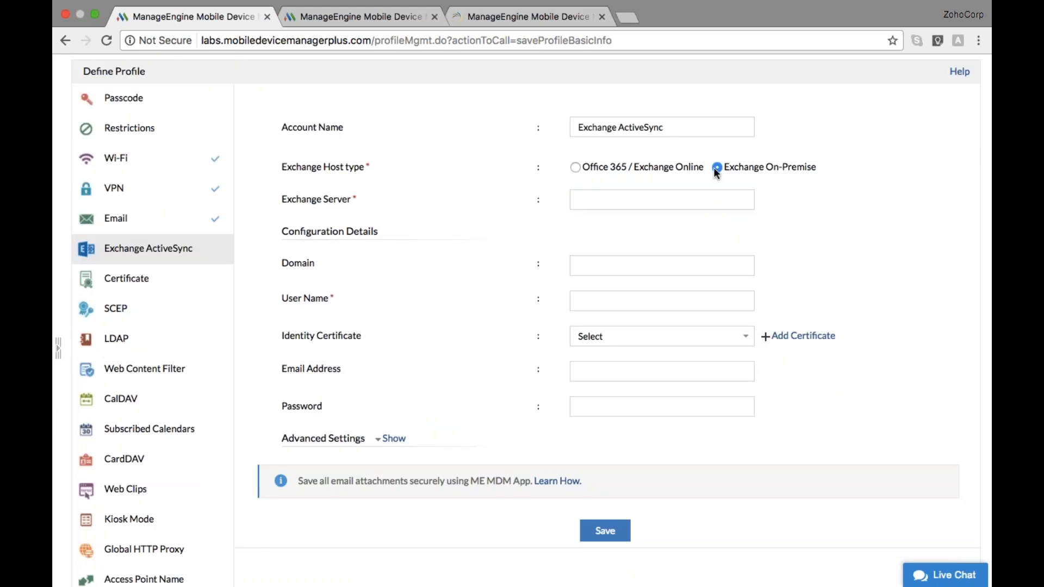
click(574, 168)
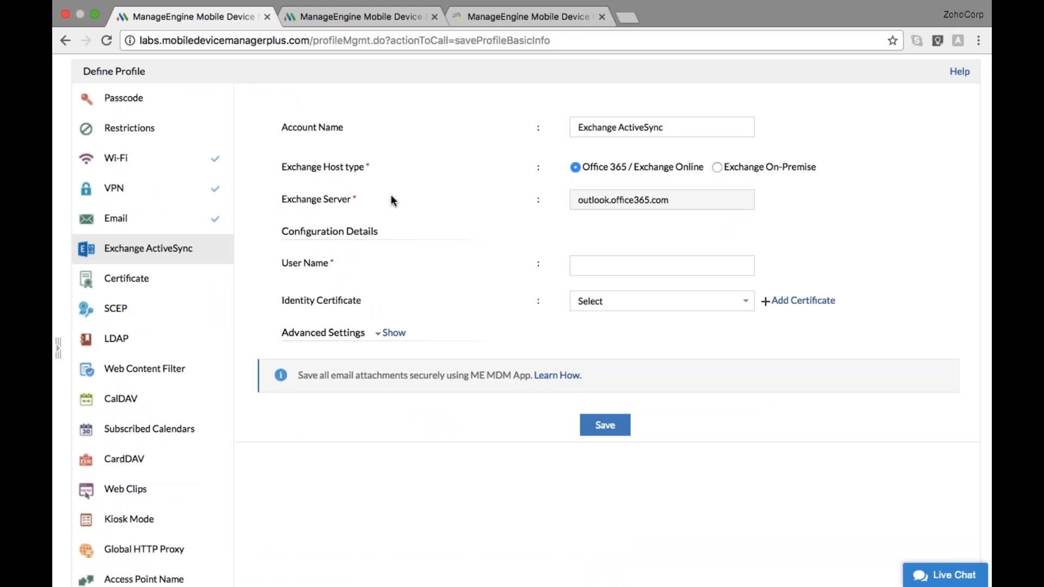
Advance the presentation to the next question slide
key(ctrl+Left)
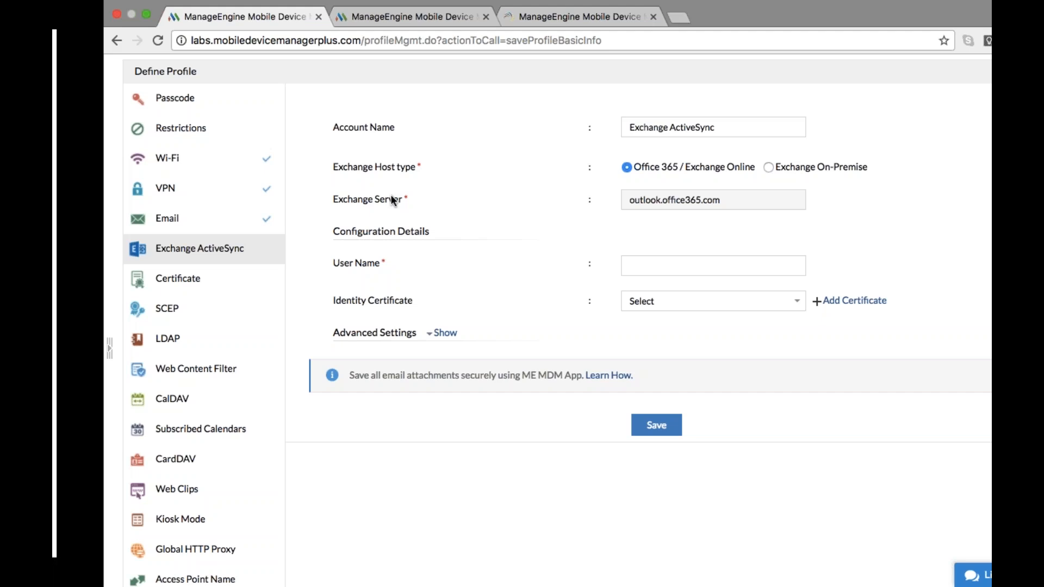
key(Right)
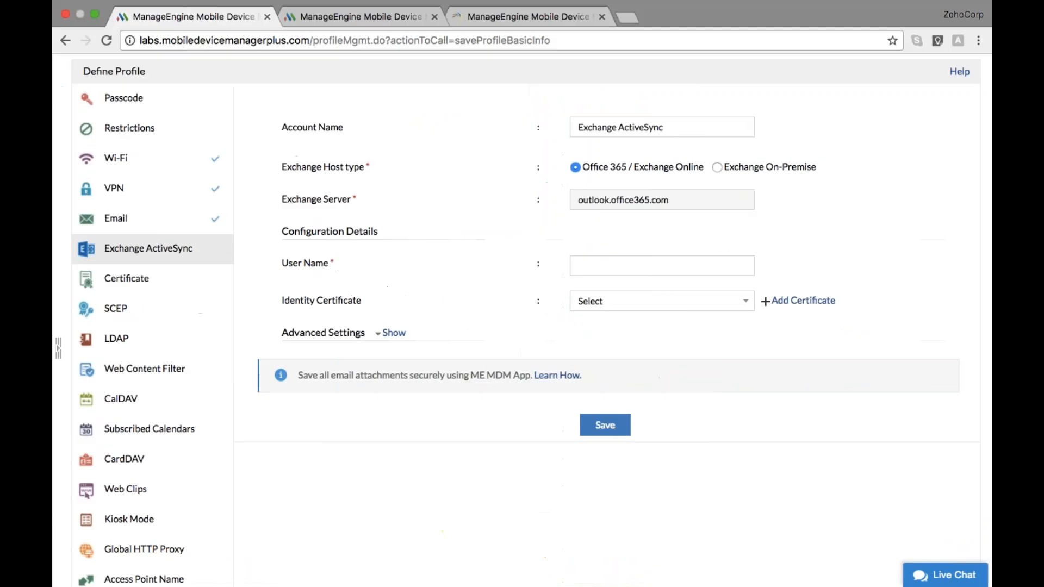
scroll(87, 200, up, 3)
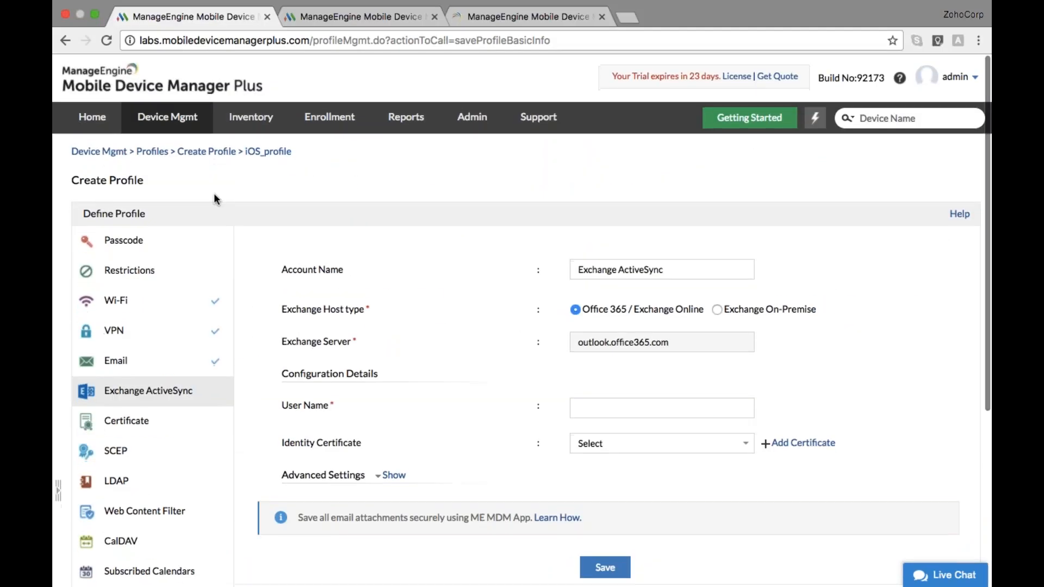
Set enrollment authentication to 'Combination of both of the above' (passcode plus Active Directory) and save
click(343, 118)
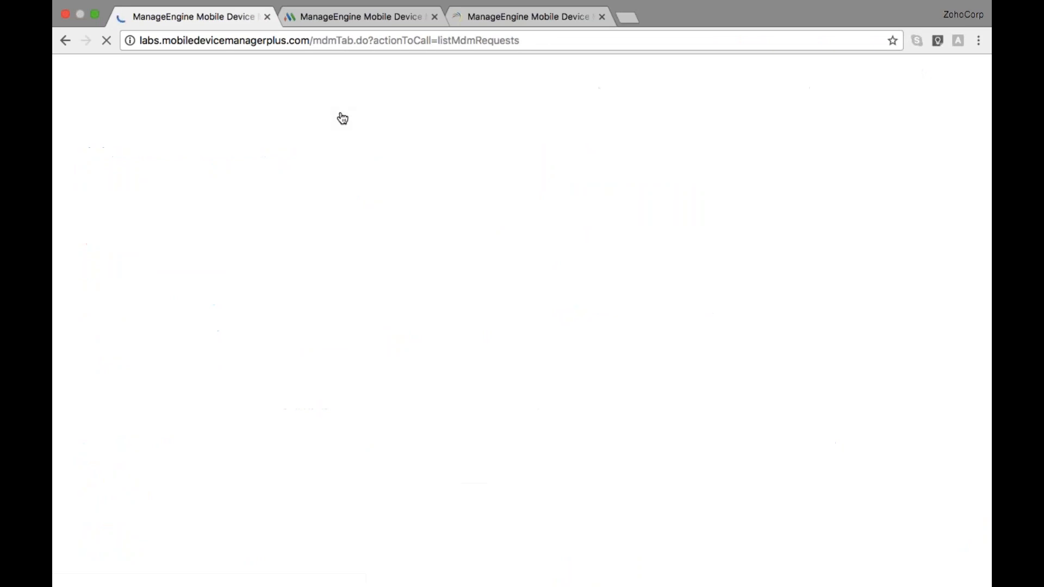
click(148, 243)
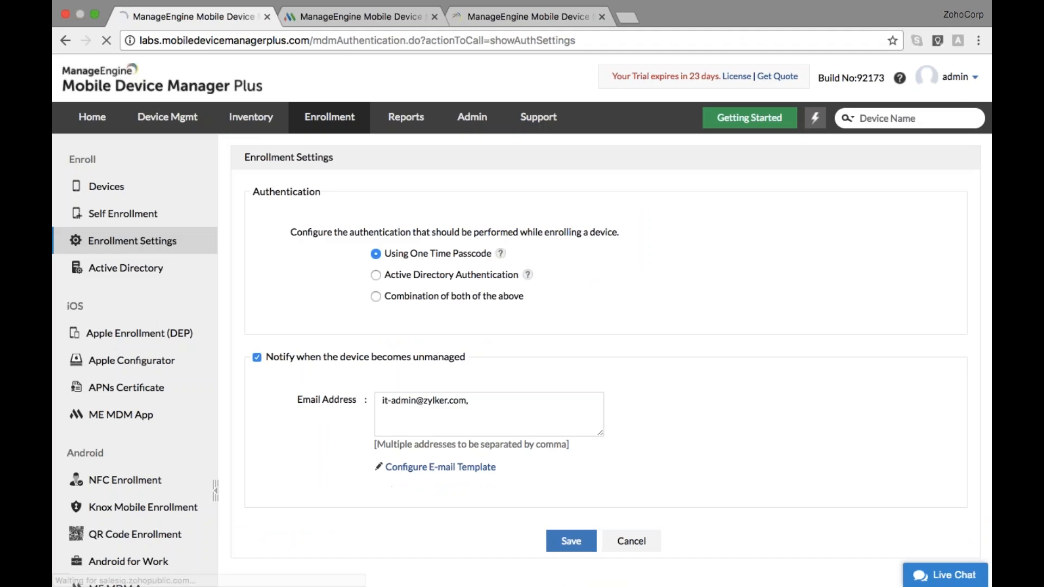
scroll(445, 295, down, 1)
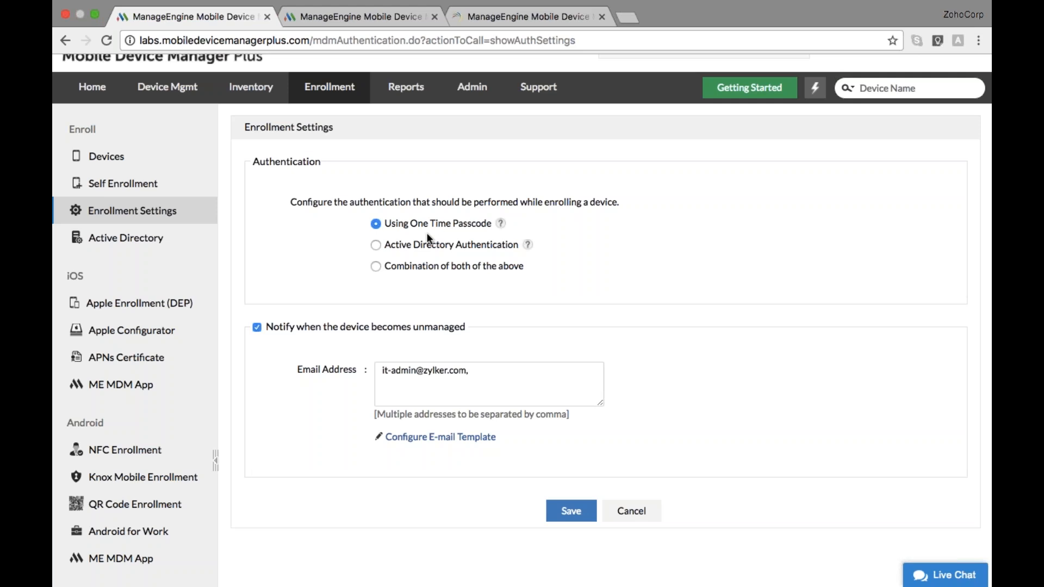
click(375, 246)
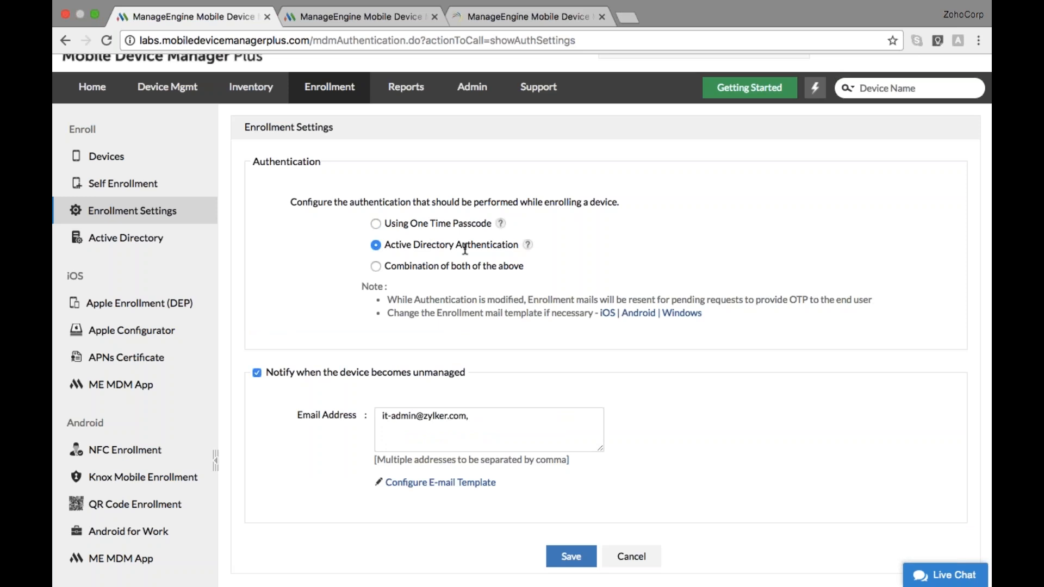
click(376, 266)
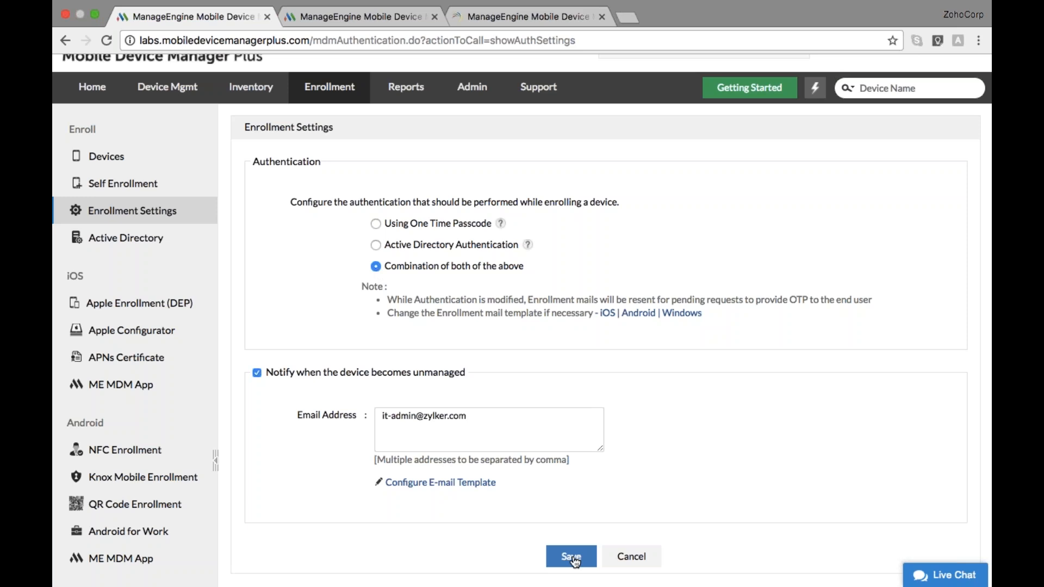
click(570, 557)
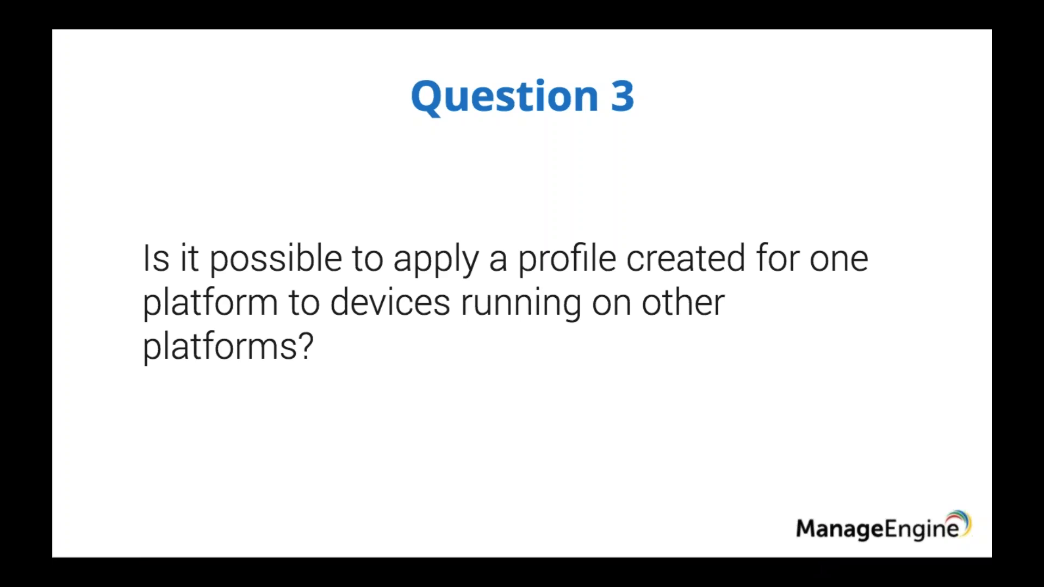
Advance to the Question 4 slide, then return to the console's Enrollment Settings
key(Right)
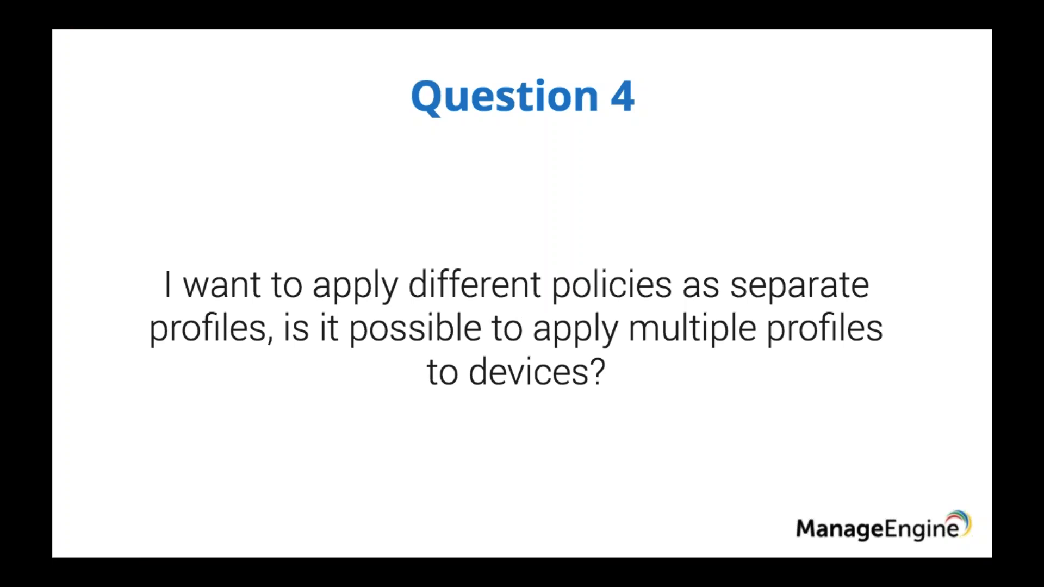
key(ctrl+Right)
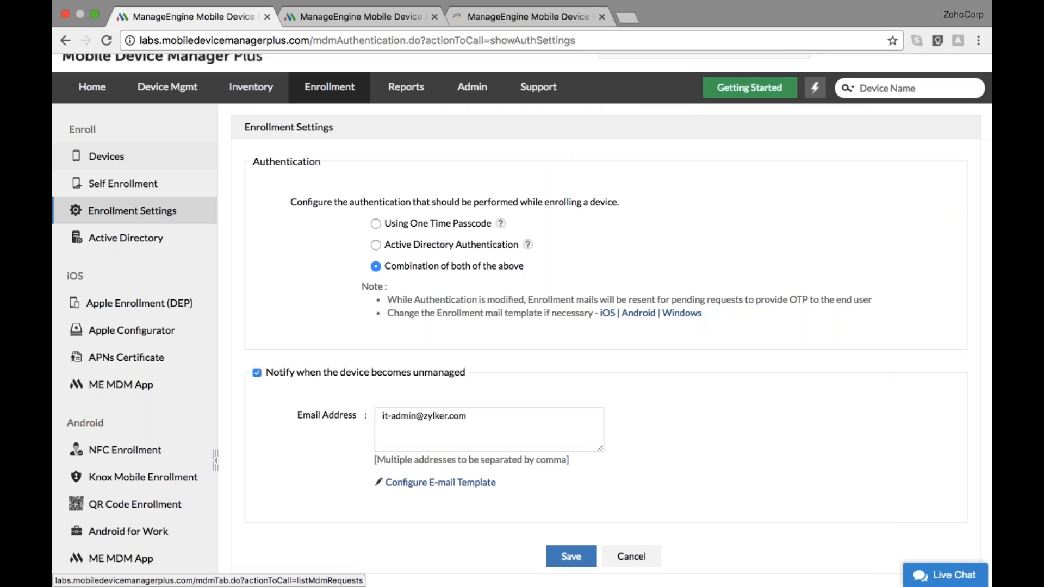
Select the iPhone in the Devices list and view its three associated profiles without changes
click(158, 95)
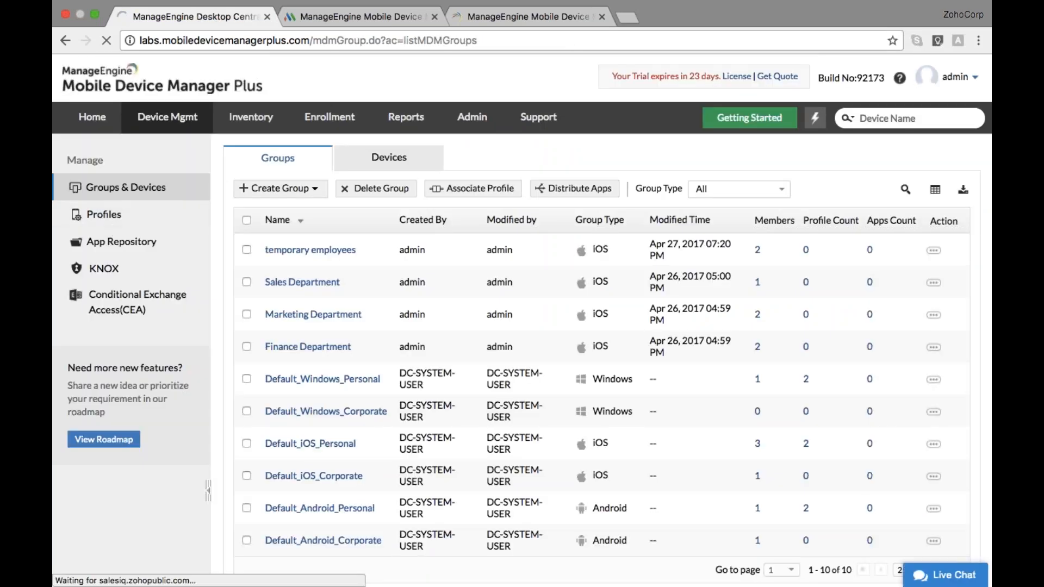
click(370, 163)
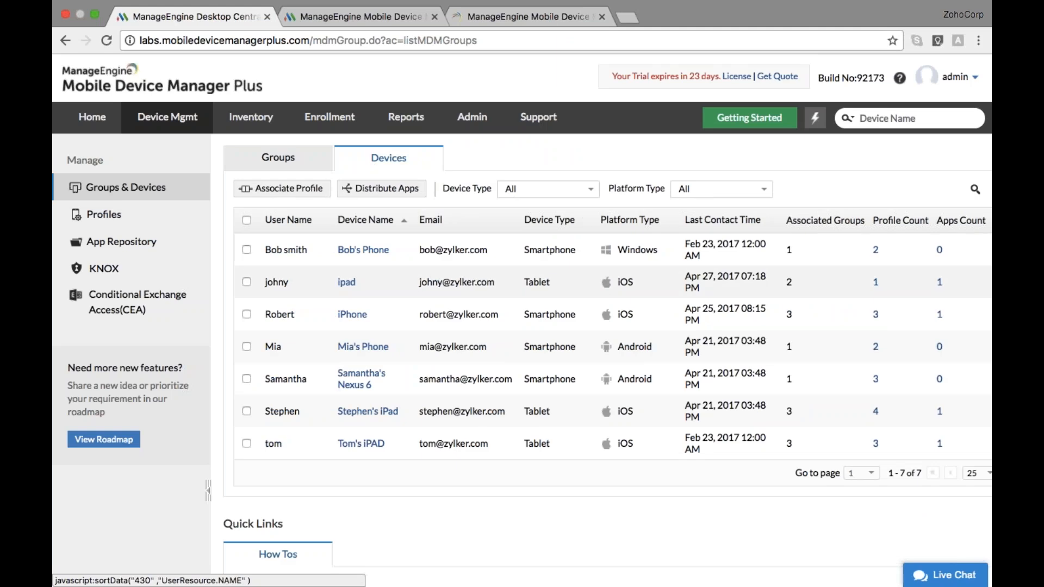
click(247, 314)
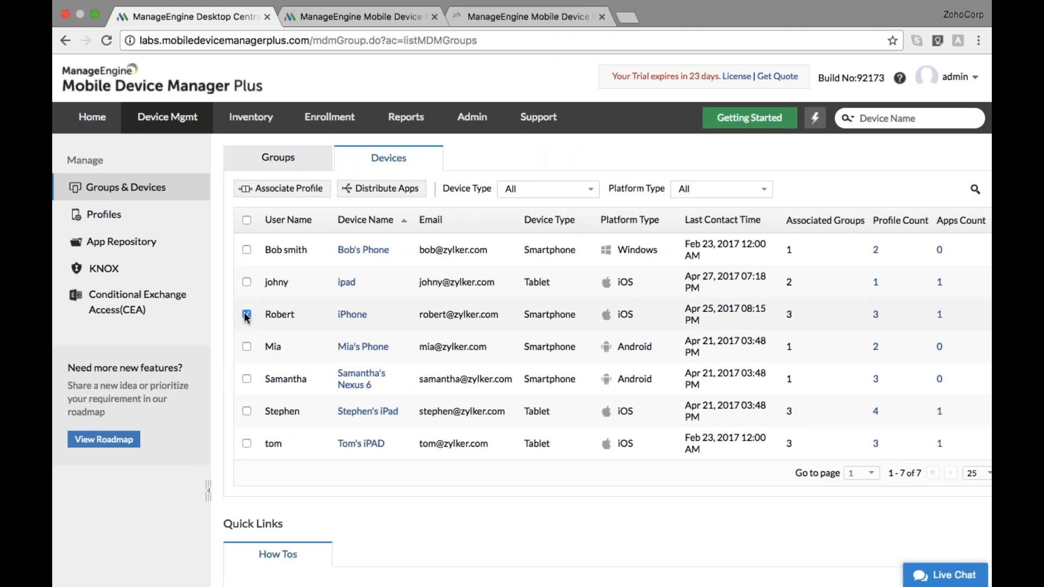
click(282, 188)
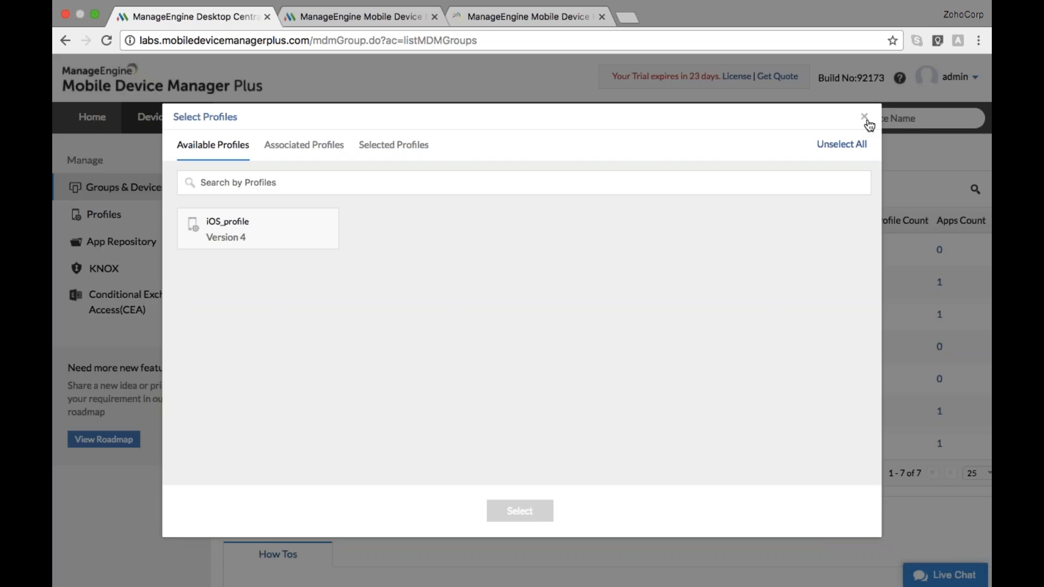
click(311, 145)
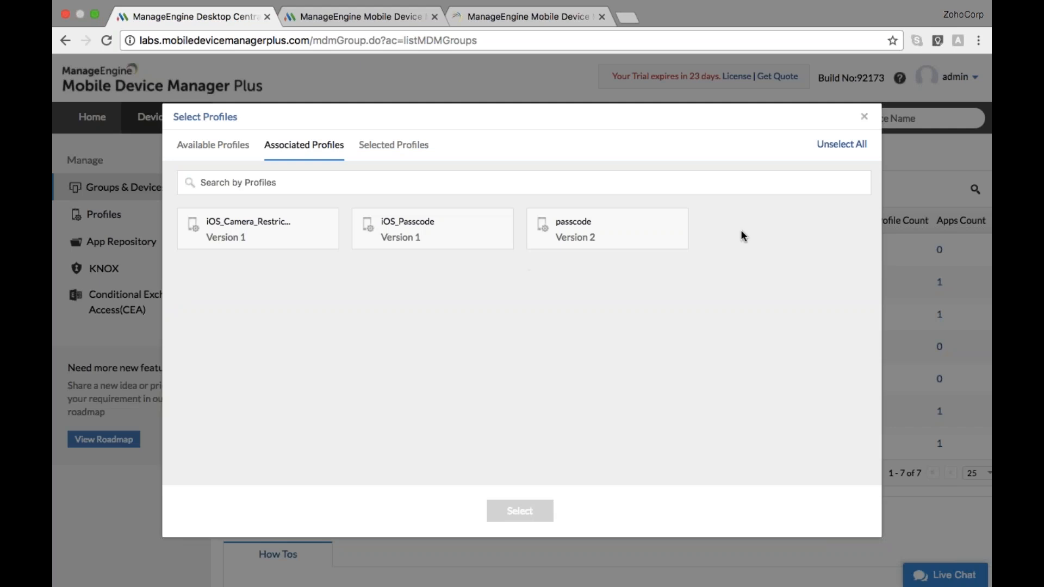
click(872, 90)
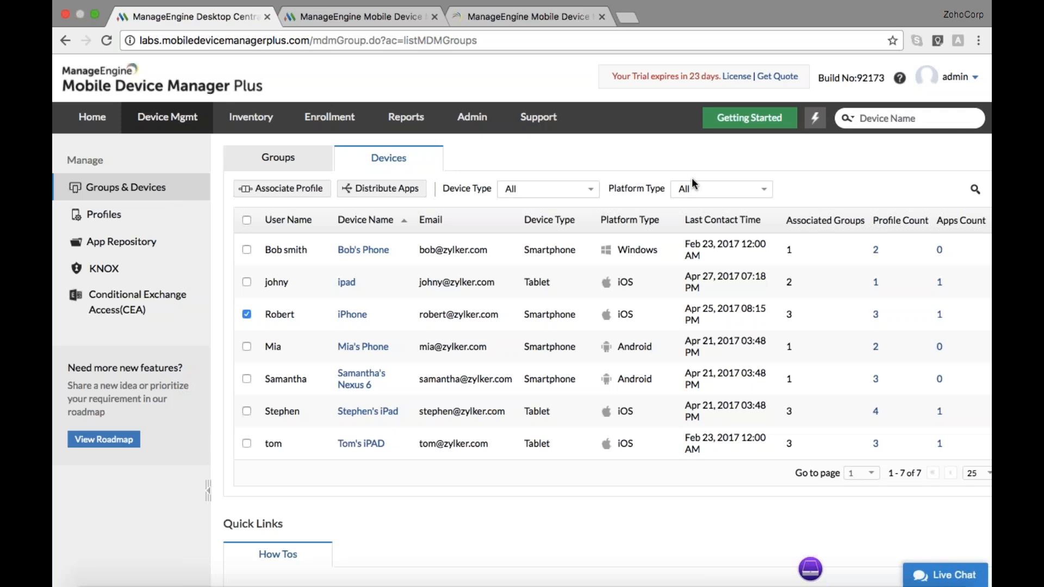